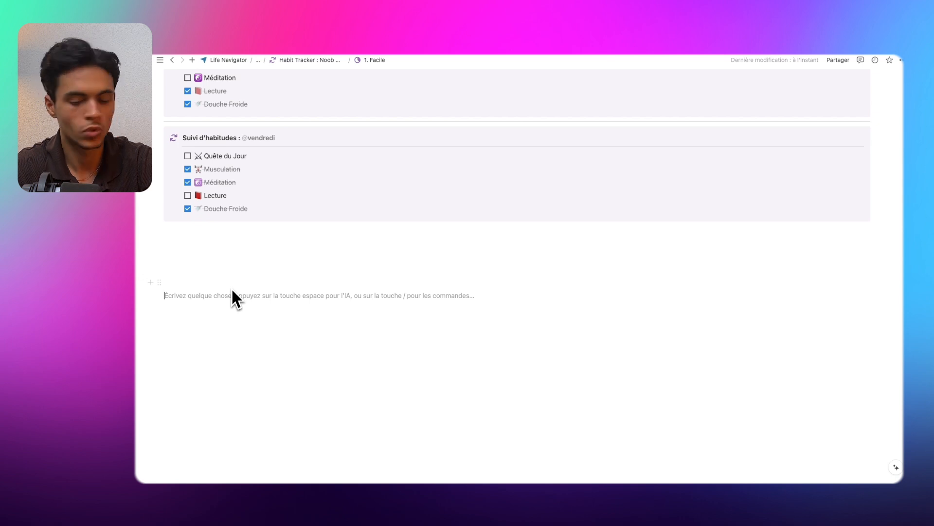
# Step: Insert a callout block in the empty area below the habit lists and title it "Suivi d'habitudes" in bold
pyautogui.write('/')
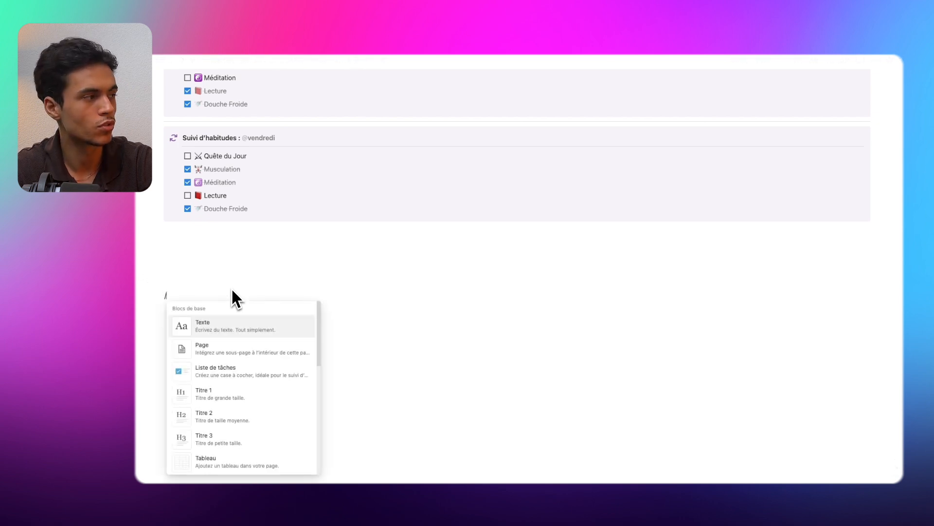
pyautogui.write('encadr')
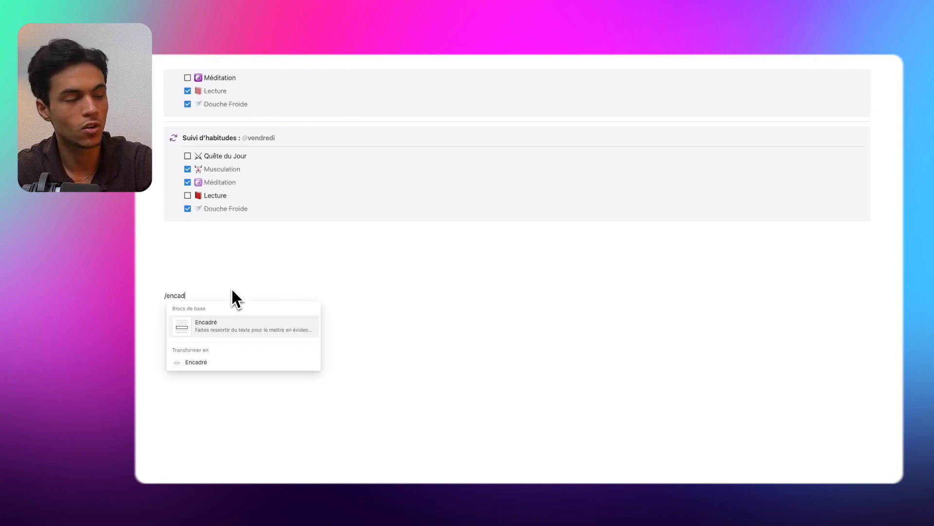
pyautogui.write('é')
pyautogui.click(235, 330)
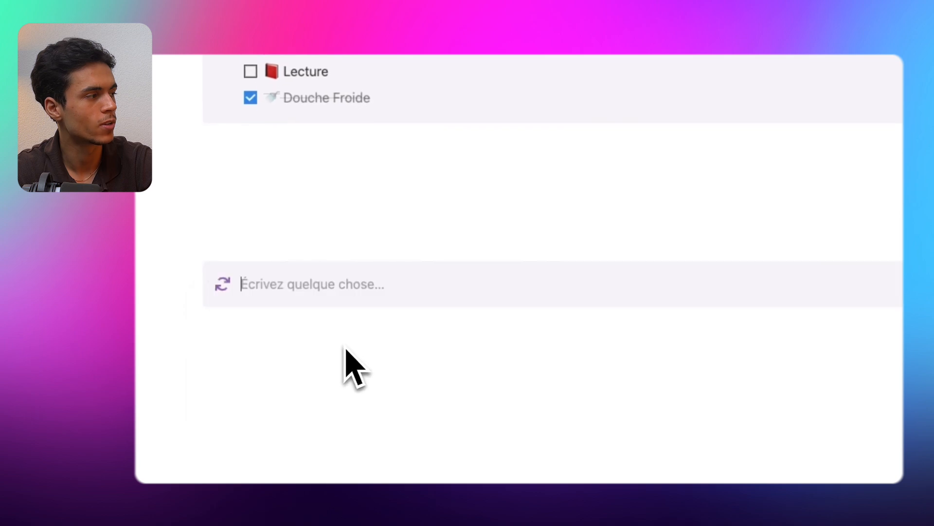
pyautogui.write('Sui')
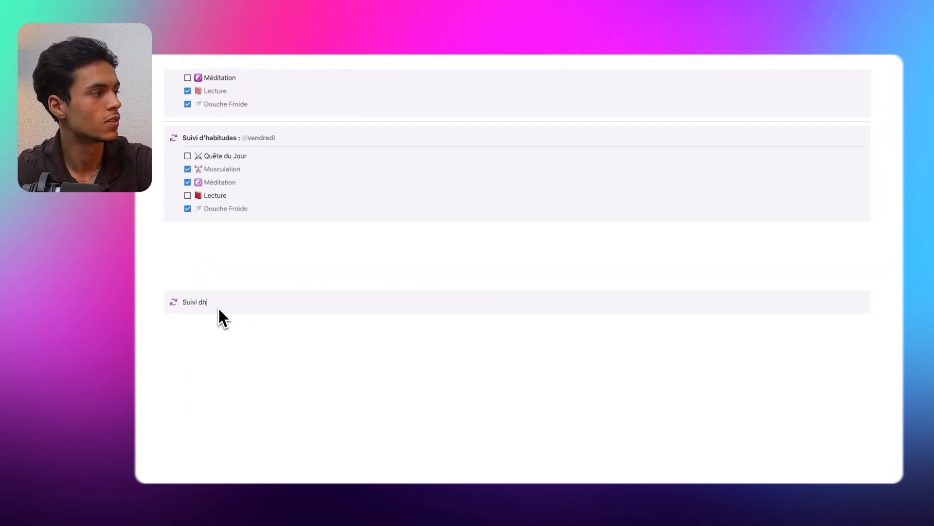
pyautogui.write('vi d’habitudes')
pyautogui.press('super+a')
pyautogui.press('super+b')
pyautogui.click(236, 248)
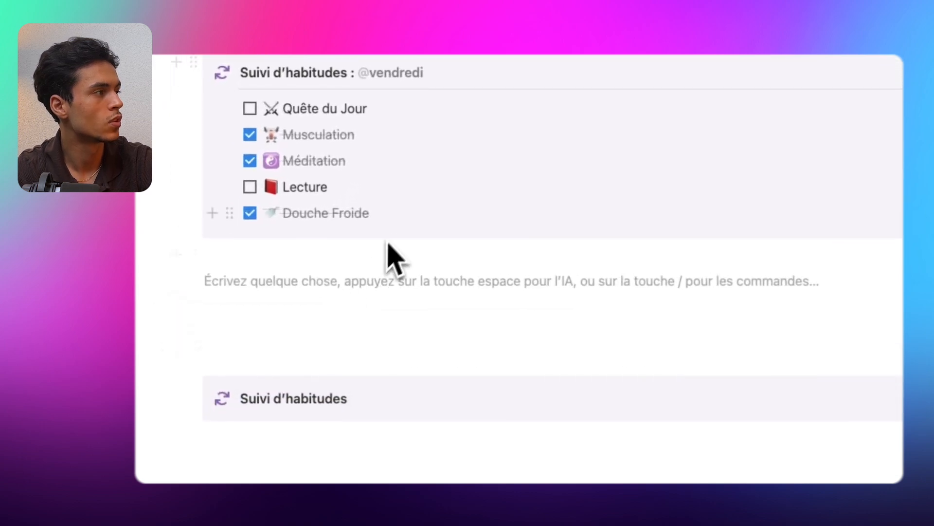
pyautogui.moveTo(385, 248); pyautogui.dragTo(273, 125)
pyautogui.press('super+c')
pyautogui.click(309, 361)
pyautogui.press('super+v')
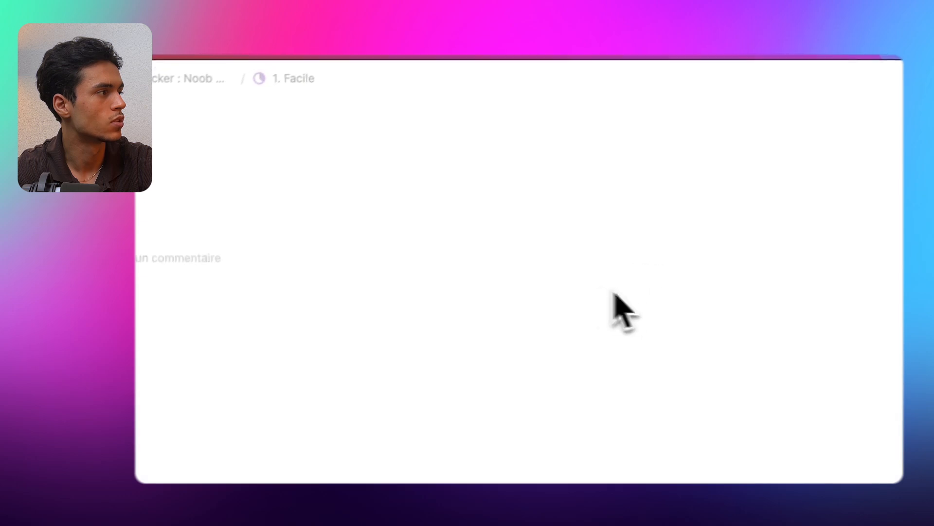
pyautogui.press('BackSpace')
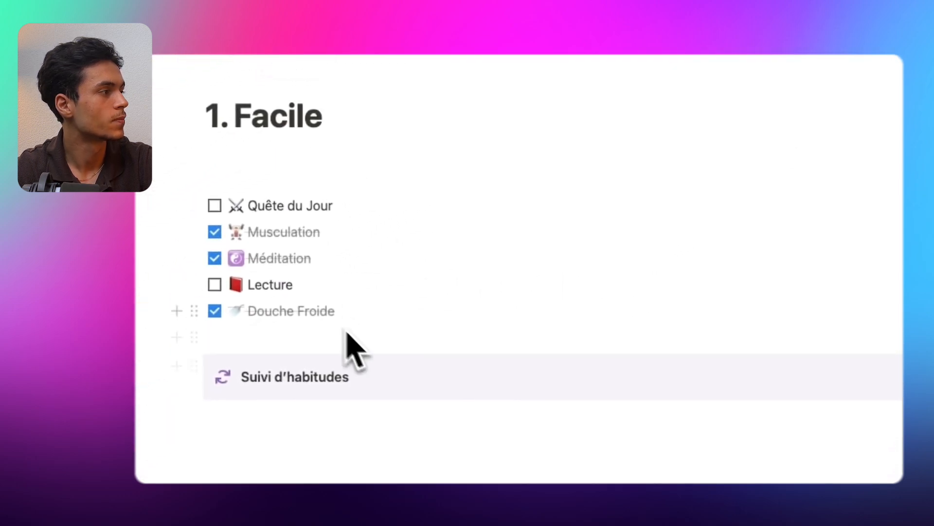
# Step: Create a divider line below the "Suivi d'habitudes" callout and move it inside, under the title
pyautogui.click(366, 380)
pyautogui.press('Return')
pyautogui.write('-')
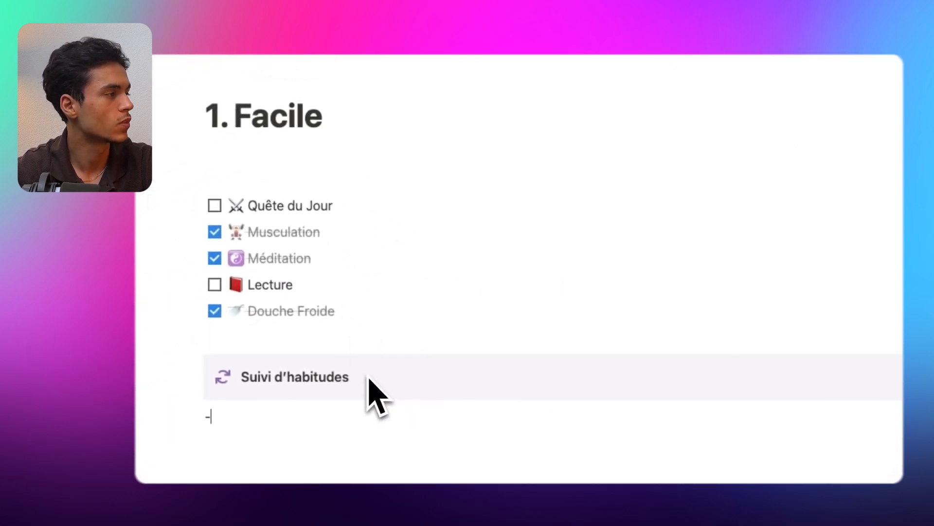
pyautogui.press('BackSpace')
pyautogui.write('-')
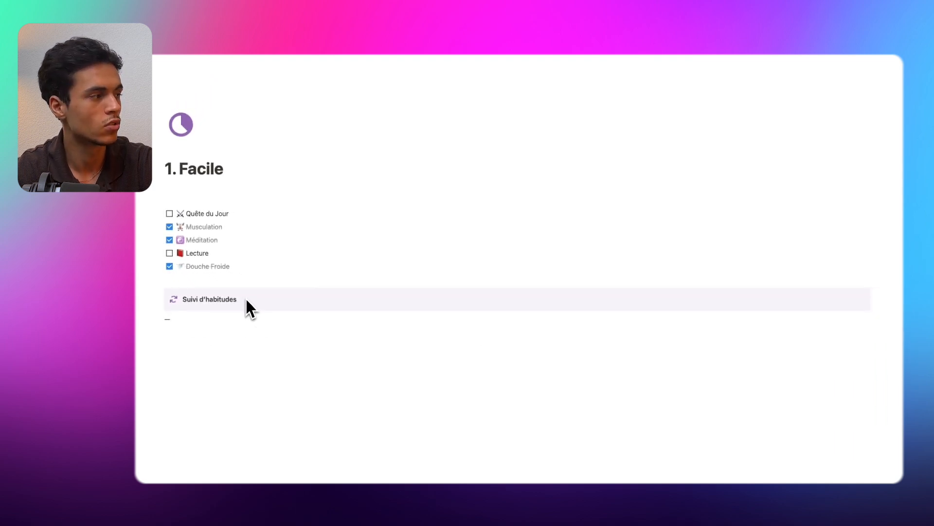
pyautogui.press('BackSpace')
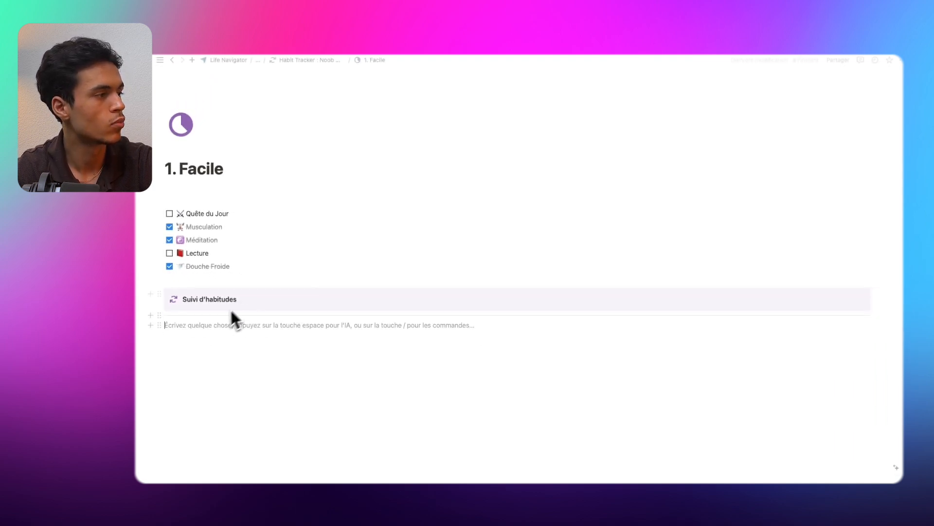
pyautogui.click(219, 316)
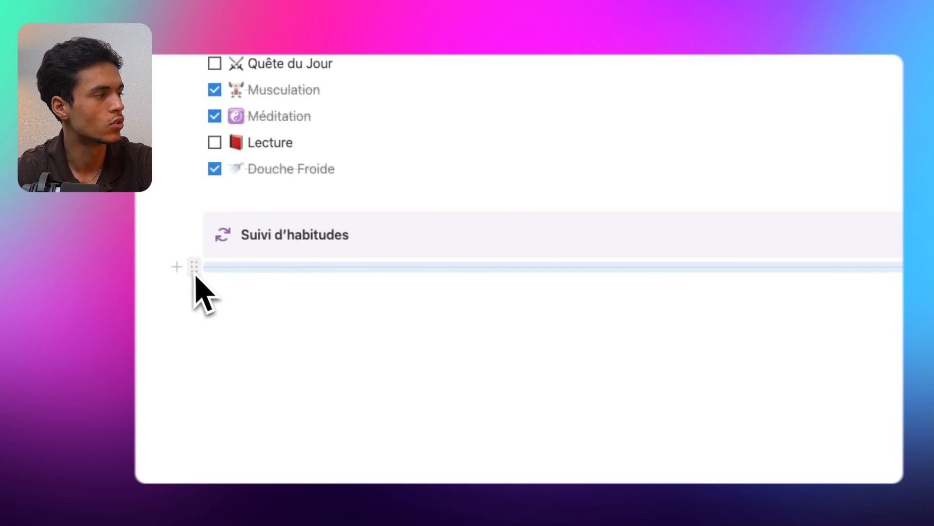
pyautogui.moveTo(193, 270); pyautogui.dragTo(267, 255)
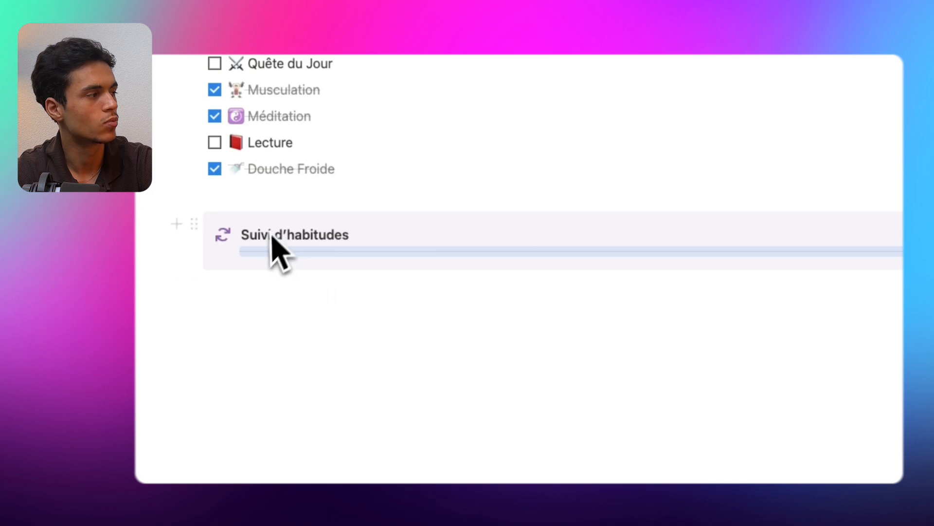
# Step: Move an empty block into the callout under the divider and turn it into a to-do item
pyautogui.click(245, 286)
pyautogui.moveTo(193, 286); pyautogui.dragTo(257, 250)
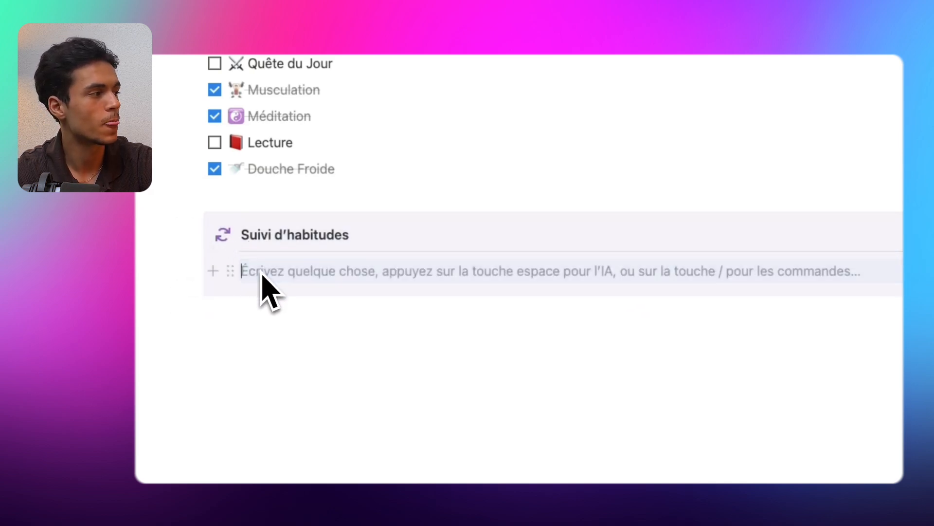
pyautogui.write('/')
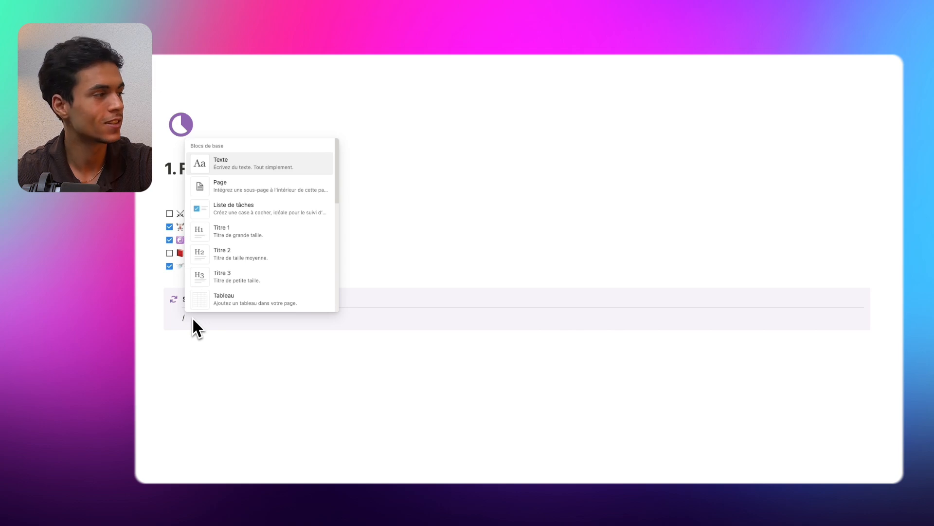
pyautogui.click(238, 212)
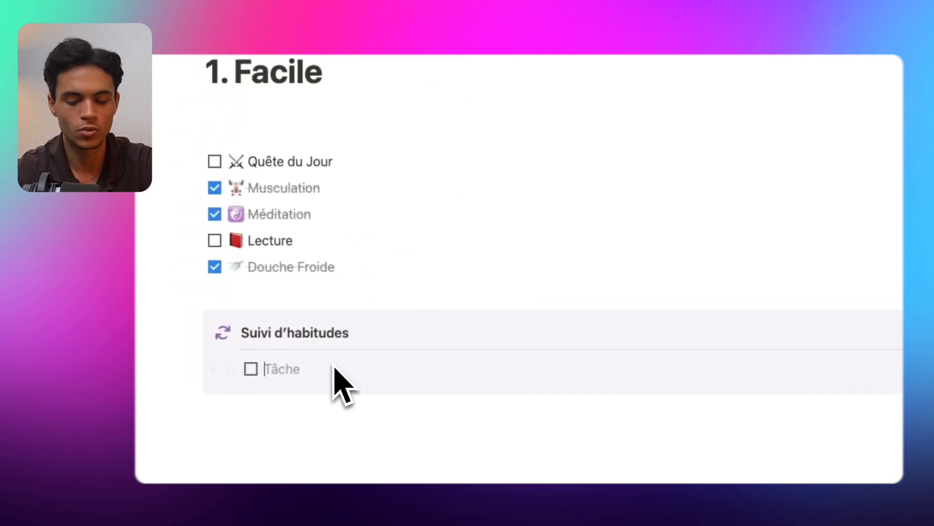
# Step: Fill the callout's checklist with four tasks: Quête du jour, Musculation, Lecture and Douche froide
pyautogui.write('Quête du jour')
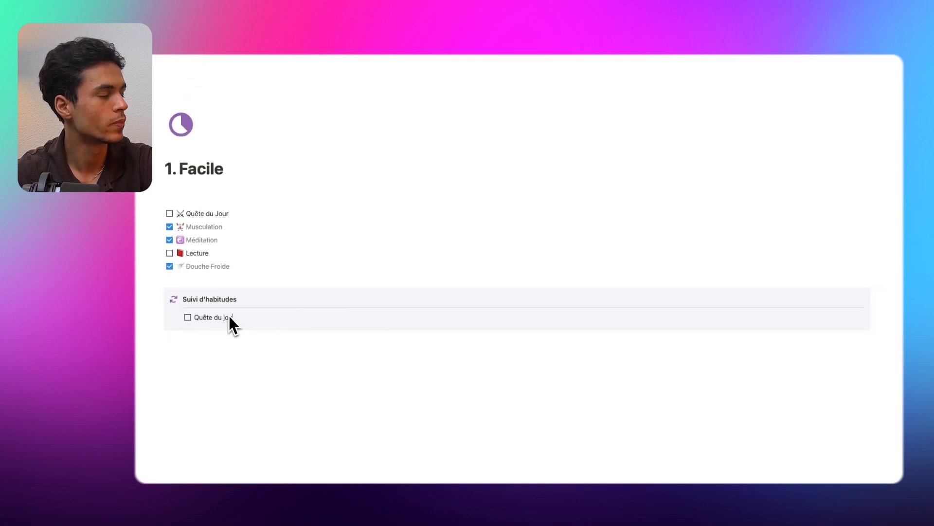
pyautogui.press('Return')
pyautogui.write('Musculation')
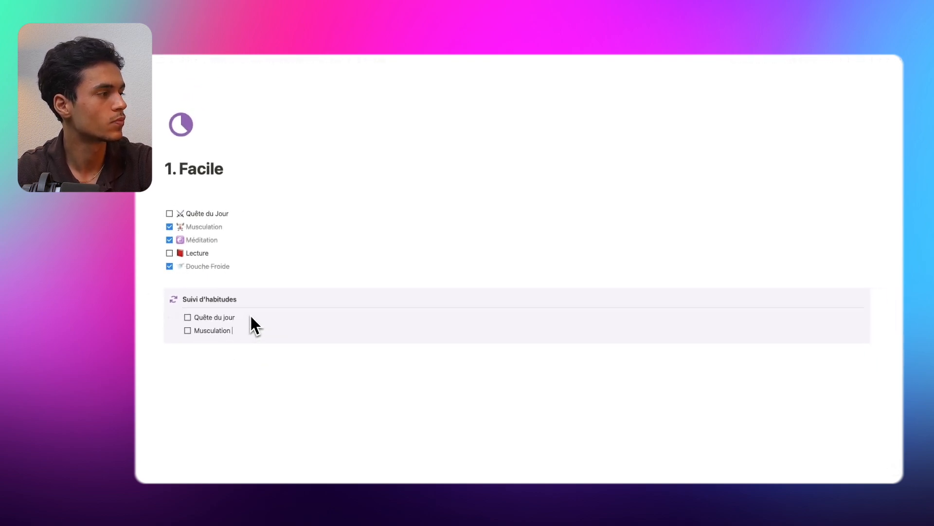
pyautogui.press('Return')
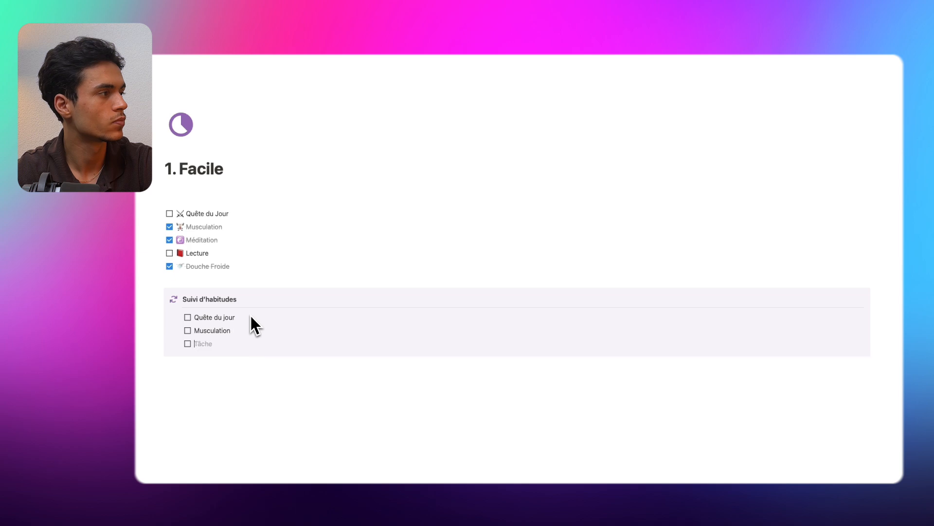
pyautogui.write('Lecture')
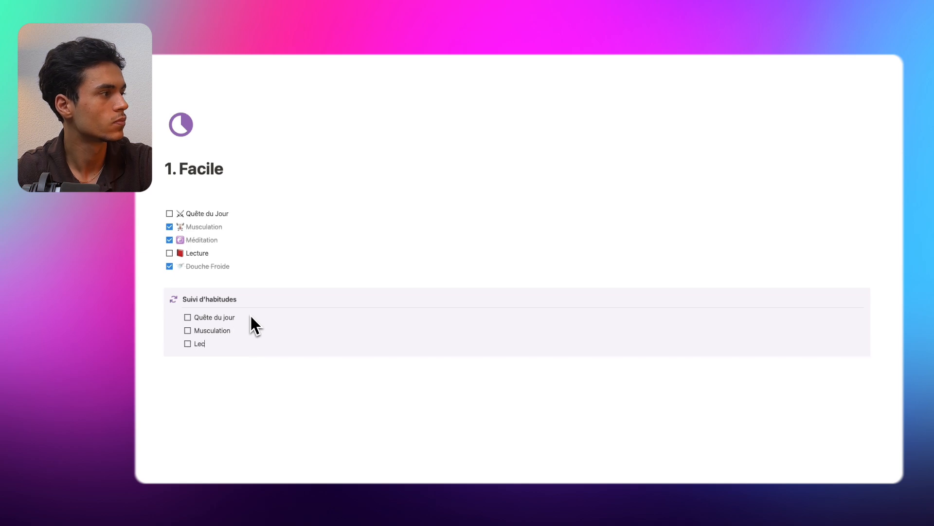
pyautogui.press('Return')
pyautogui.write('Douche Fr')
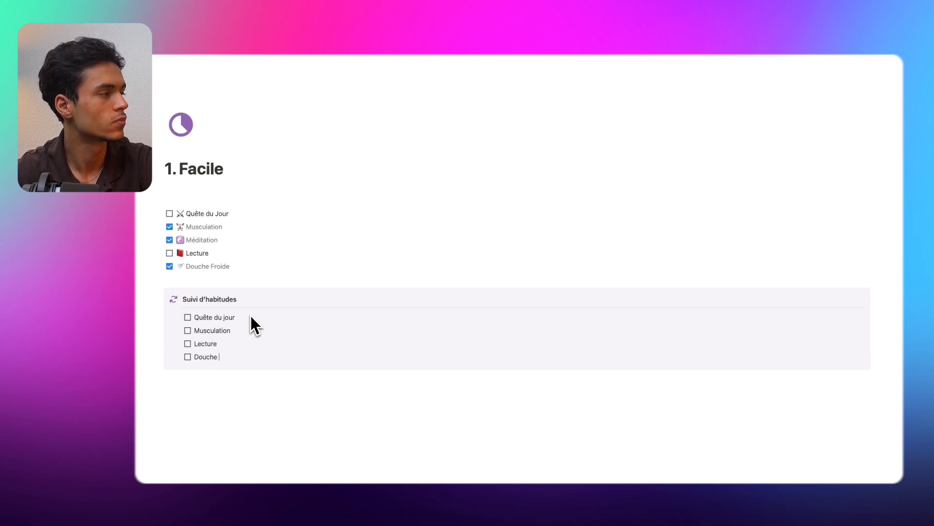
pyautogui.press('BackSpace')
pyautogui.press('BackSpace')
pyautogui.write('froide')
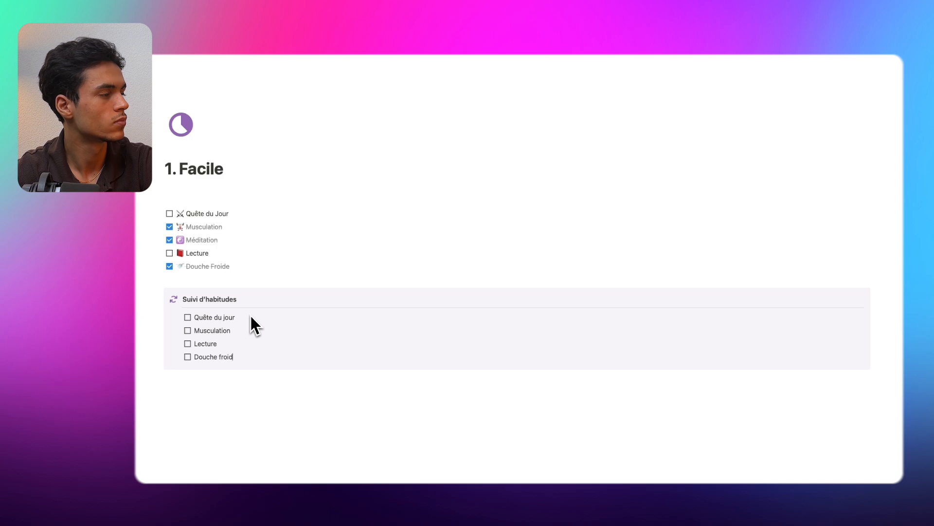
pyautogui.press('Return')
pyautogui.press('BackSpace')
pyautogui.press('BackSpace')
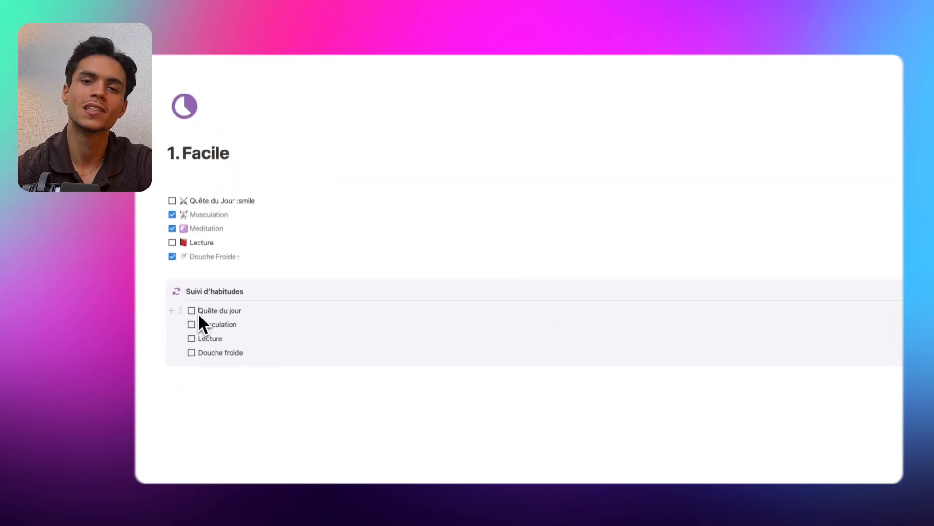
# Step: Insert the crossed swords emoji in front of "Quête du jour" in the callout's checklist
pyautogui.write(':')
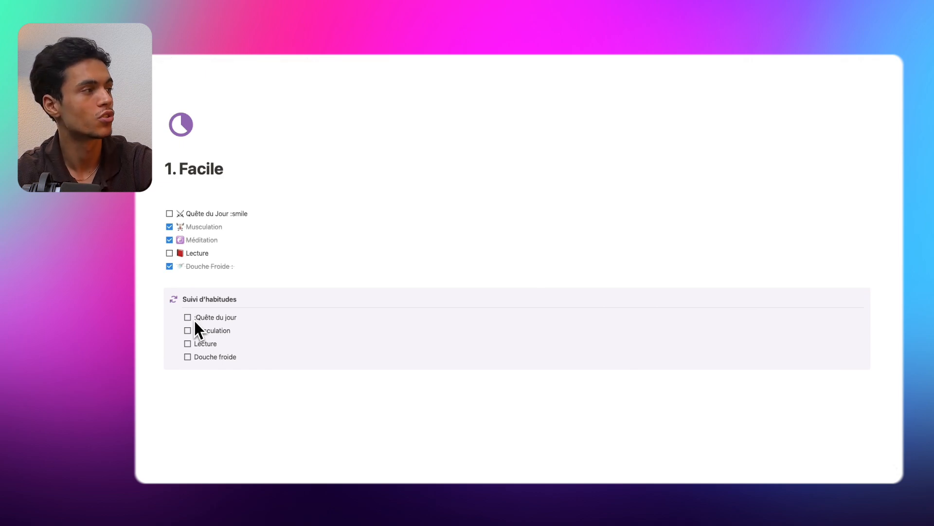
pyautogui.write('épée')
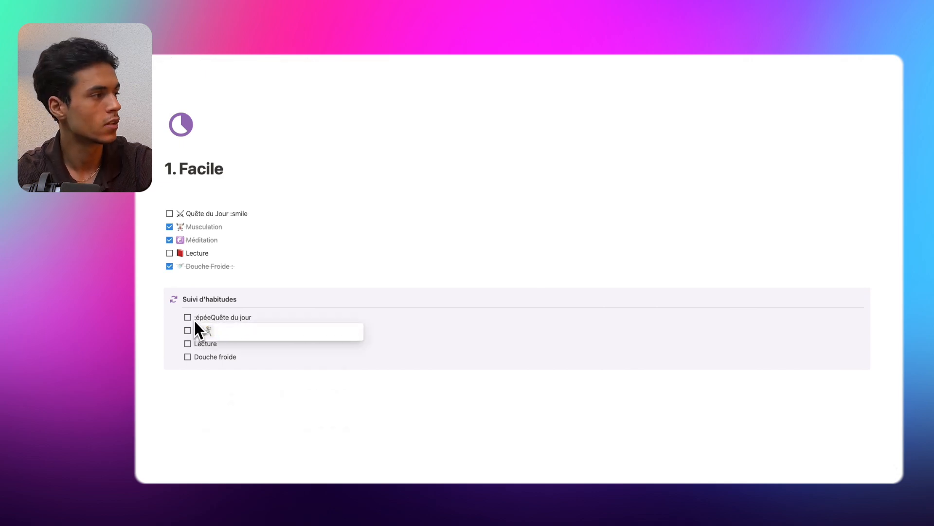
pyautogui.press('BackSpace')
pyautogui.press('BackSpace')
pyautogui.write('swor')
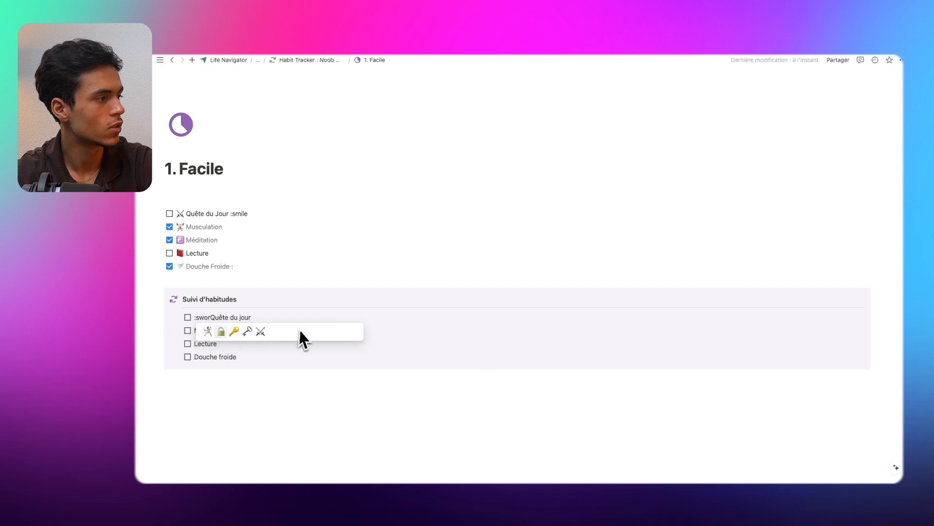
pyautogui.click(260, 332)
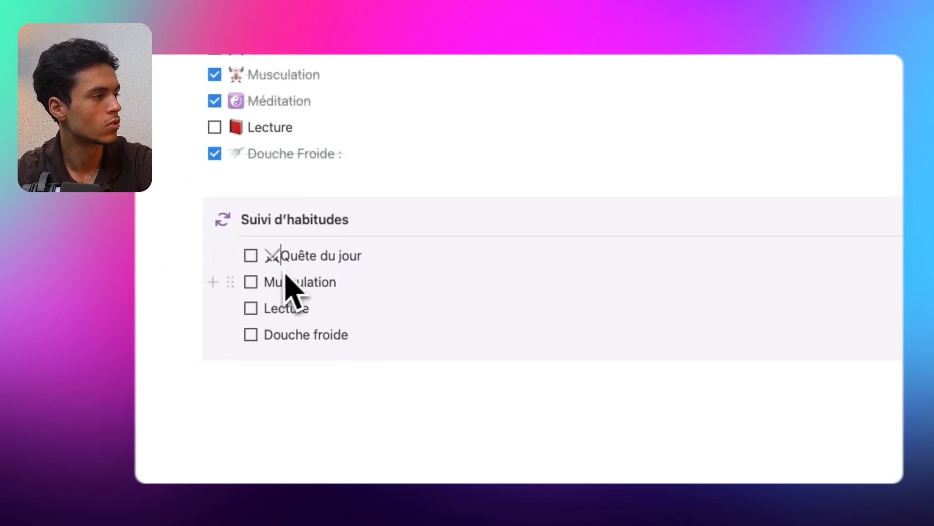
# Step: Insert the weightlifter emoji in front of "Musculation" in the callout's checklist
pyautogui.click(266, 286)
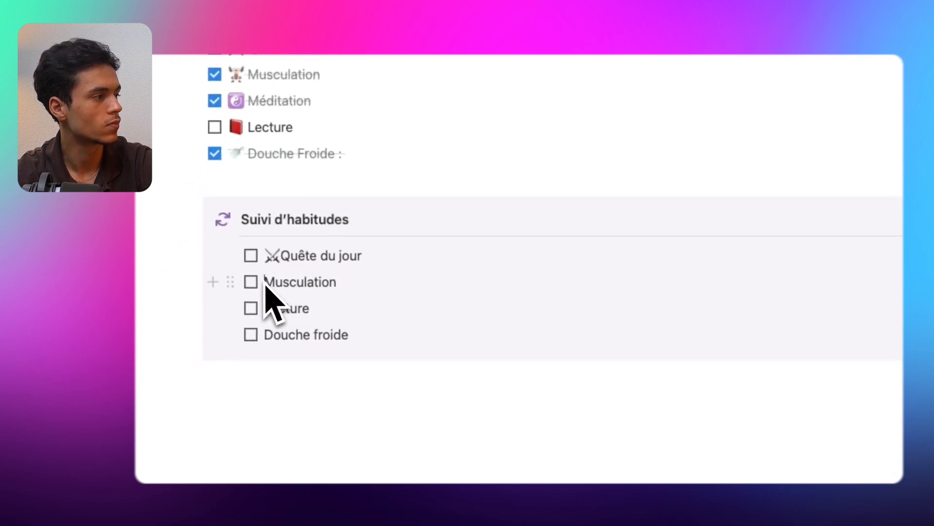
pyautogui.write(':mus')
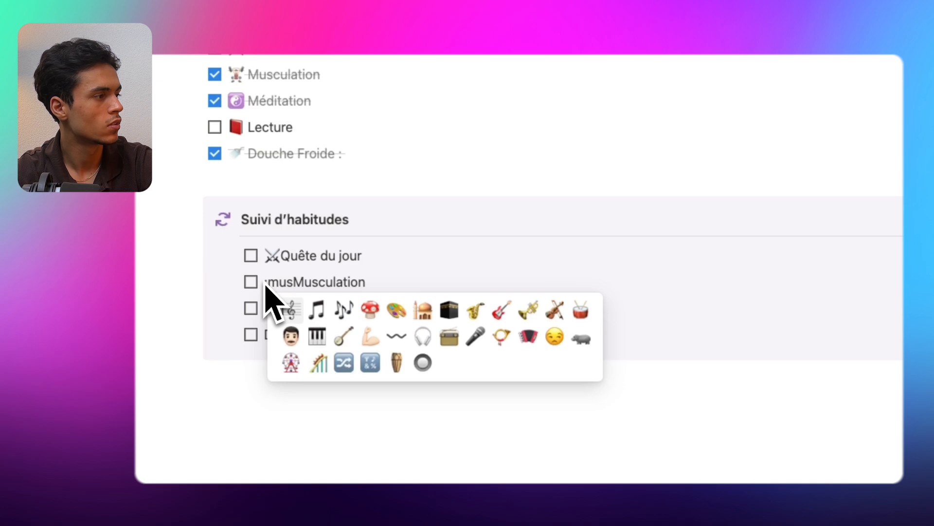
pyautogui.press('BackSpace')
pyautogui.press('BackSpace')
pyautogui.press('BackSpace')
pyautogui.write('ha')
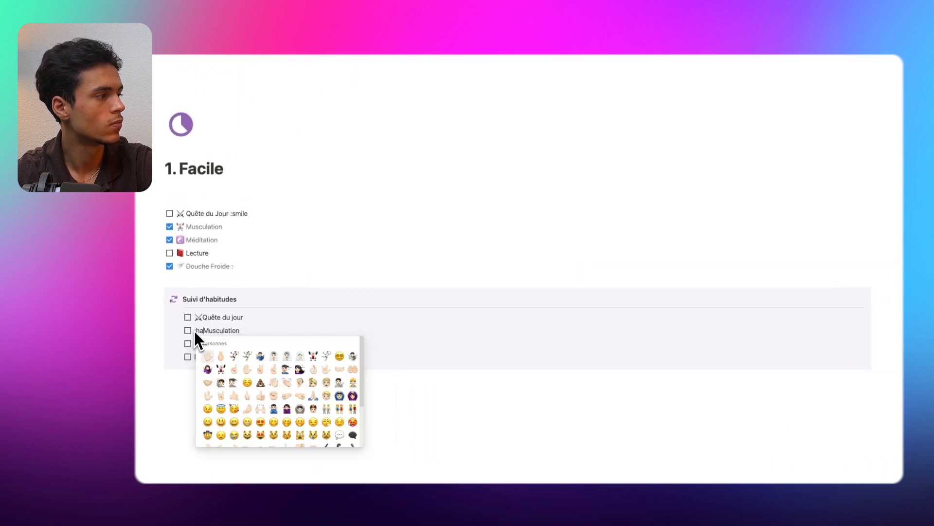
pyautogui.write('l')
pyautogui.click(209, 344)
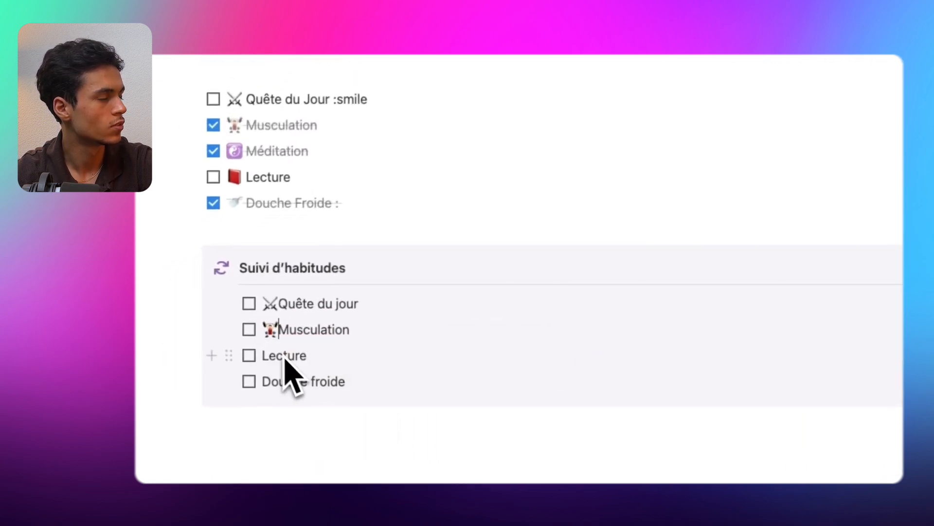
# Step: Insert the red book emoji in front of "Lecture" and the shower emoji in front of "Douche froide"
pyautogui.click(266, 359)
pyautogui.write(':livr')
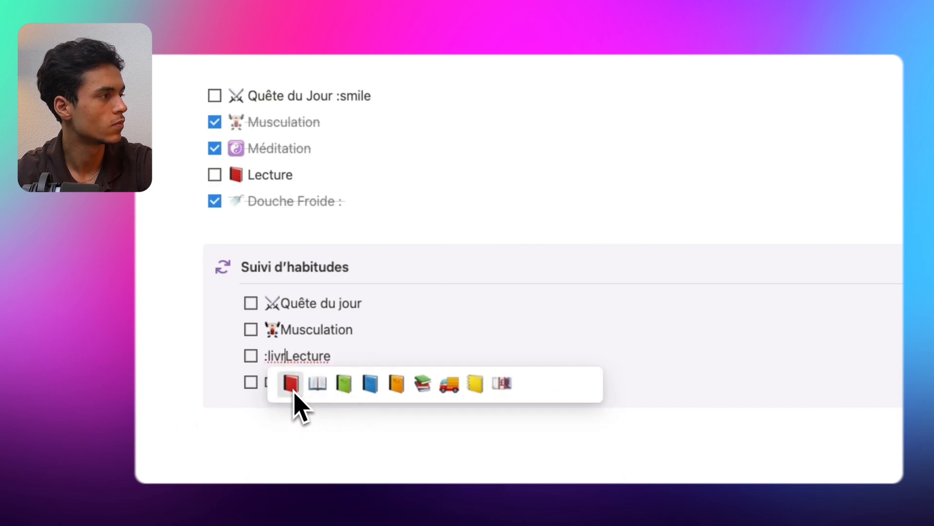
pyautogui.click(292, 384)
pyautogui.click(266, 392)
pyautogui.write(':doucDouche froide')
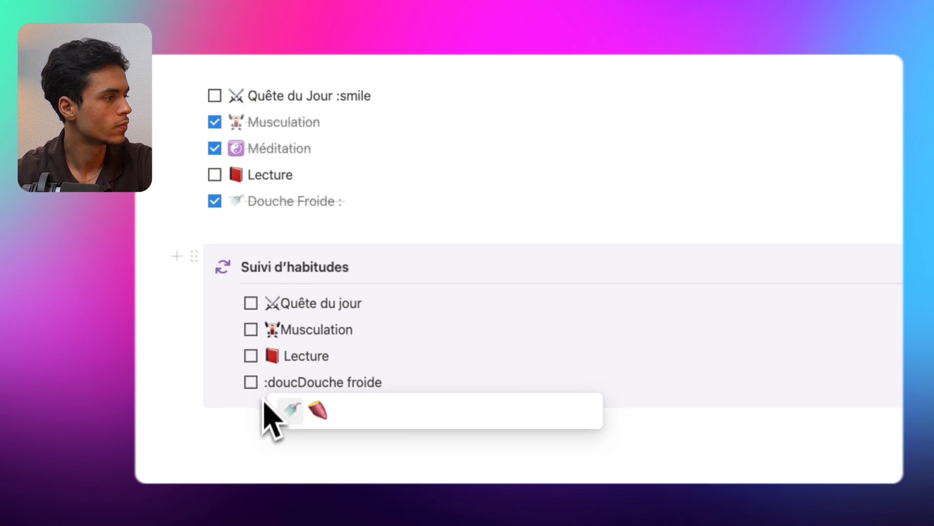
pyautogui.click(291, 412)
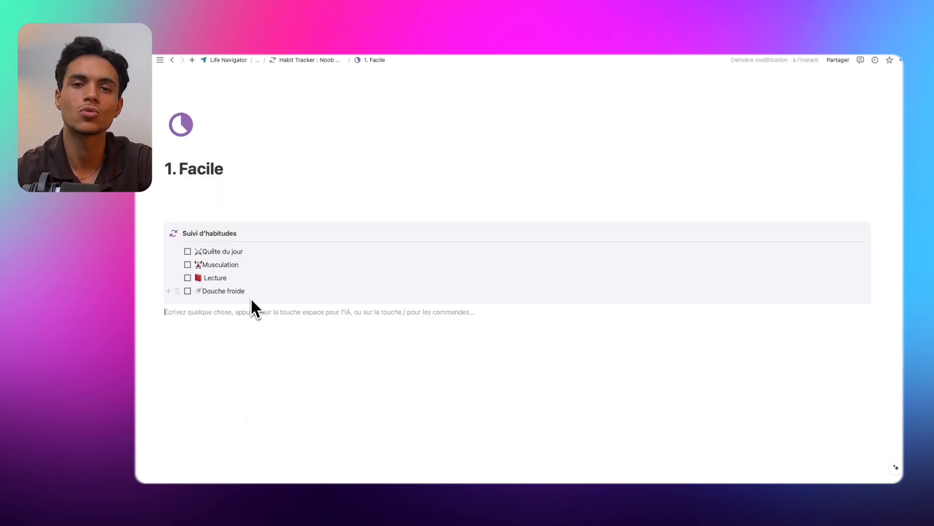
# Step: Insert a new button block on the empty line between the page title and the "Suivi d'habitudes" callout
pyautogui.click(222, 206)
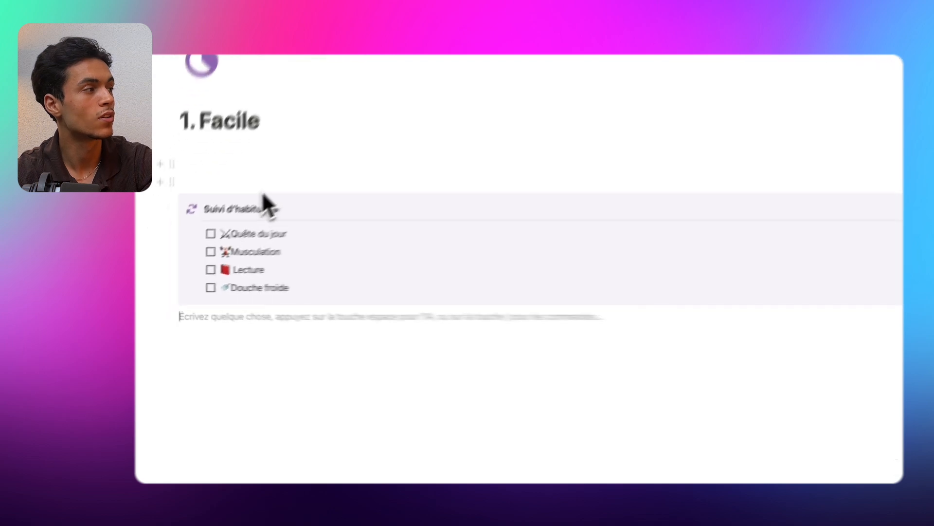
pyautogui.write('/bou')
pyautogui.press('BackSpace')
pyautogui.write('ou')
pyautogui.click(355, 154)
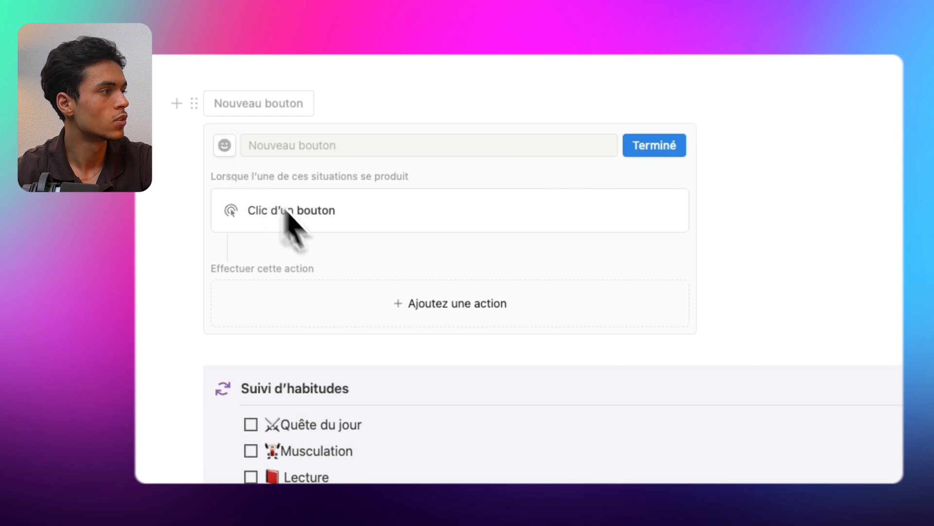
# Step: Add an action to the new button that inserts blocks below it, and start editing its block content
pyautogui.click(366, 319)
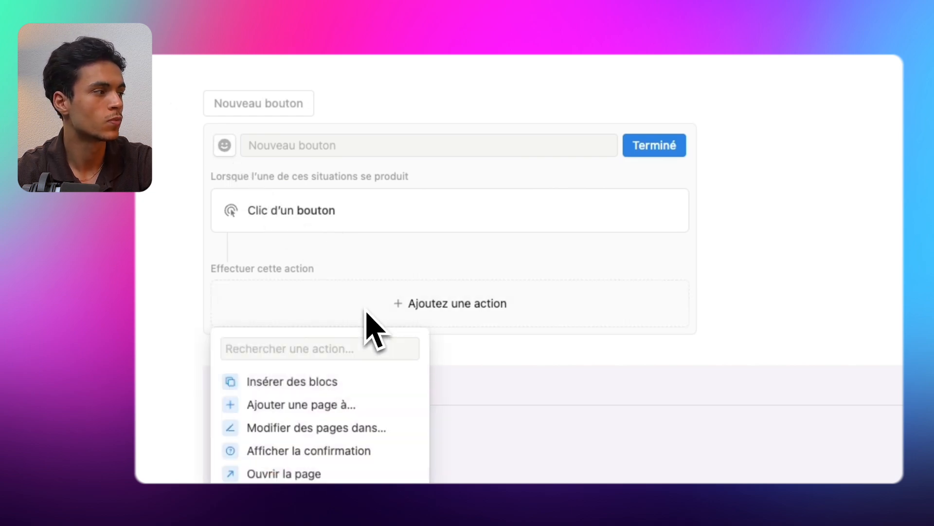
pyautogui.click(350, 384)
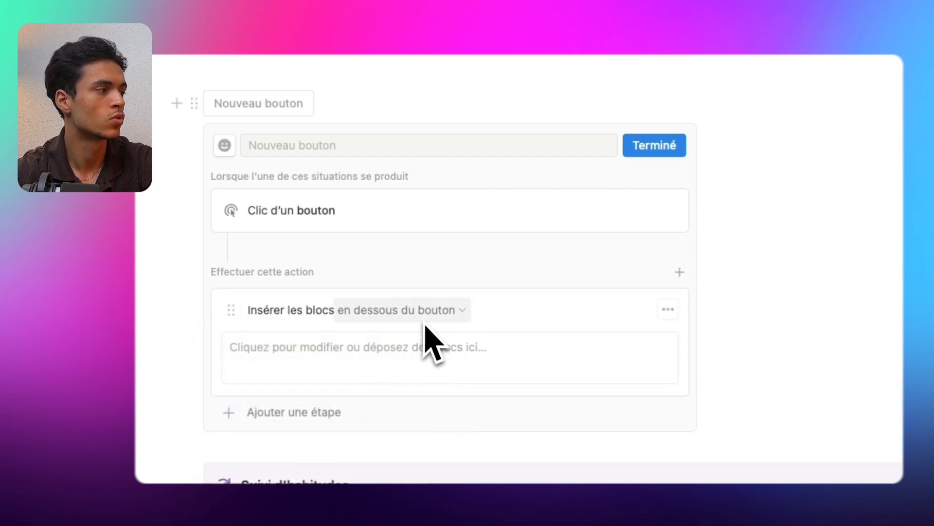
pyautogui.scroll(-1, 407, 362)
pyautogui.click(407, 335)
# Step: Insert a divider line directly beneath the "Suivi d'habitudes" callout on the page
pyautogui.scroll(-5, 404, 335)
pyautogui.click(309, 427)
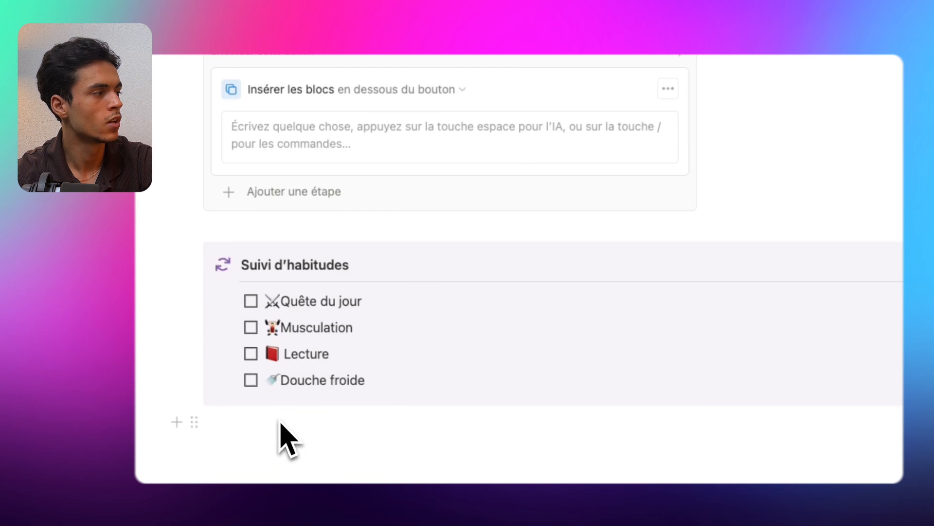
pyautogui.write('-')
pyautogui.press('BackSpace')
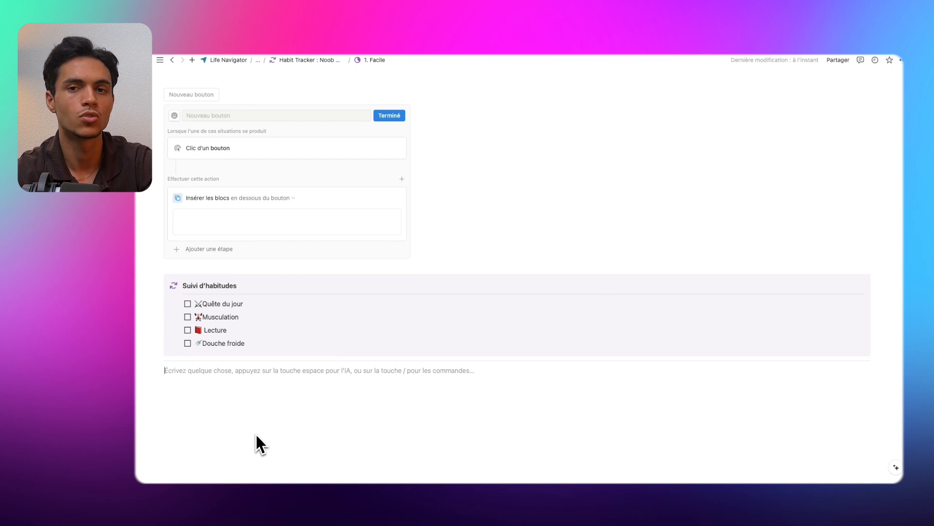
# Step: Move the "Suivi d'habitudes :" callout and its divider into the button's inserted-blocks area and remove the extra empty line there
pyautogui.moveTo(246, 343); pyautogui.dragTo(158, 247)
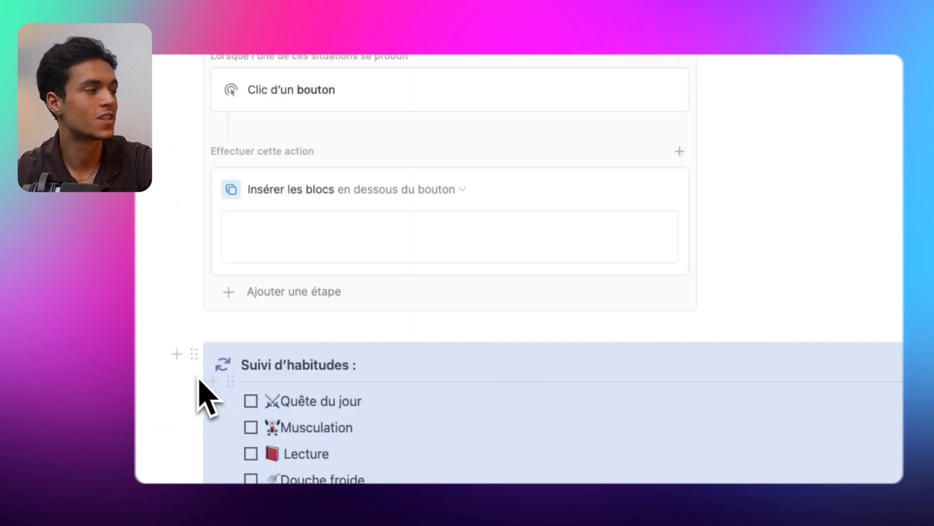
pyautogui.moveTo(194, 354); pyautogui.dragTo(265, 214)
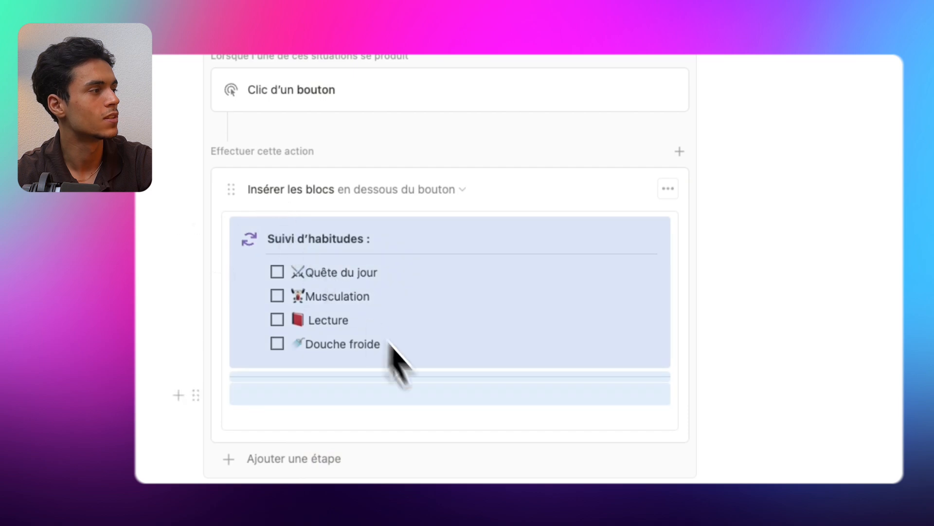
pyautogui.click(432, 399)
pyautogui.press('BackSpace')
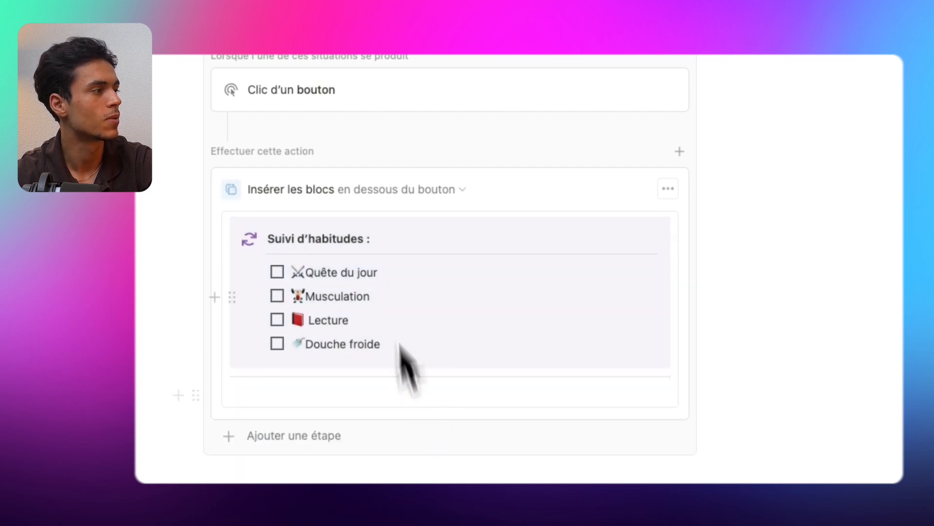
pyautogui.click(409, 237)
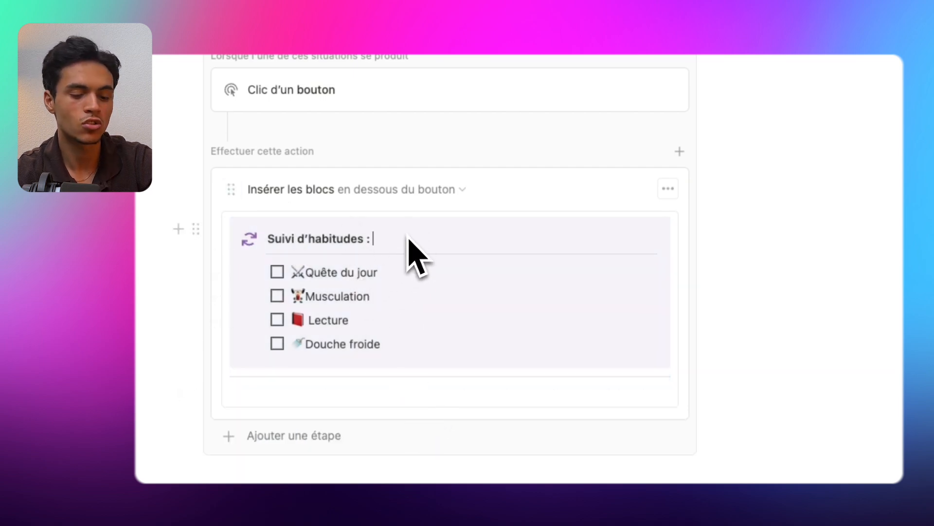
pyautogui.write('@')
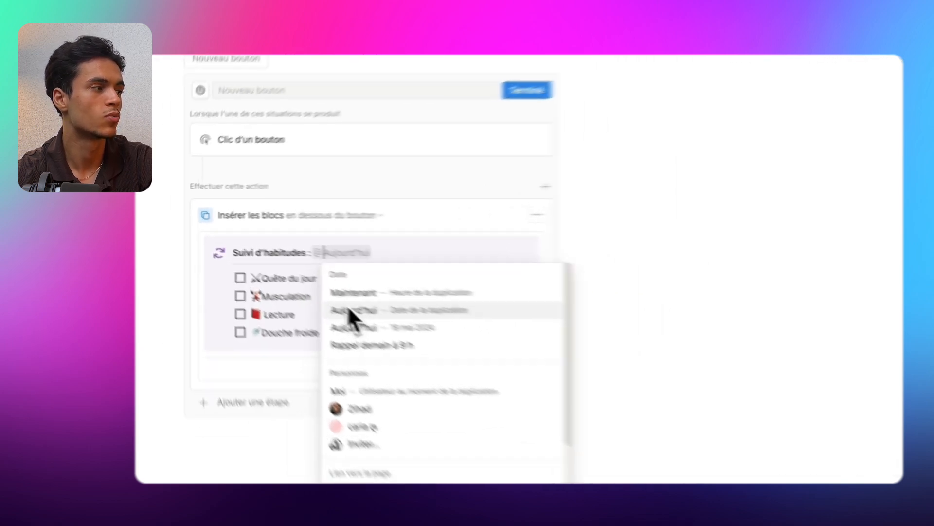
pyautogui.click(350, 309)
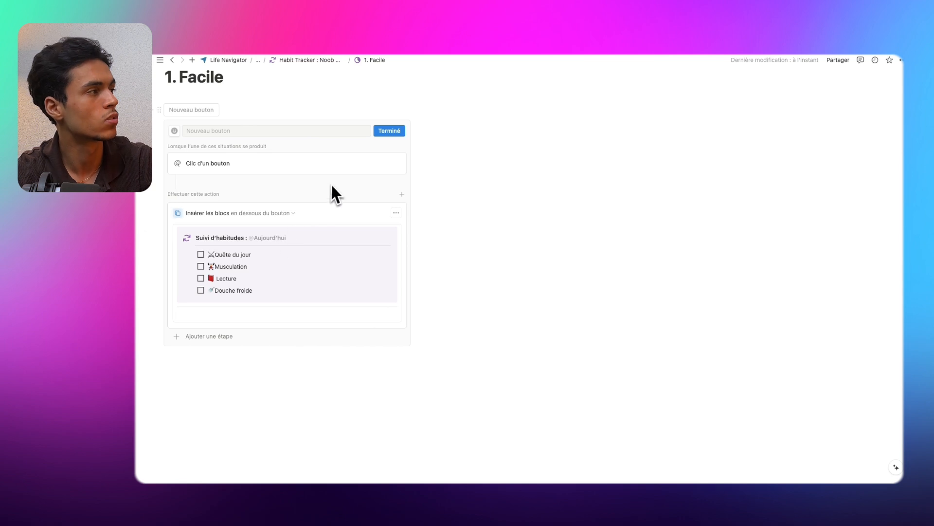
# Step: Give the button a purple calendar icon, name it "Nouvelle Journée", and finish its setup
pyautogui.click(203, 184)
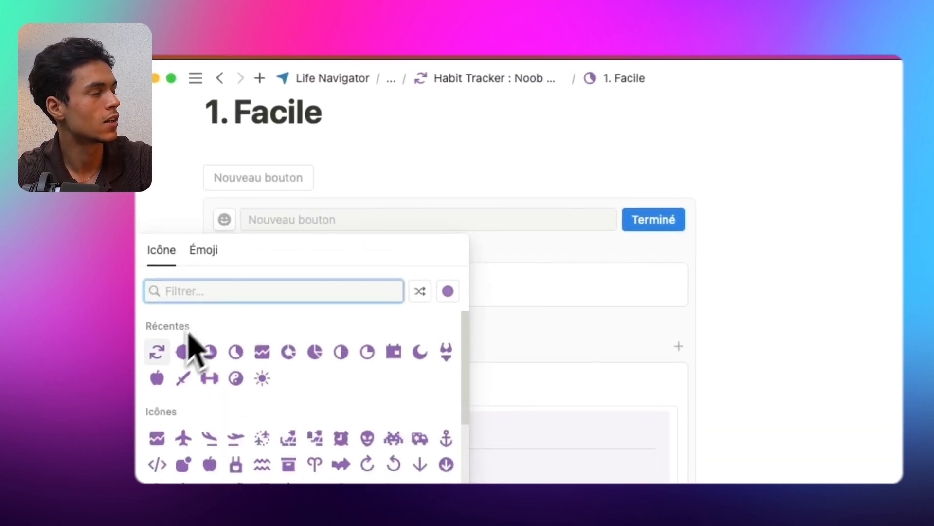
pyautogui.click(395, 352)
pyautogui.click(358, 223)
pyautogui.write('Nouvelle Journ')
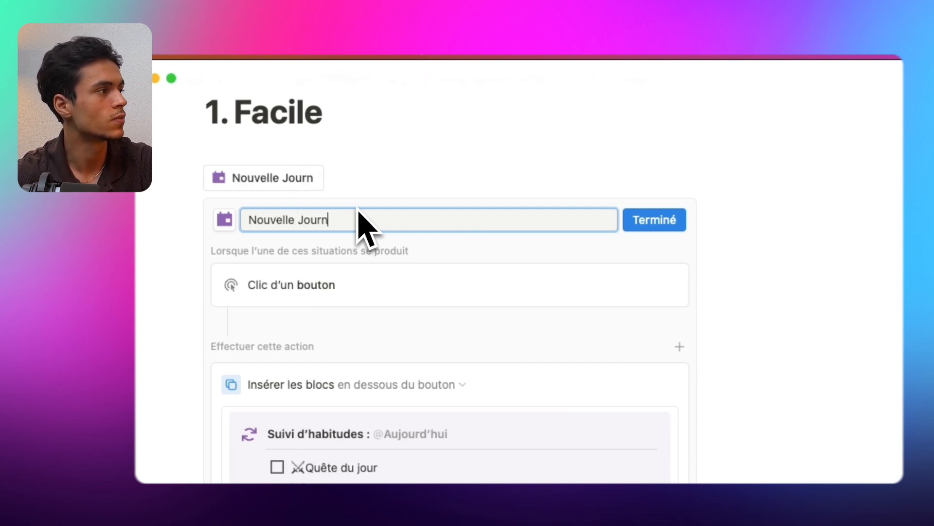
pyautogui.write('ée')
pyautogui.scroll(-1, 594, 292)
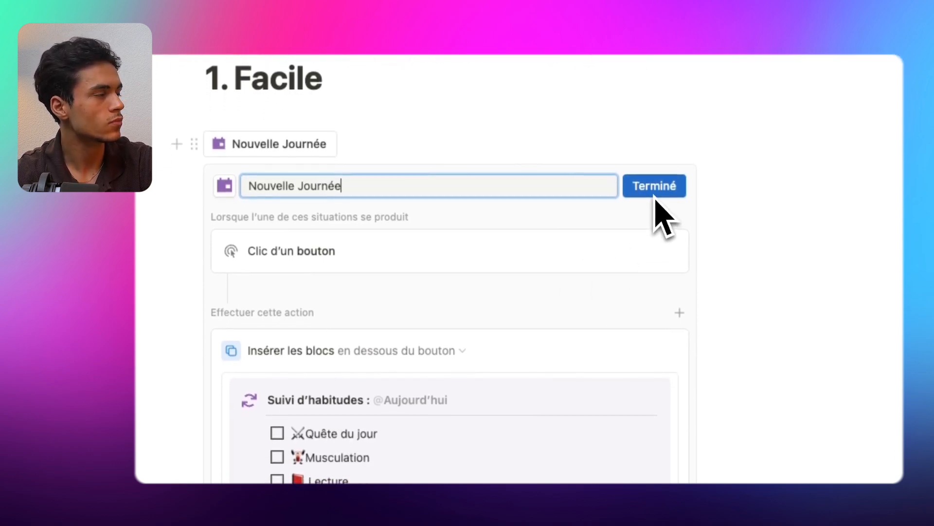
pyautogui.click(653, 194)
# Step: Run the "Nouvelle Journée" button twice to generate two daily habit callouts below it
pyautogui.scroll(-2, 271, 329)
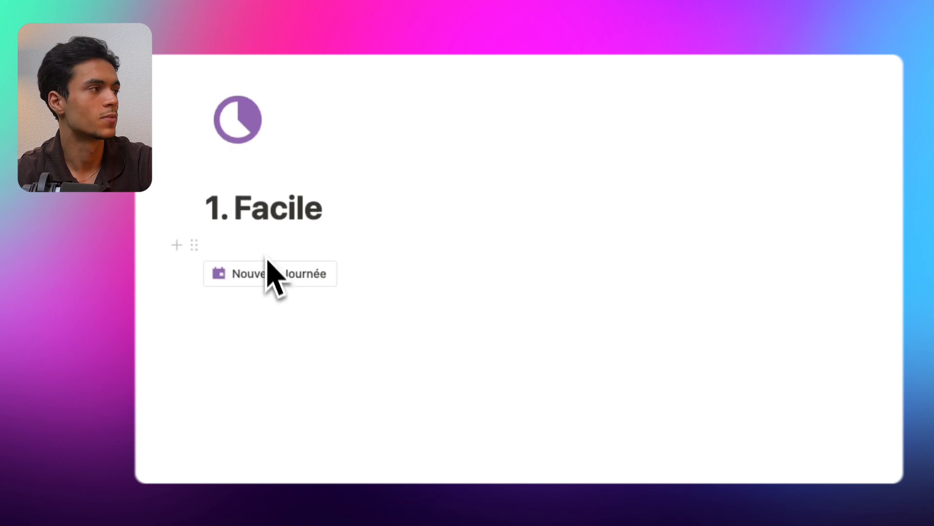
pyautogui.click(265, 285)
pyautogui.scroll(-5, 261, 274)
pyautogui.scroll(1, 261, 278)
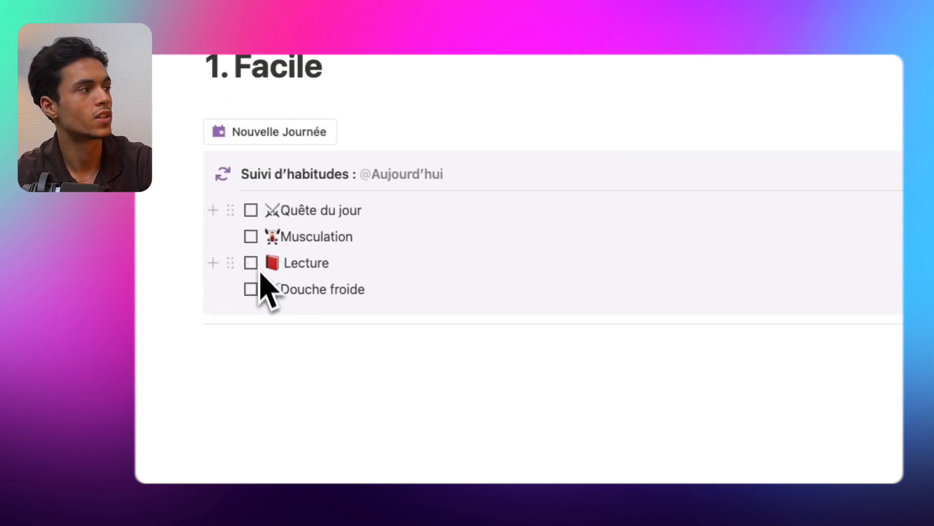
pyautogui.click(262, 139)
pyautogui.scroll(-1, 263, 142)
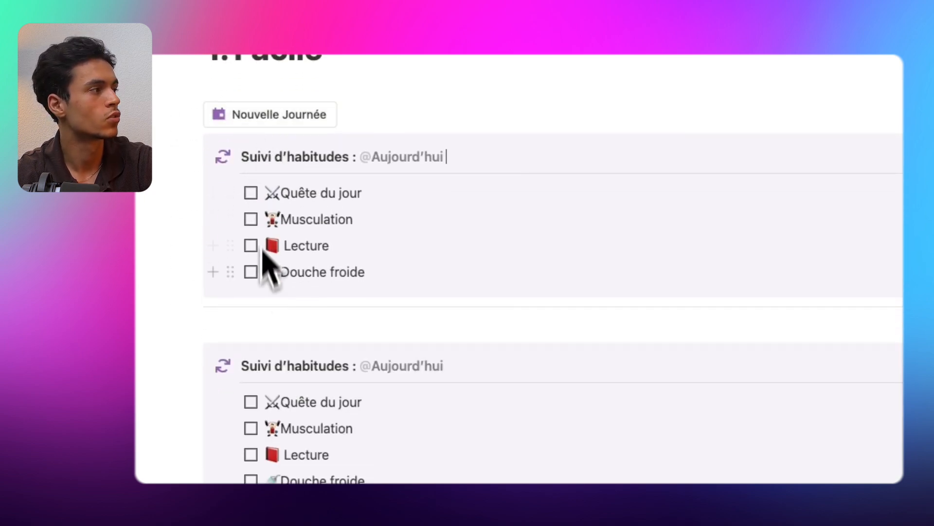
# Step: Remove the trailing empty line from the button's inserted blocks, and delete the empty line between the two generated callouts
pyautogui.click(351, 116)
pyautogui.scroll(-3, 400, 432)
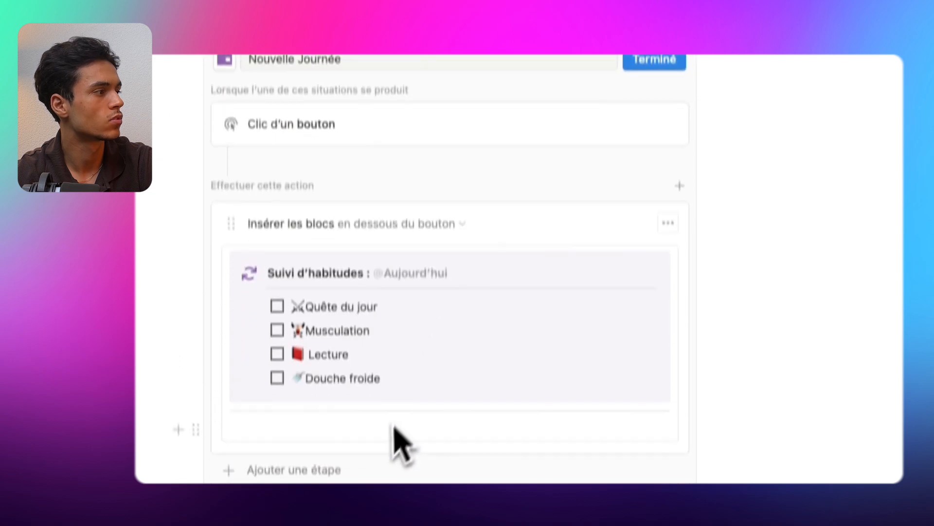
pyautogui.click(393, 421)
pyautogui.press('BackSpace')
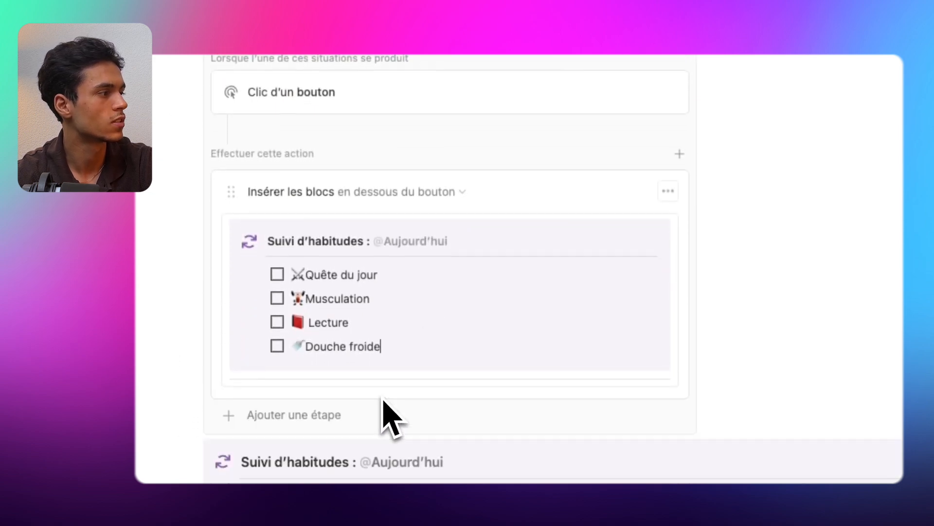
pyautogui.click(638, 84)
pyautogui.click(425, 275)
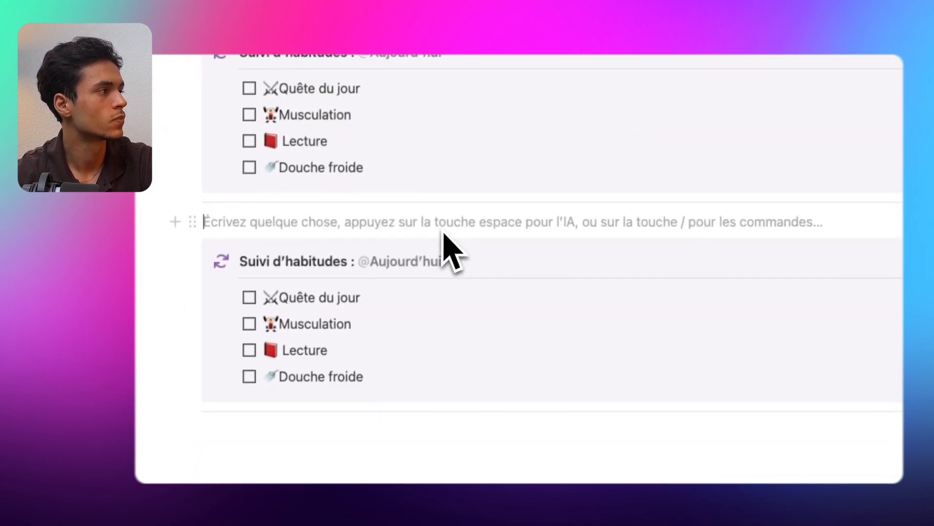
pyautogui.press('BackSpace')
# Step: Set the date mention of the lower "Suivi d'habitudes" callout to 18 May 2024
pyautogui.moveTo(417, 296); pyautogui.dragTo(409, 300)
pyautogui.click(428, 242)
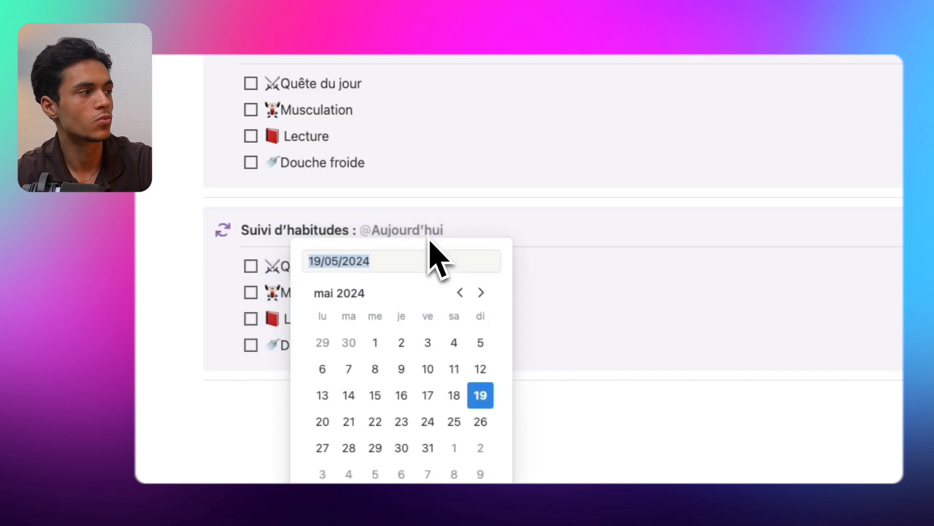
pyautogui.click(457, 393)
pyautogui.click(579, 435)
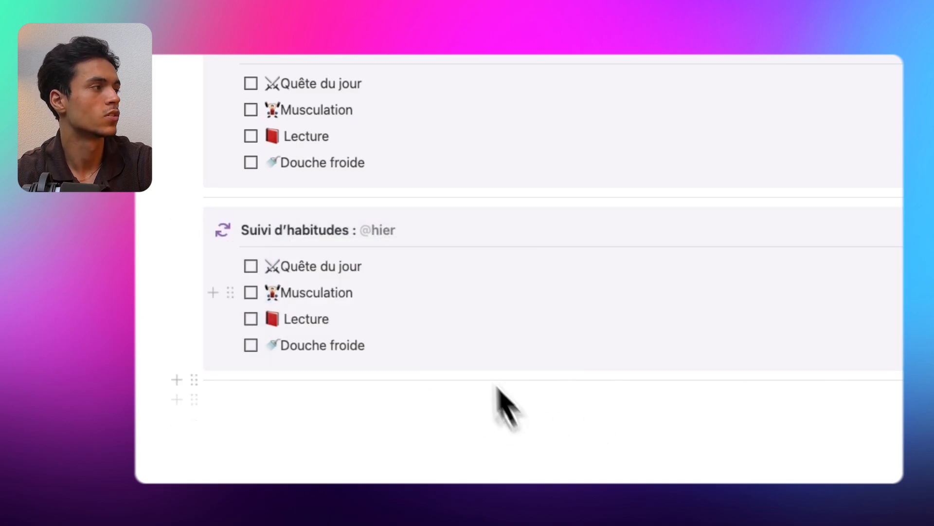
# Step: Generate a third daily habit callout with the "Nouvelle Journée" button
pyautogui.scroll(3, 396, 247)
pyautogui.click(276, 150)
pyautogui.scroll(-4, 401, 392)
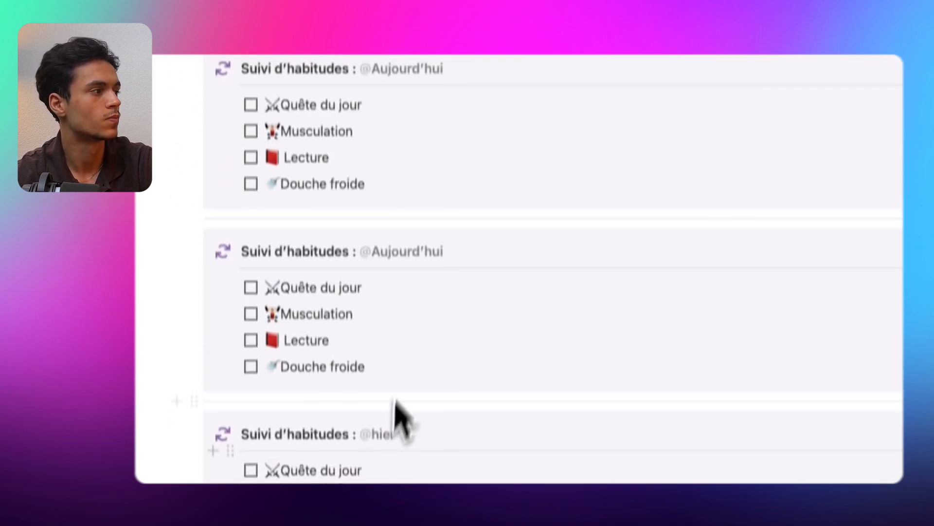
# Step: Redate the two older habit callouts, setting the middle one to 18 May 2024
pyautogui.click(381, 410)
pyautogui.click(409, 123)
pyautogui.click(677, 200)
pyautogui.click(421, 243)
pyautogui.click(455, 406)
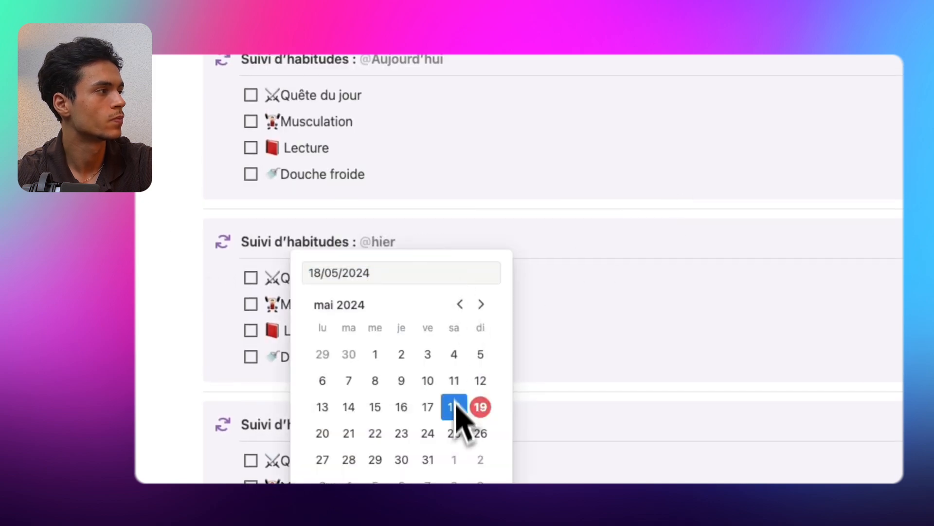
pyautogui.click(506, 167)
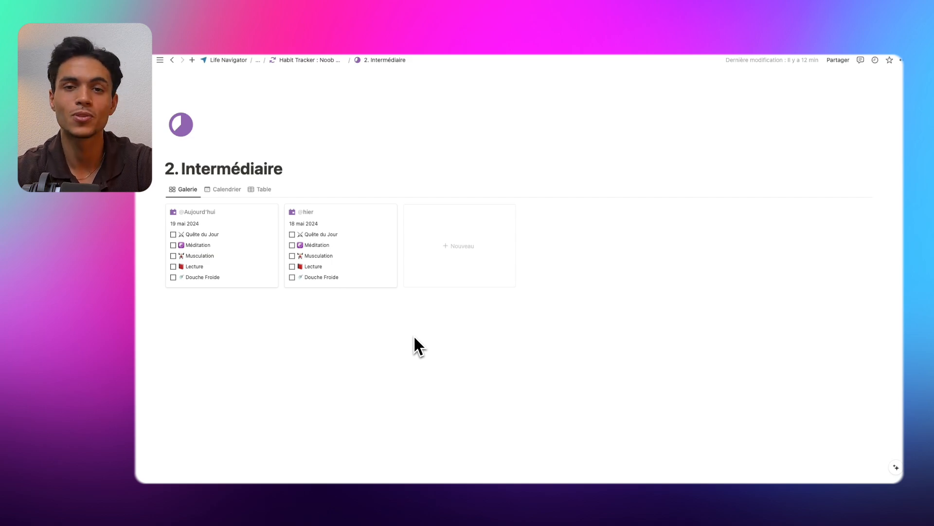
# Step: On the "2. Intermédiaire" page, insert a table view below the gallery with a newly created database
pyautogui.click(414, 337)
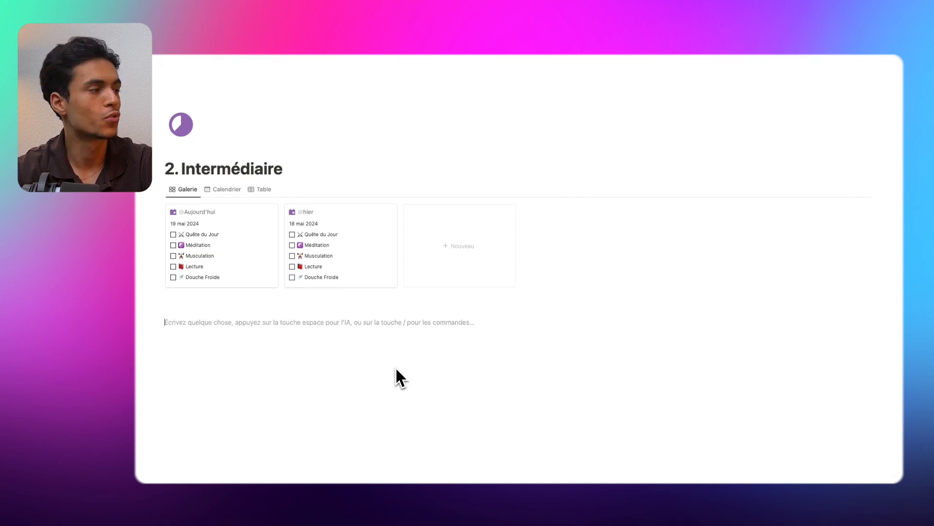
pyautogui.write('/tabl')
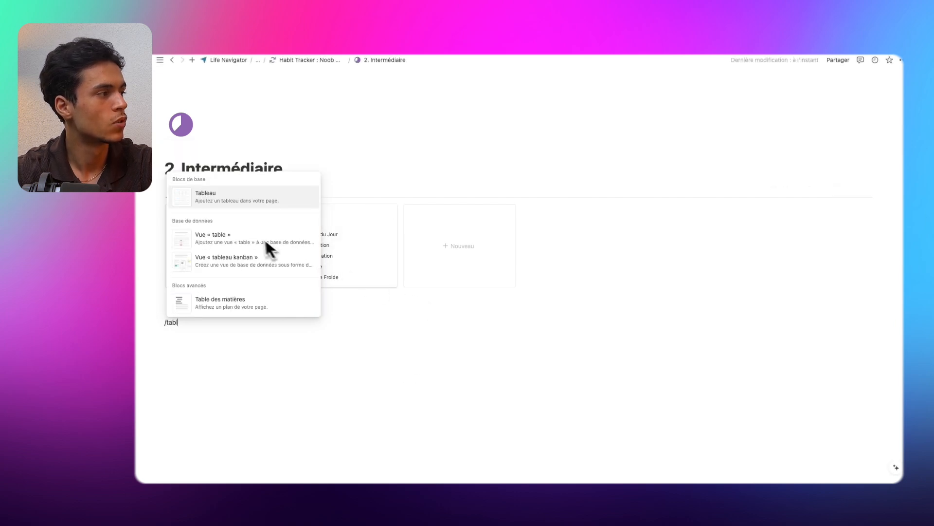
pyautogui.click(260, 248)
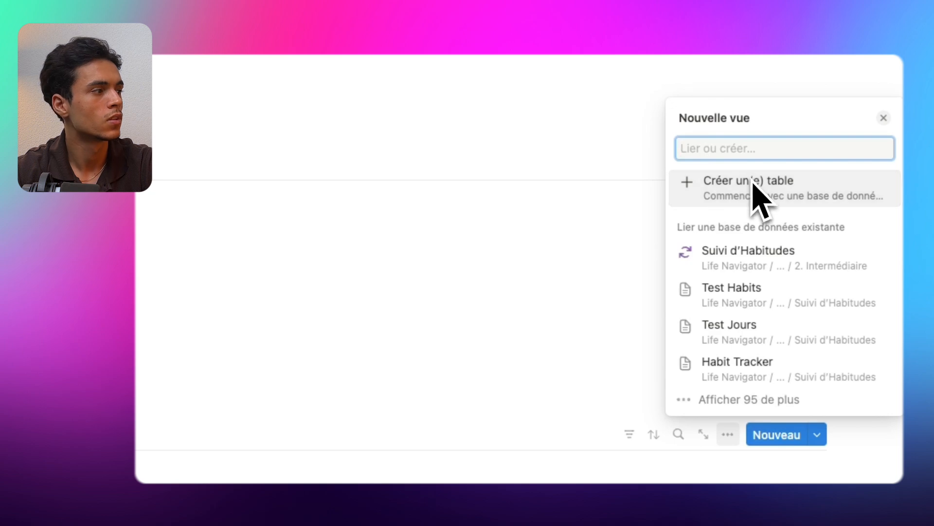
pyautogui.click(741, 191)
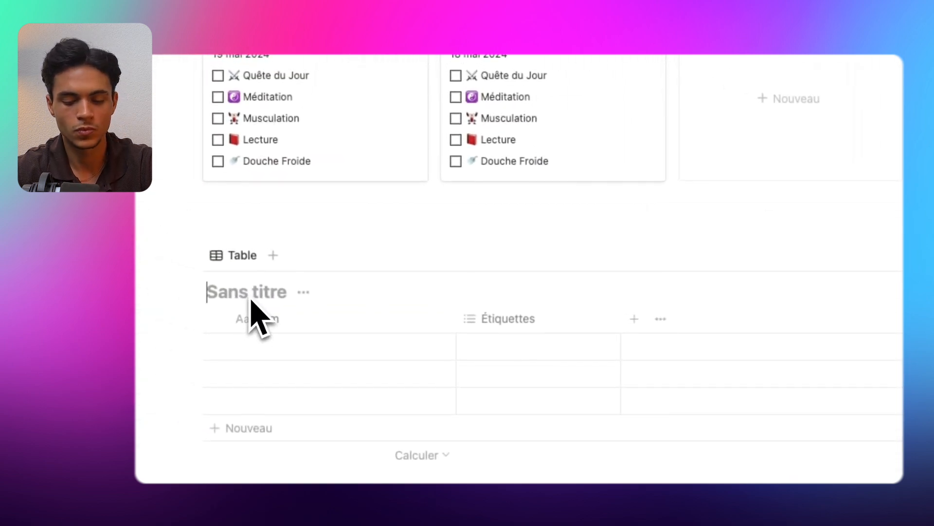
# Step: Title the new database "Suivi d'habitudes 2"
pyautogui.click(250, 297)
pyautogui.write("Suivi D'habt")
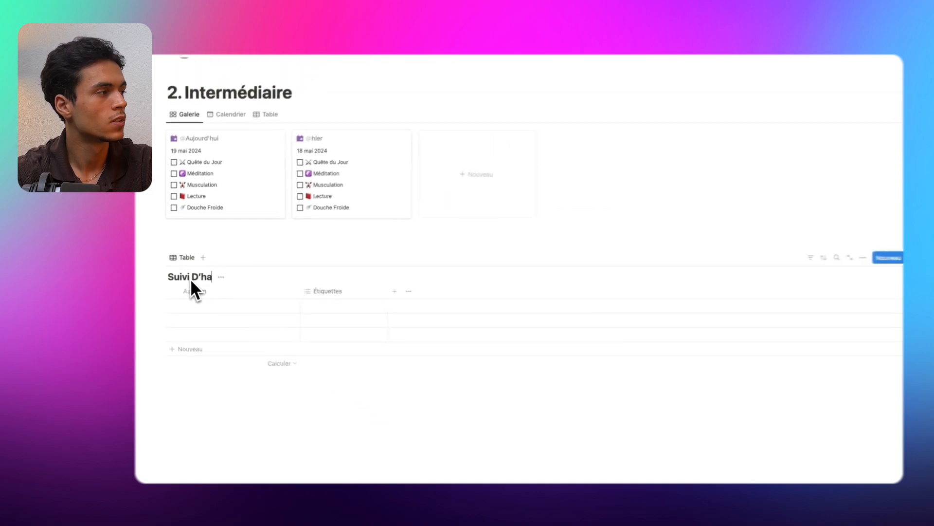
pyautogui.press('BackSpace')
pyautogui.press('BackSpace')
pyautogui.press('BackSpace')
pyautogui.press('BackSpace')
pyautogui.press('BackSpace')
pyautogui.write("'habitudes 2")
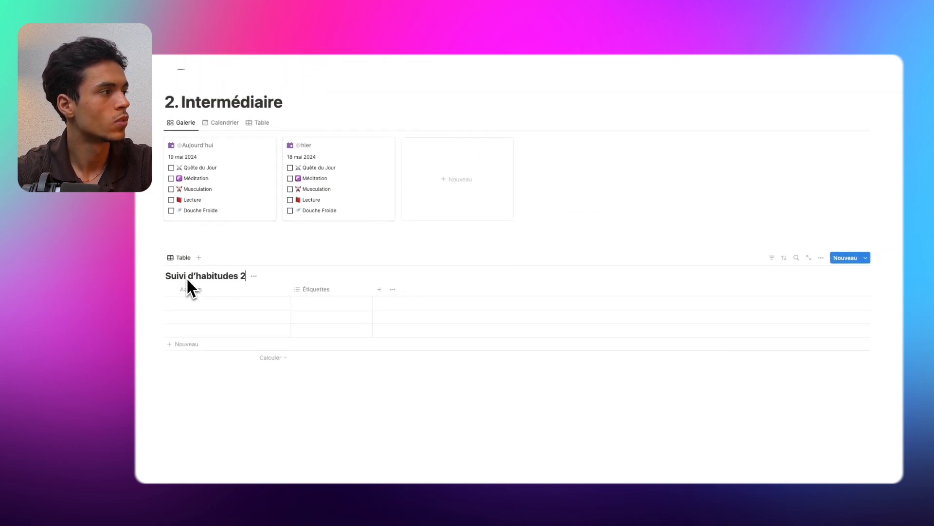
# Step: Give the "Suivi d'habitudes 2" database the purple circular-arrows icon on its own page and return to "2. Intermédiaire"
pyautogui.click(253, 276)
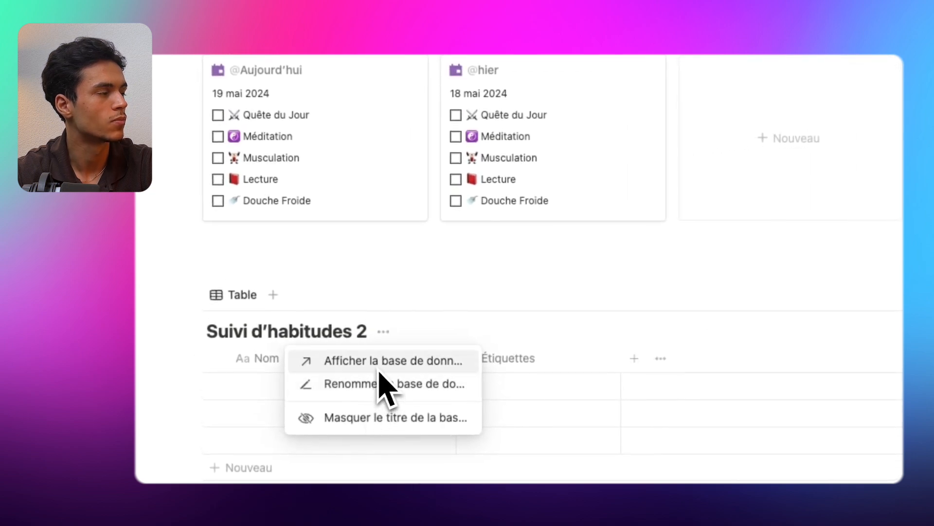
pyautogui.click(380, 371)
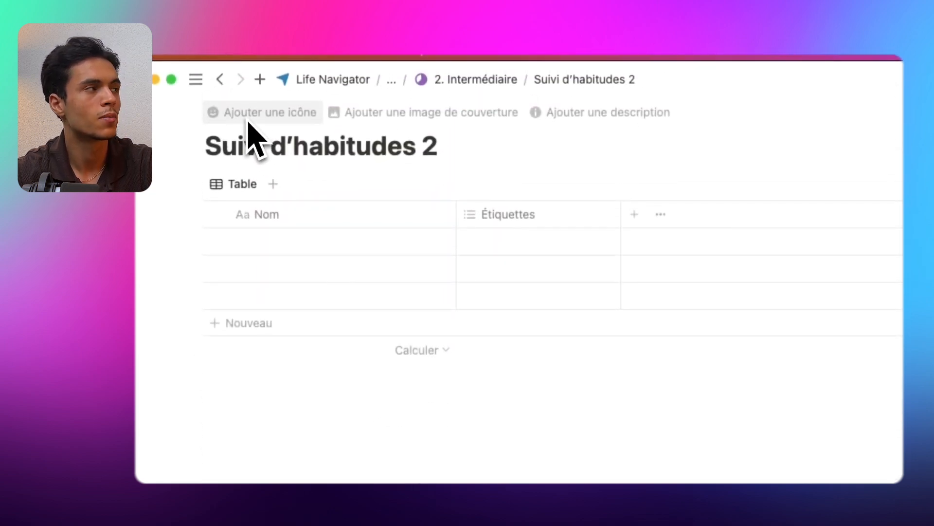
pyautogui.click(246, 119)
pyautogui.click(220, 188)
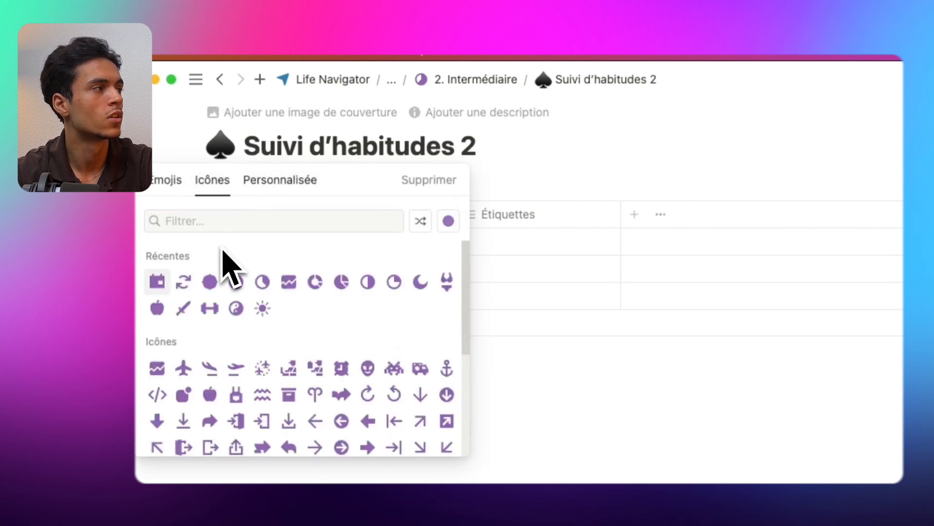
pyautogui.click(184, 282)
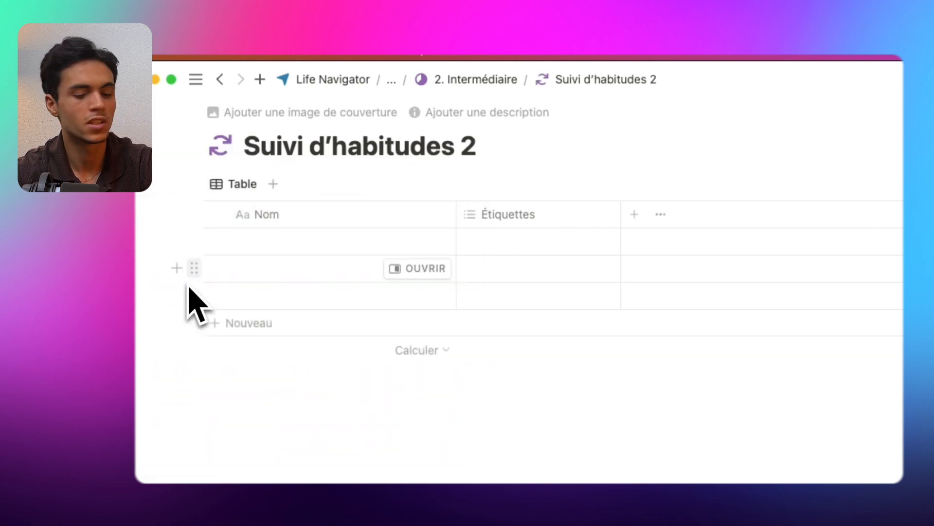
pyautogui.click(220, 79)
pyautogui.scroll(-10, 428, 239)
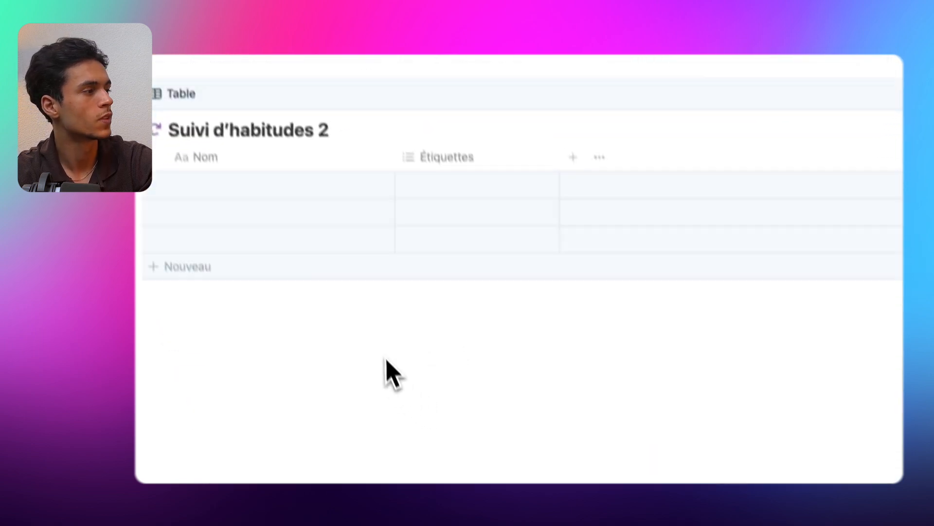
# Step: Delete the "Étiquettes" property from the "Suivi d'habitudes 2" table, confirming the removal
pyautogui.click(435, 128)
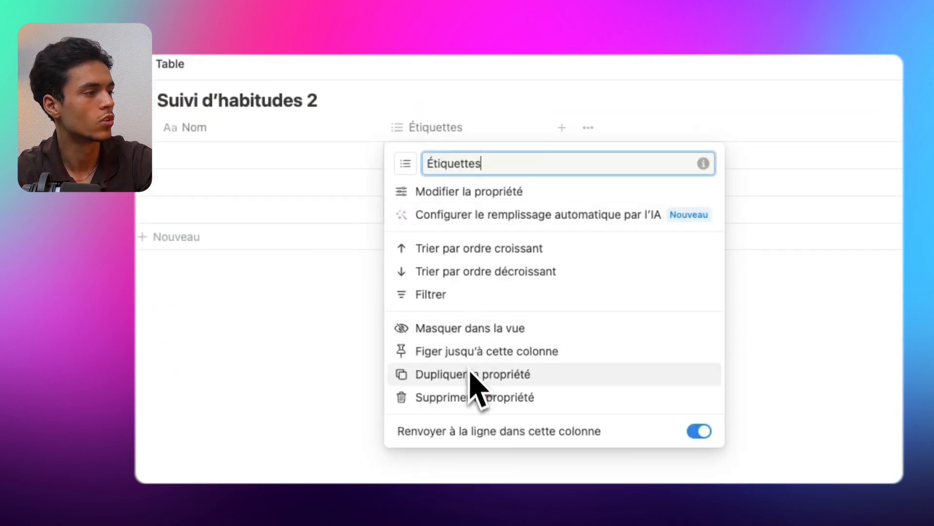
pyautogui.click(475, 397)
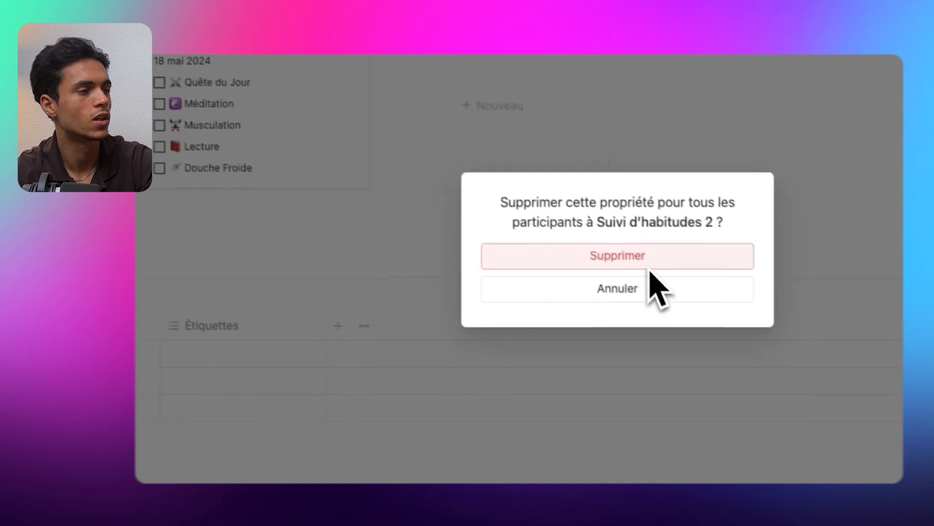
pyautogui.click(680, 273)
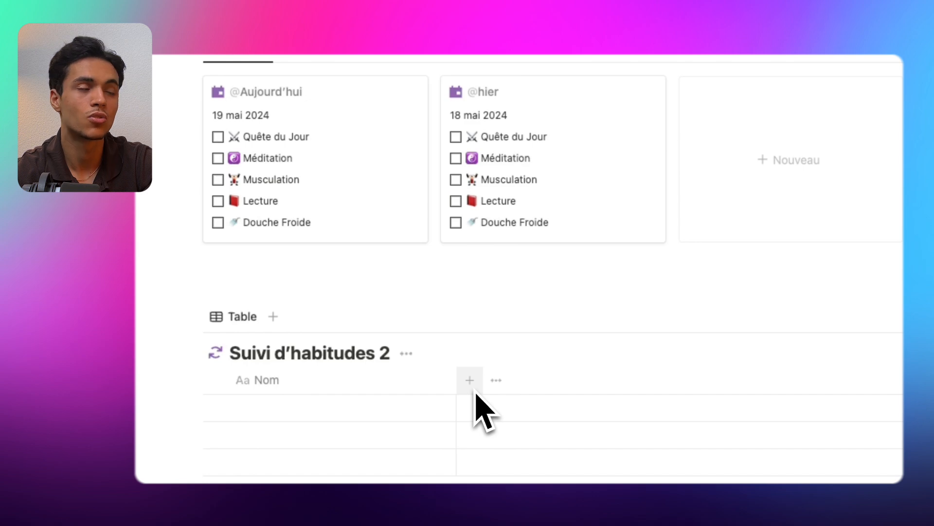
# Step: Add a checkbox ("Case à cocher") property to the "Suivi d'habitudes 2" table
pyautogui.click(472, 384)
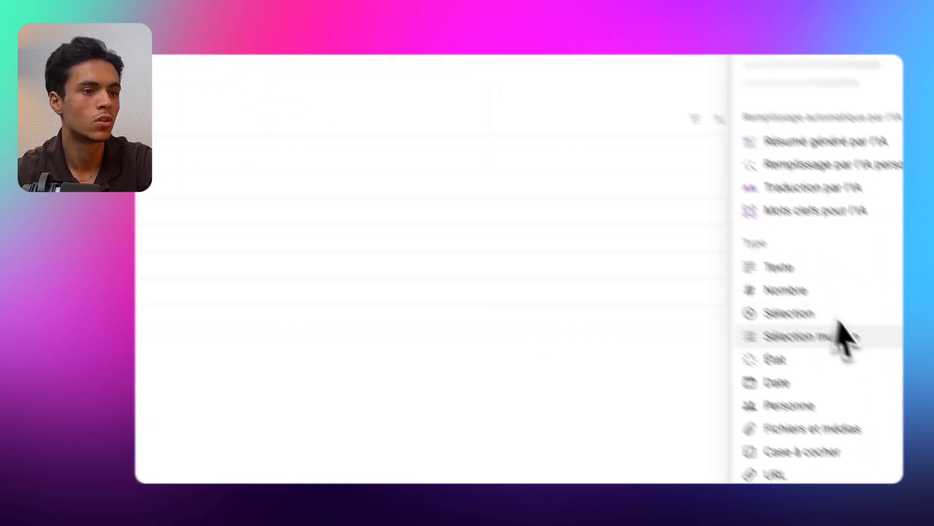
pyautogui.click(759, 367)
pyautogui.click(760, 368)
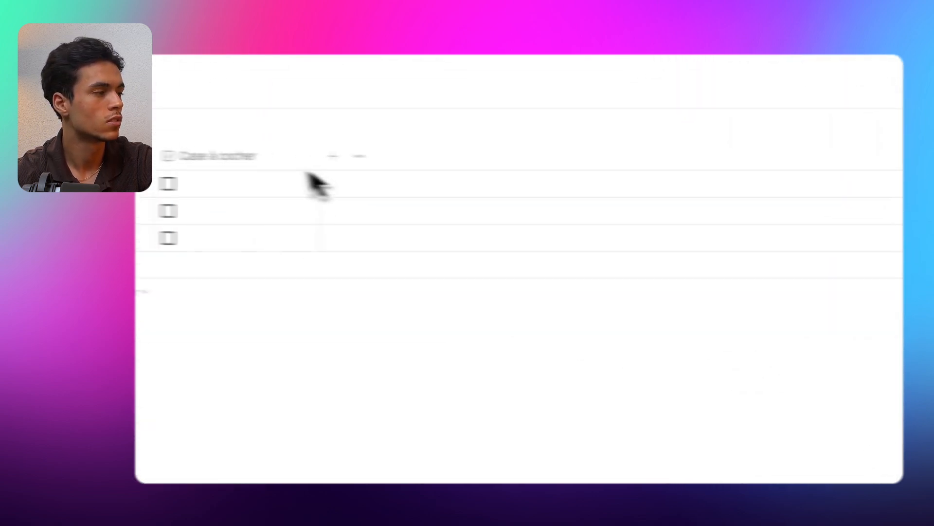
# Step: Duplicate the checkbox property into several more columns, renaming one copy "Case à cocher (1) 1" and duplicating that one too
pyautogui.click(343, 166)
pyautogui.click(348, 381)
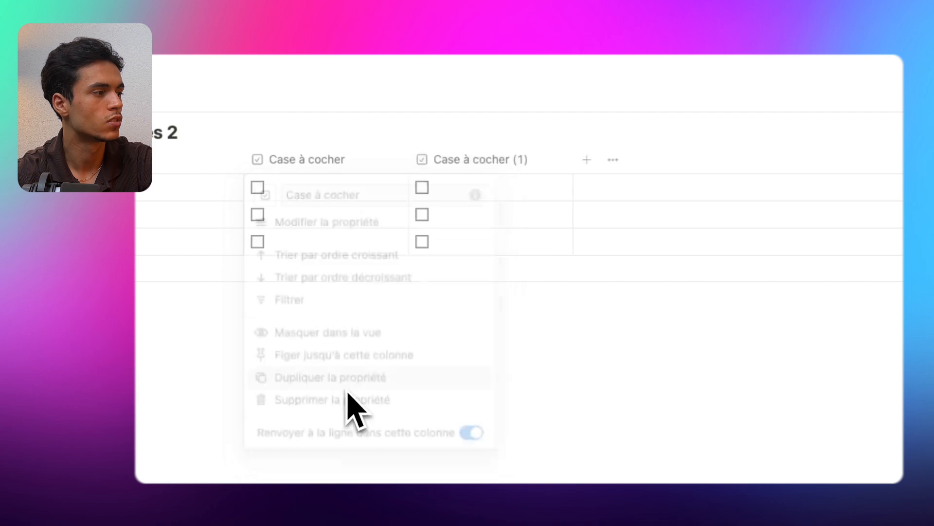
pyautogui.click(349, 164)
pyautogui.click(352, 383)
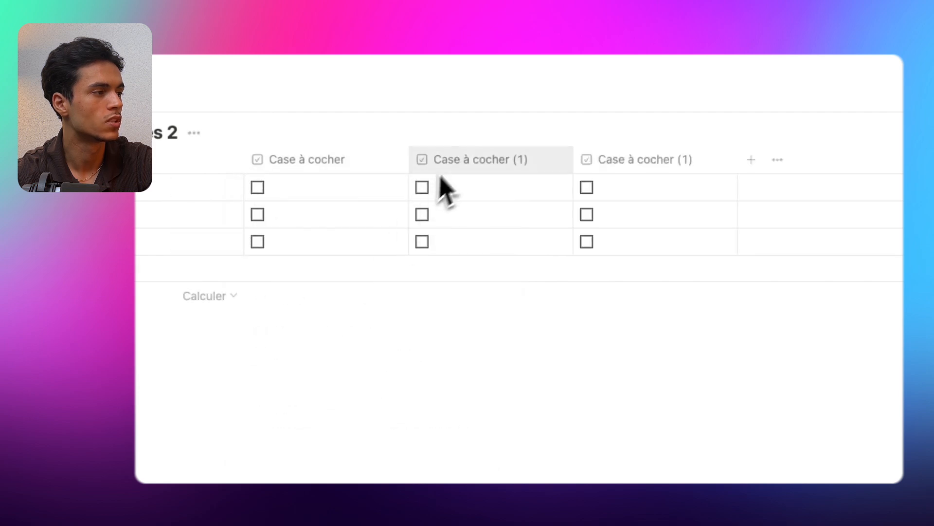
pyautogui.click(433, 165)
pyautogui.write('1')
pyautogui.click(456, 384)
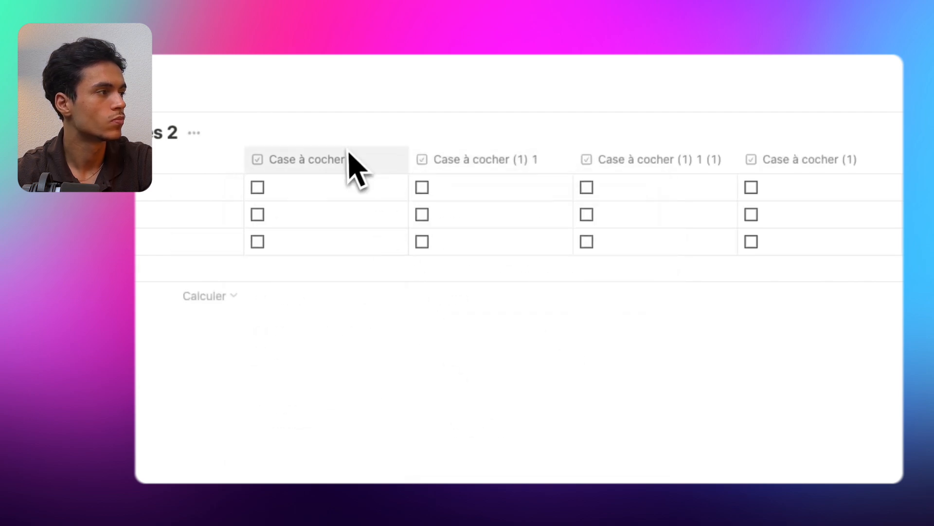
pyautogui.click(348, 160)
pyautogui.click(438, 184)
pyautogui.click(474, 177)
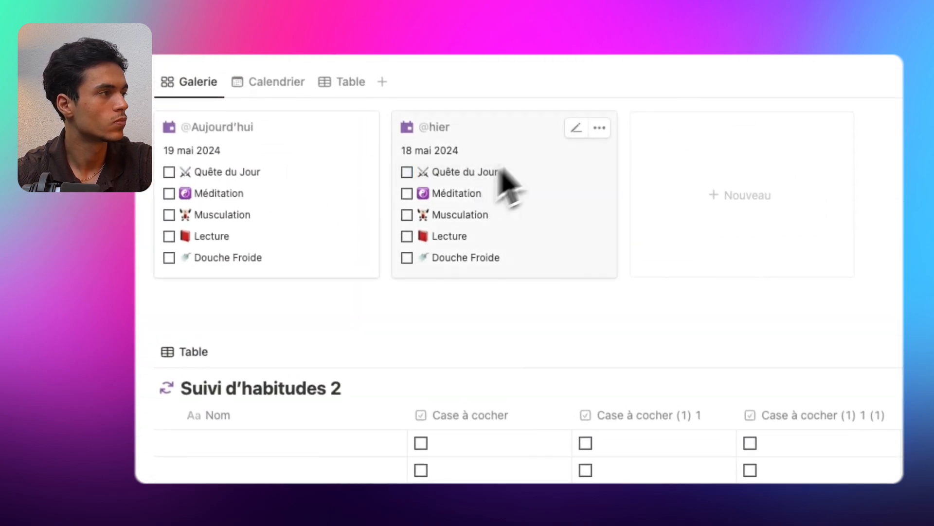
# Step: Insert a to-do list below the table with Quête du Jour, Musculation, Méditation, Lecture and Douche Froide, each with its emoji
pyautogui.click(586, 131)
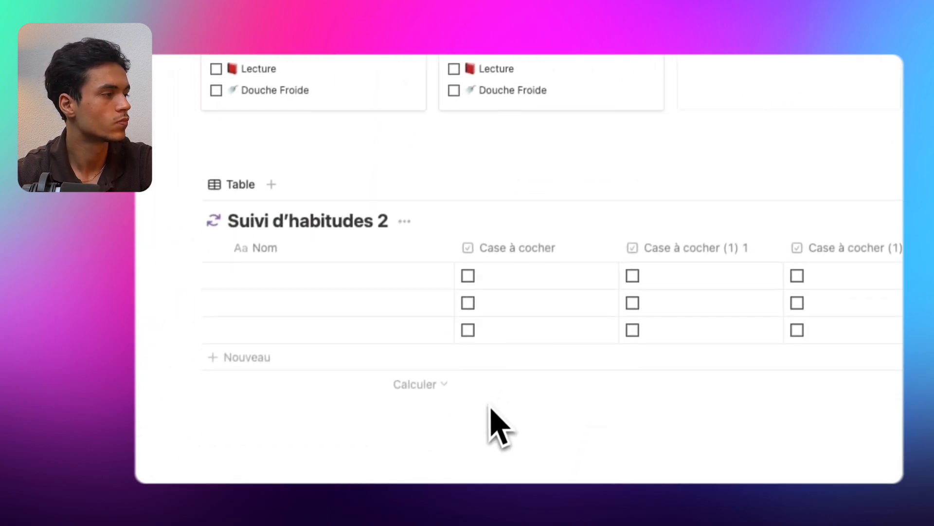
pyautogui.click(491, 404)
pyautogui.write('⚔ Quête du Jour 🏋 Musculation ☯ Méditation 📕 Lecture 🚿 Douche Froide')
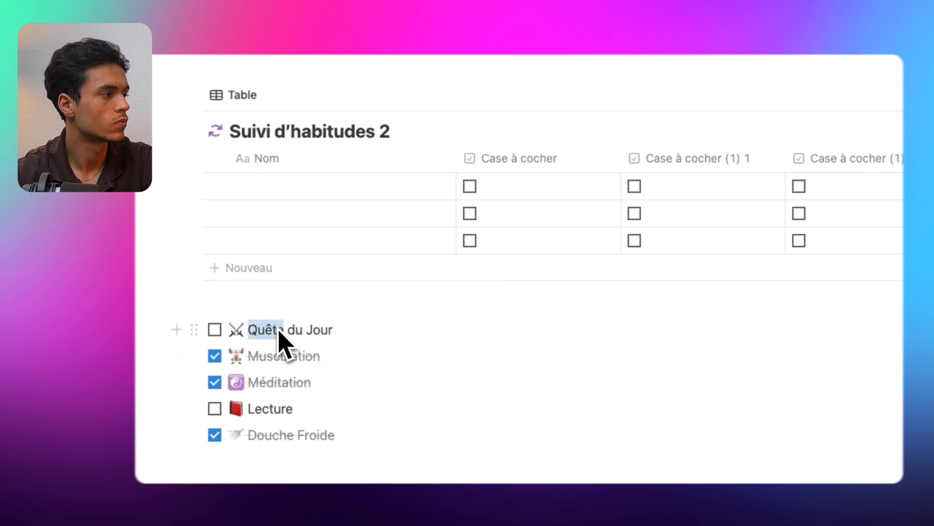
# Step: Rename the first two checkbox properties to Quête du Jour and Musculation, copying the names and emojis from the to-do list
pyautogui.tripleClick(280, 331)
pyautogui.click(517, 161)
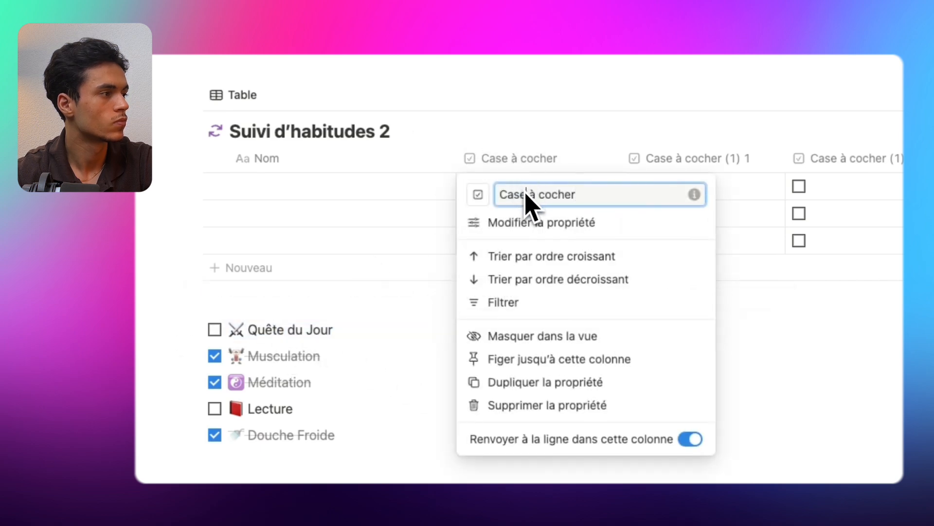
pyautogui.press('Return')
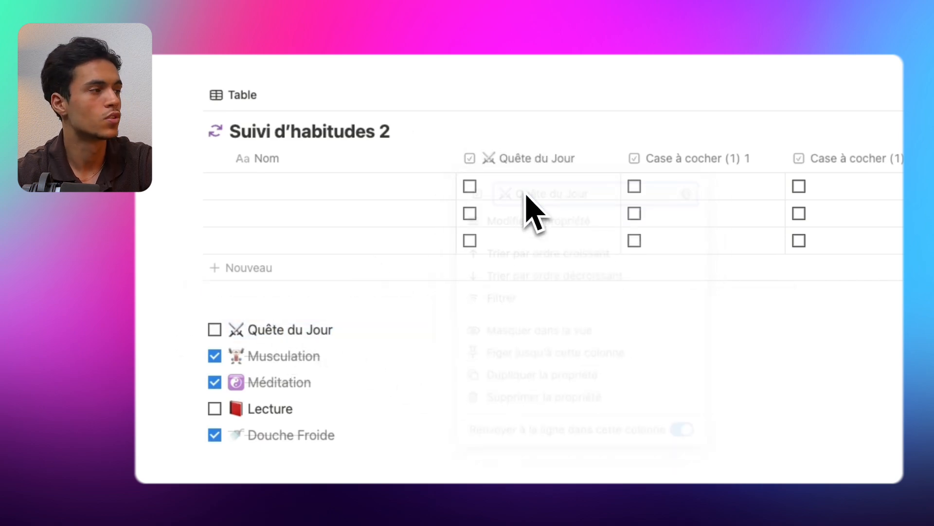
pyautogui.doubleClick(292, 366)
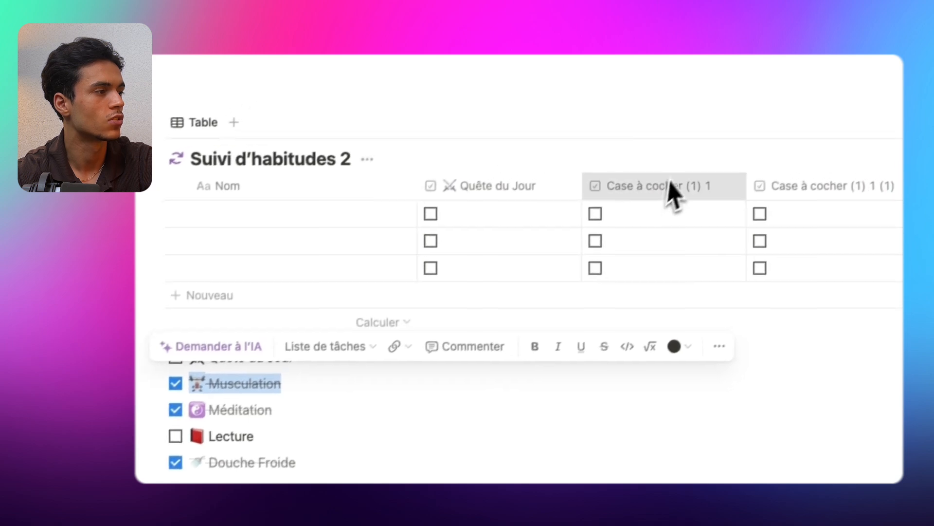
pyautogui.click(660, 204)
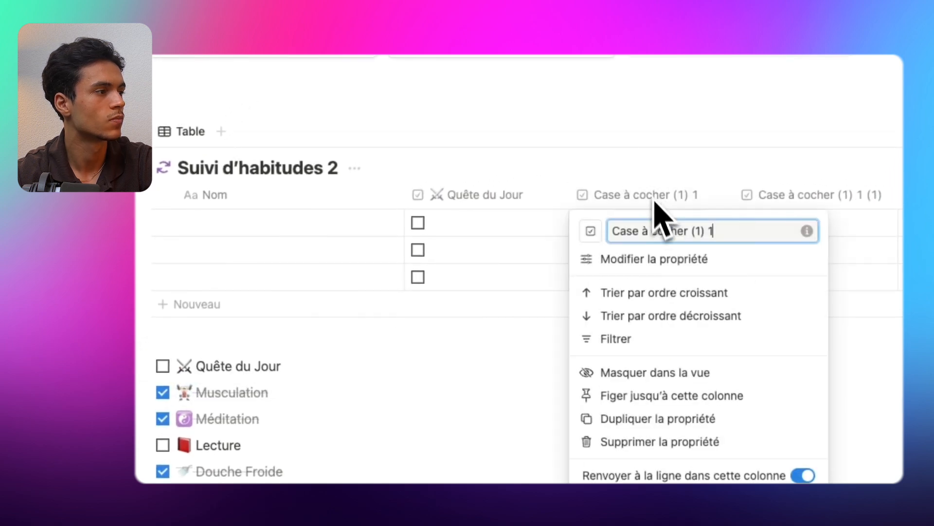
pyautogui.press('Return')
# Step: Rename the third checkbox property to Méditation, copying the name and emoji from the to-do list
pyautogui.doubleClick(234, 419)
pyautogui.hotkey('ctrl', 'c')
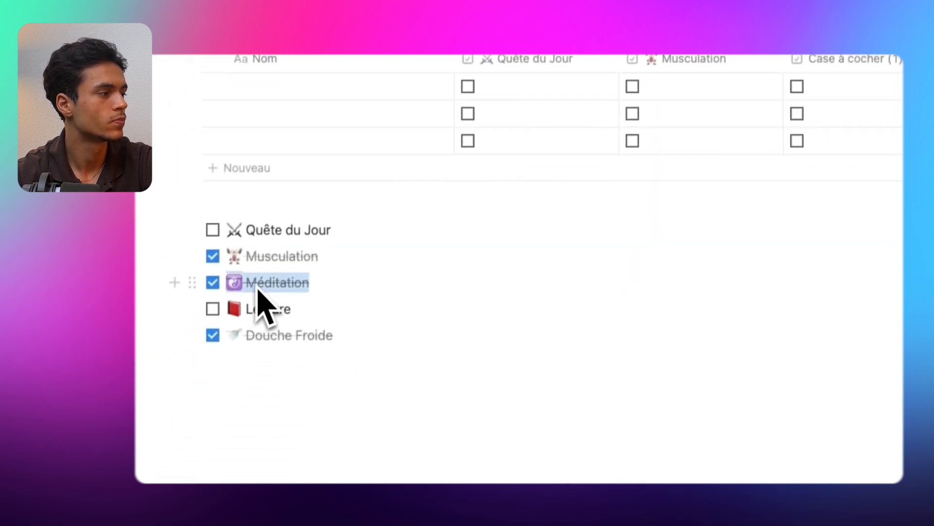
pyautogui.click(691, 134)
pyautogui.hotkey('ctrl', 'v')
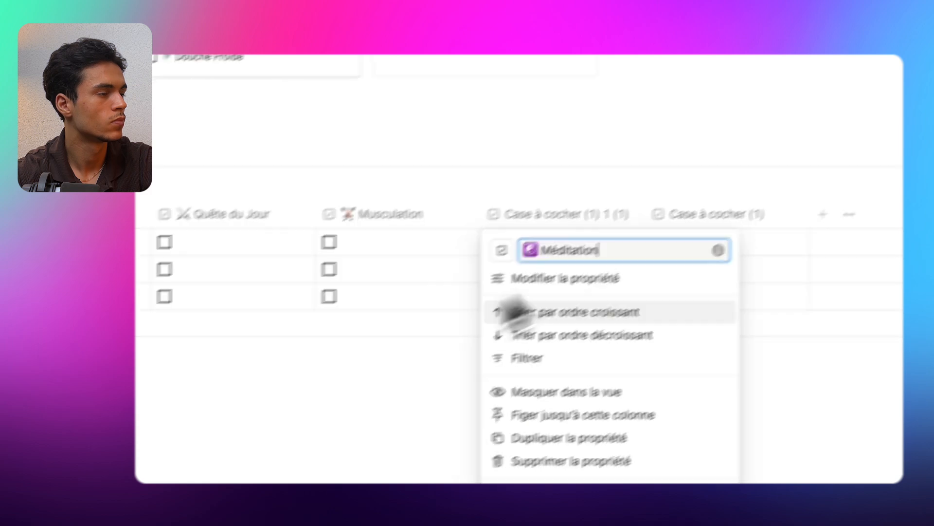
pyautogui.press('Return')
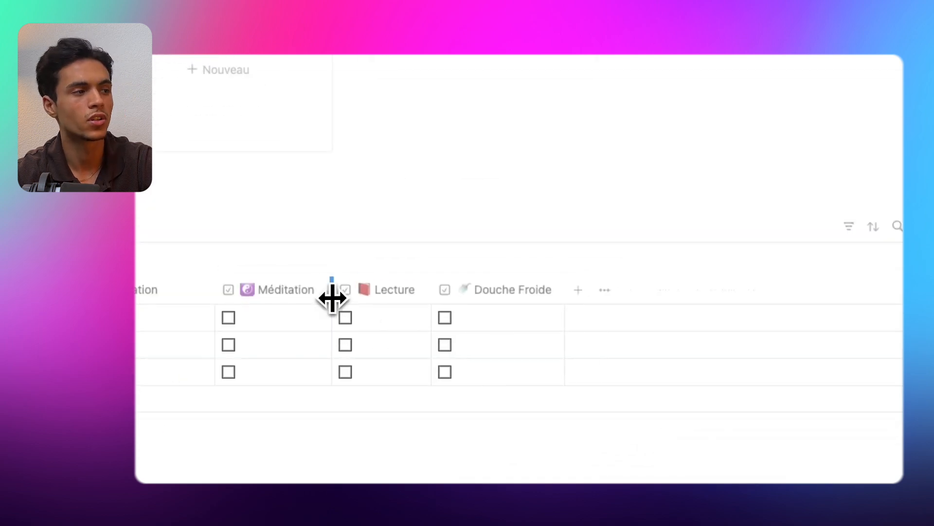
# Step: Narrow the Méditation, Musculation and Quête du Jour columns to fit their names
pyautogui.click(243, 290)
pyautogui.press('Escape')
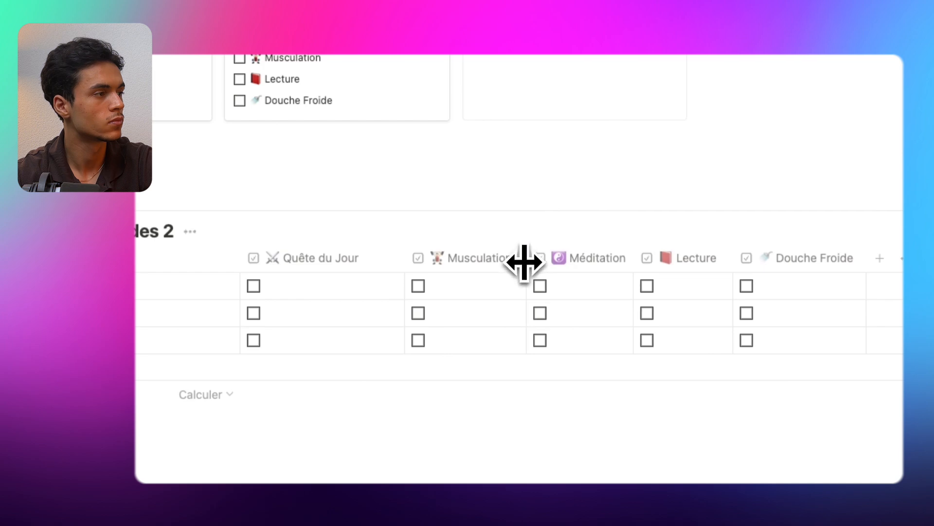
pyautogui.moveTo(404, 267); pyautogui.dragTo(375, 261)
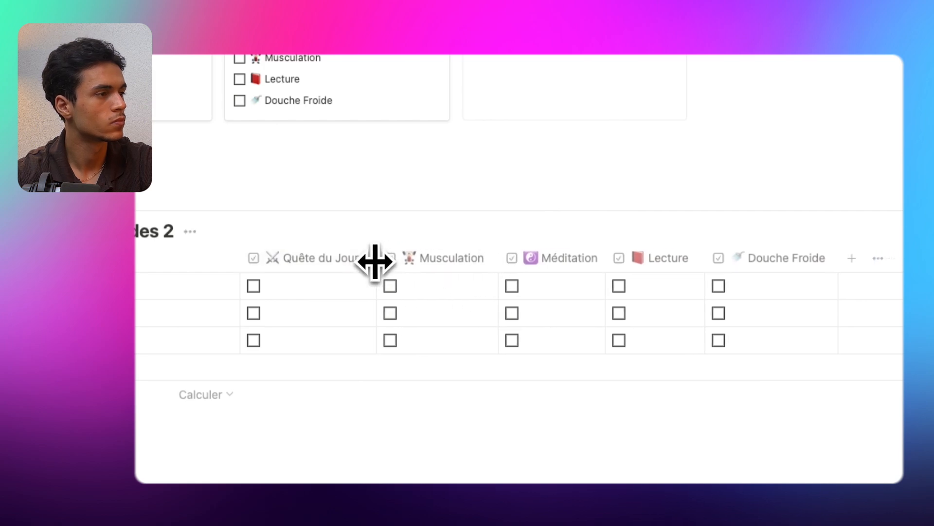
# Step: Add a Date property to the table and move its column directly after Nom
pyautogui.click(849, 258)
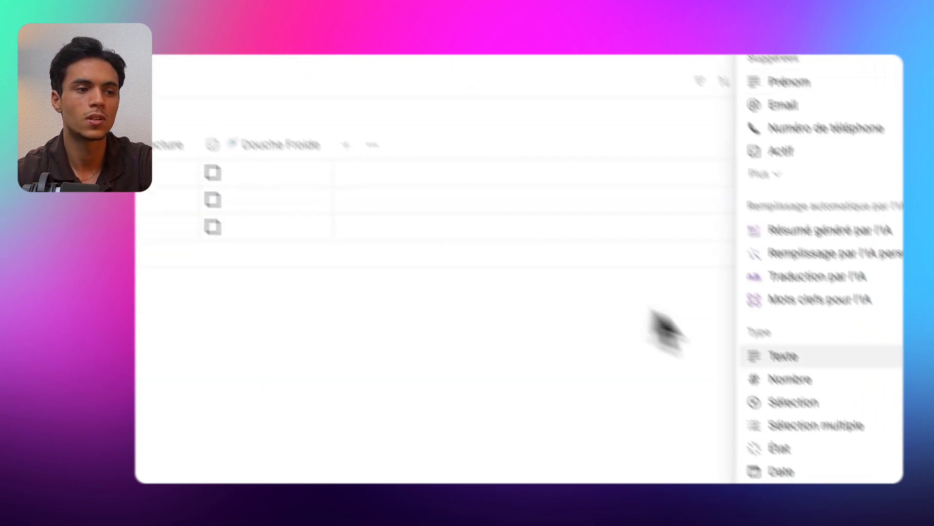
pyautogui.scroll(-1, 752, 350)
pyautogui.click(742, 387)
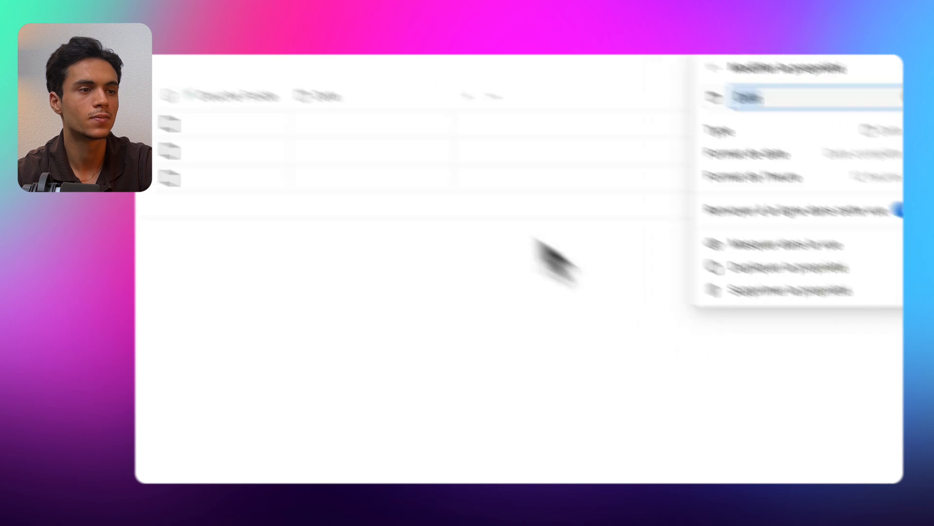
pyautogui.moveTo(634, 211); pyautogui.dragTo(413, 262)
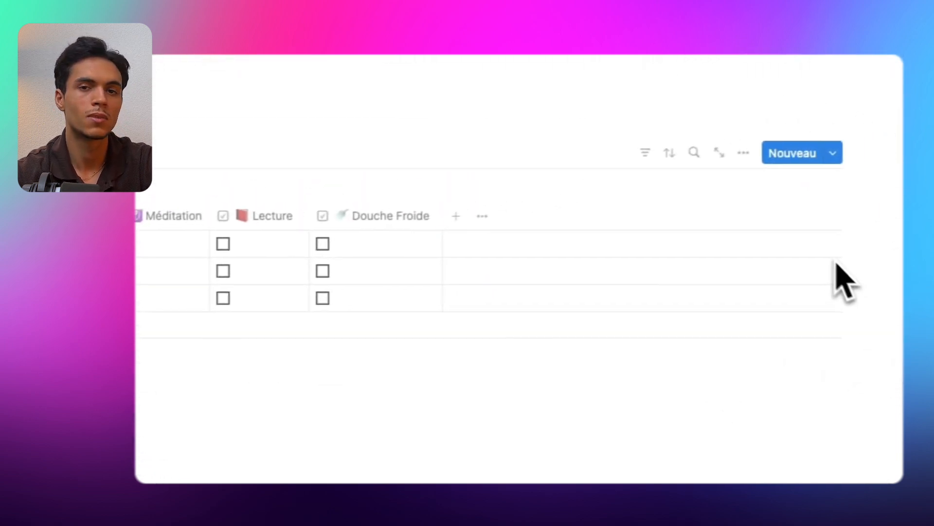
pyautogui.click(818, 157)
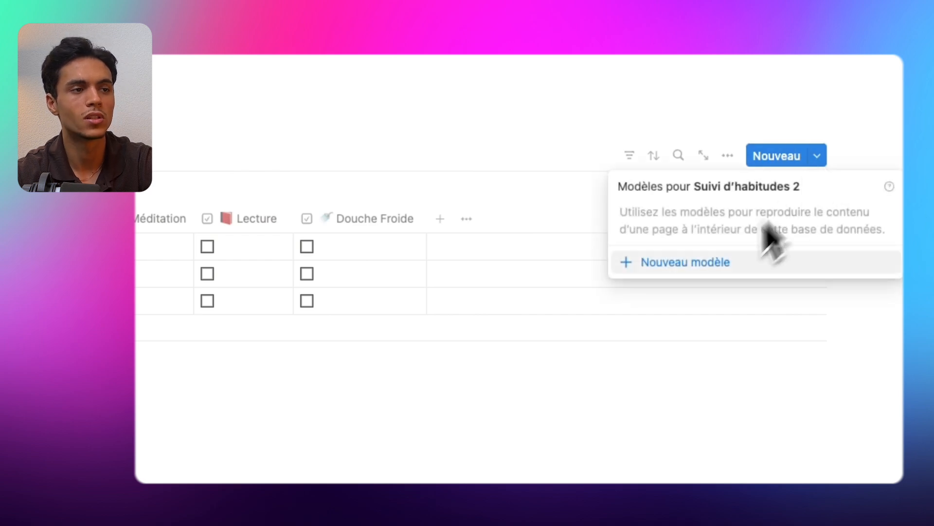
pyautogui.click(707, 274)
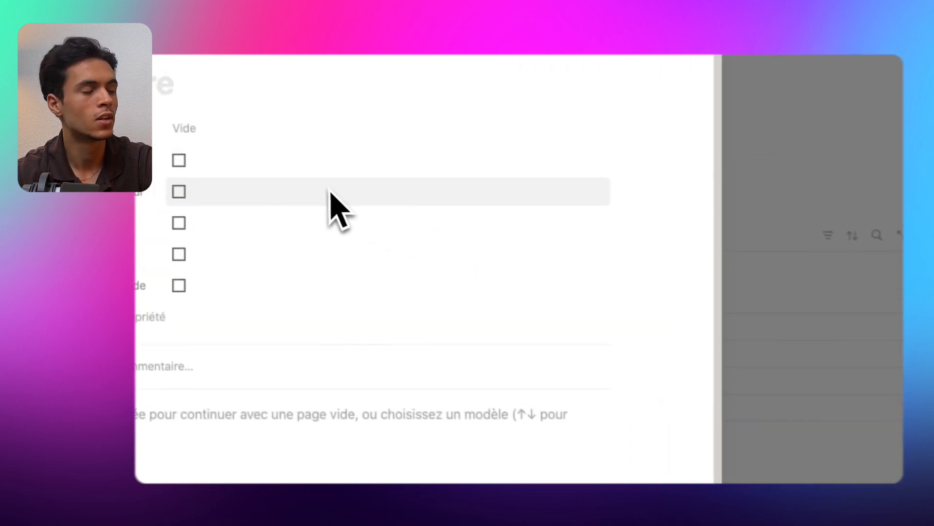
pyautogui.write('@')
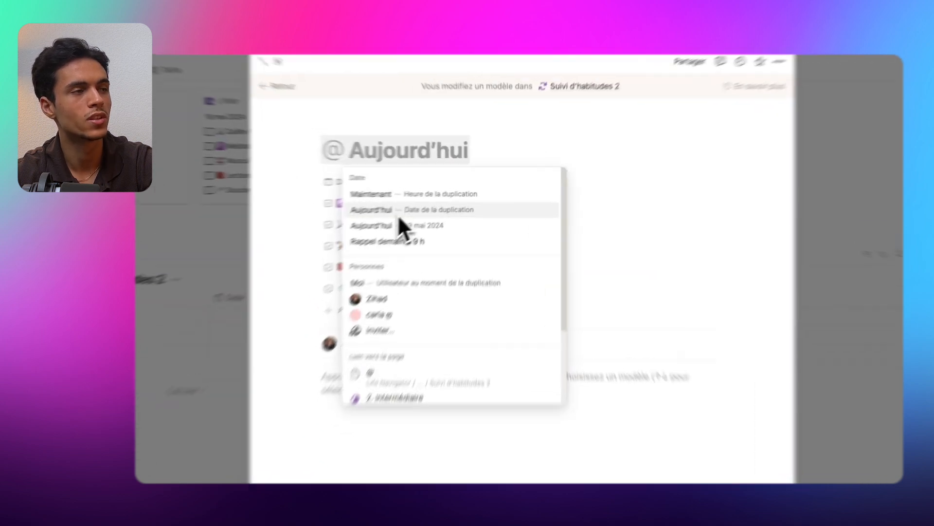
pyautogui.click(398, 212)
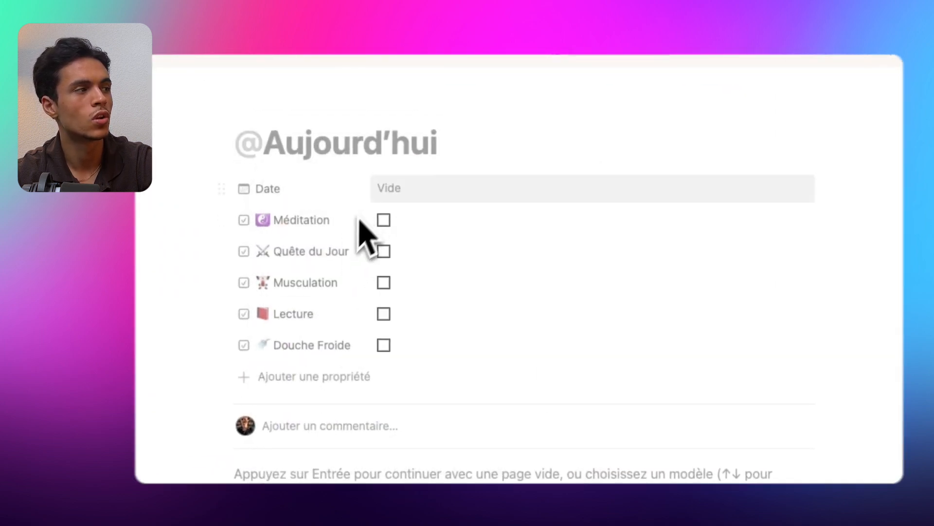
# Step: Set the template's Date property to "Aujourd'hui – Date de la duplication" and close the template
pyautogui.click(389, 197)
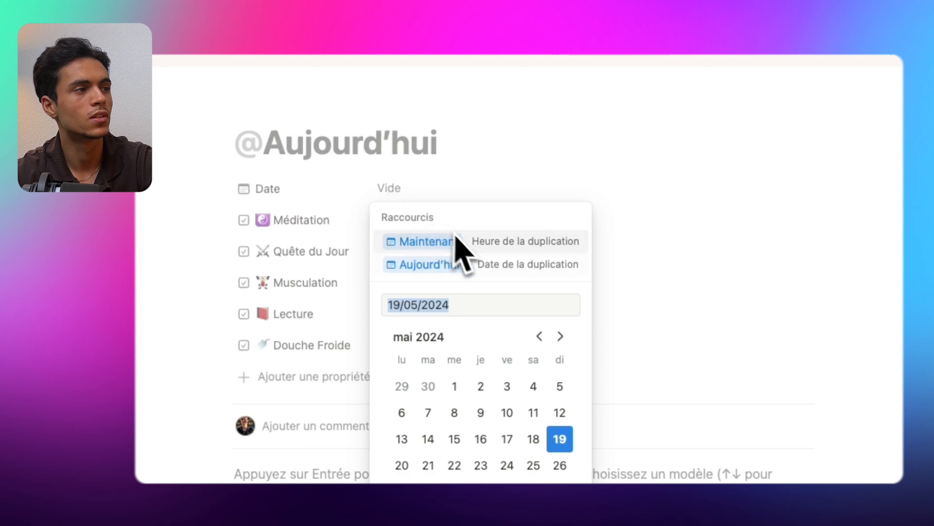
pyautogui.click(497, 271)
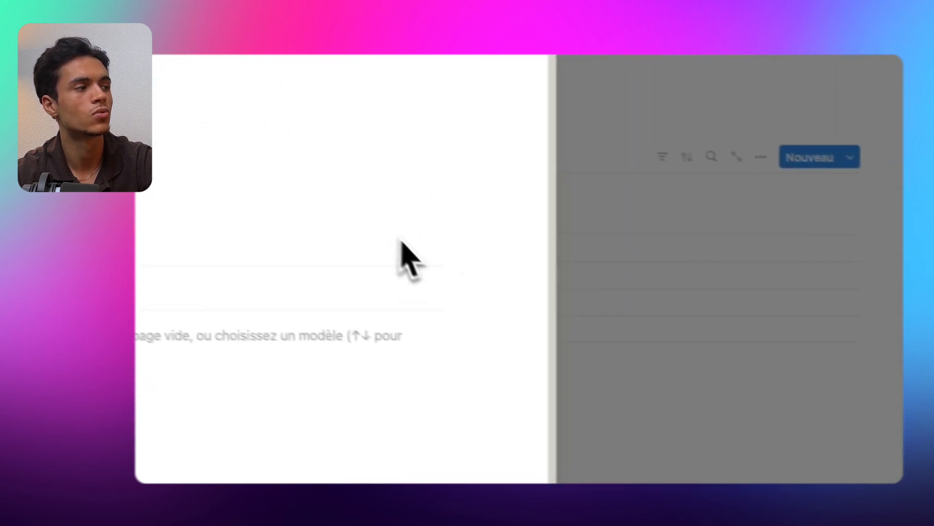
pyautogui.click(612, 330)
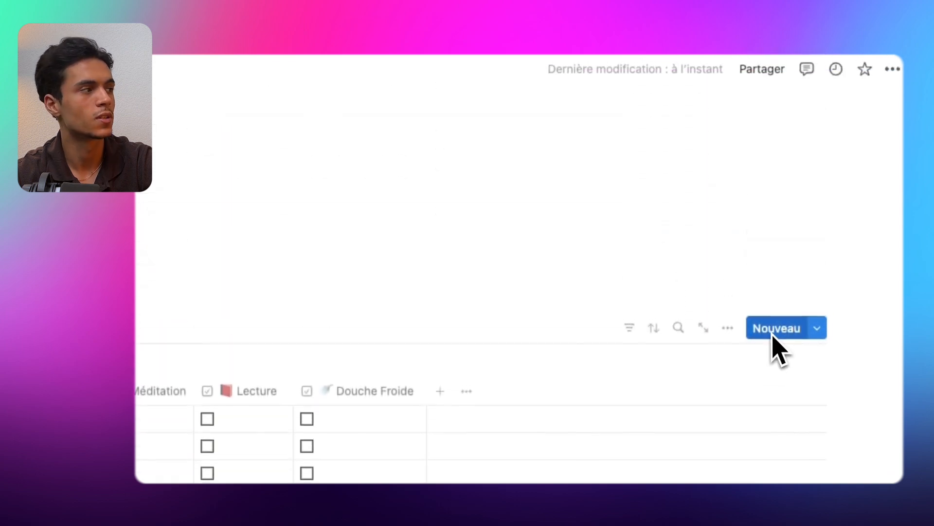
# Step: Add a new untitled entry to "Suivi d'habitudes 2" and close its page
pyautogui.click(775, 329)
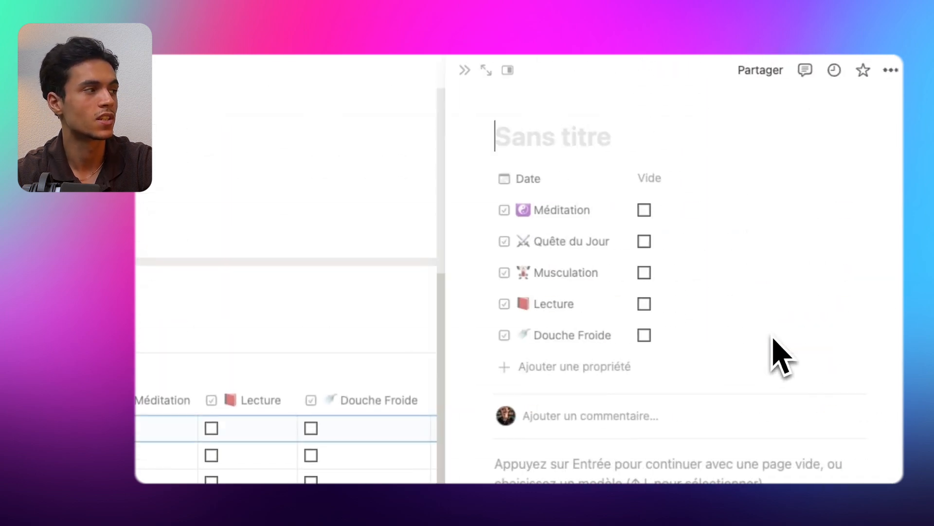
pyautogui.click(643, 420)
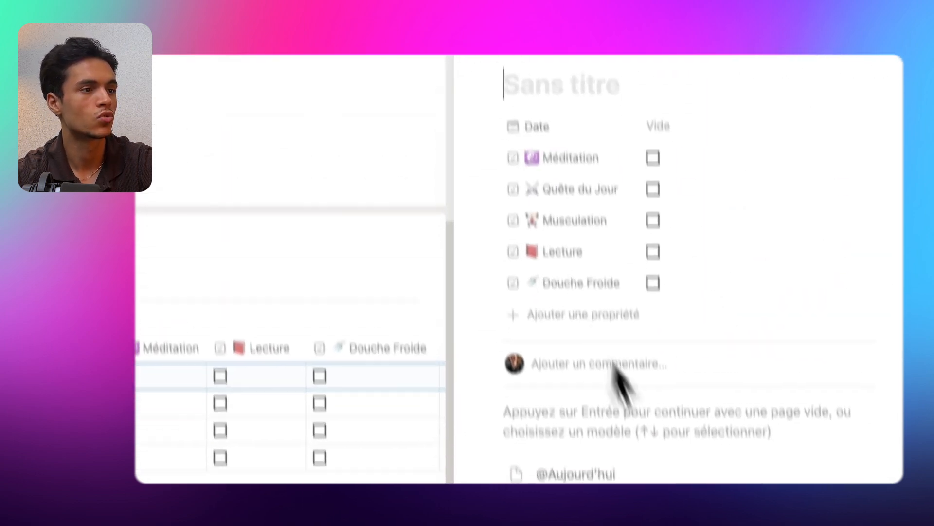
pyautogui.click(477, 76)
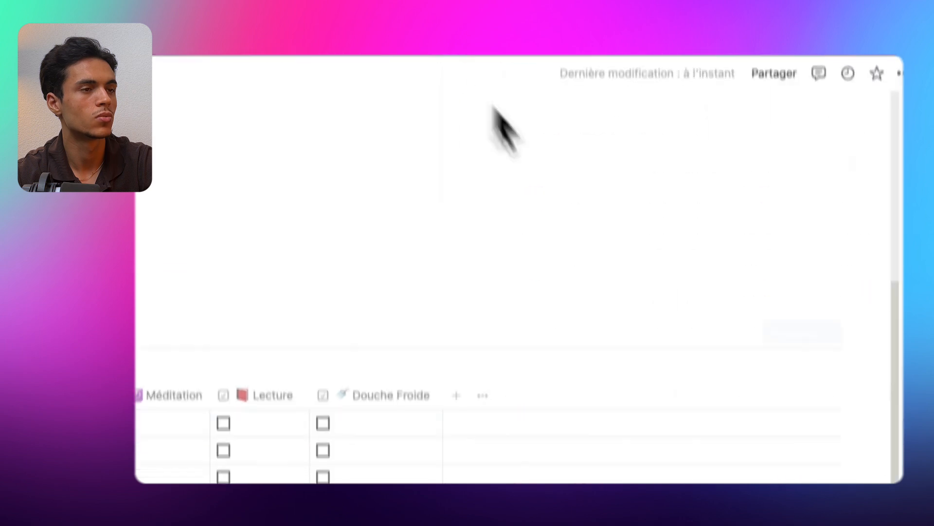
pyautogui.click(818, 212)
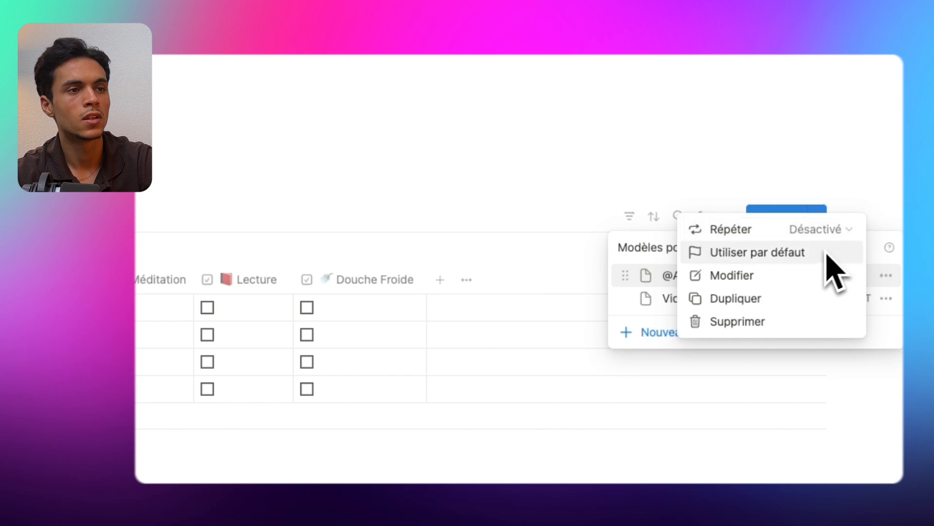
pyautogui.click(819, 254)
pyautogui.click(185, 373)
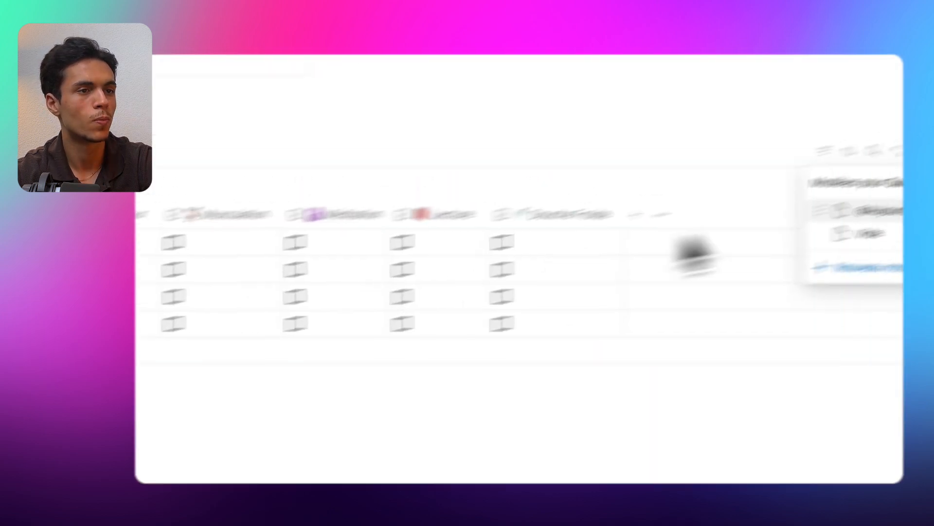
pyautogui.click(887, 284)
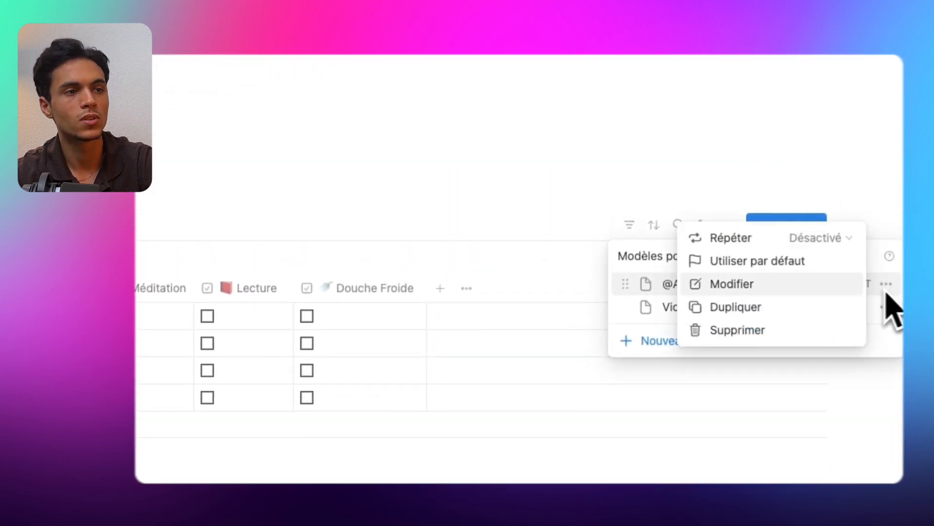
pyautogui.click(810, 243)
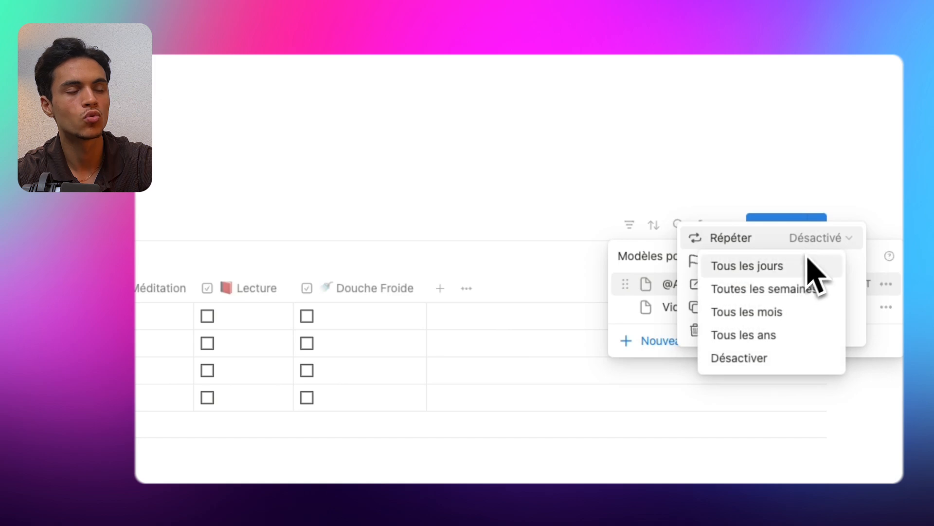
pyautogui.click(808, 272)
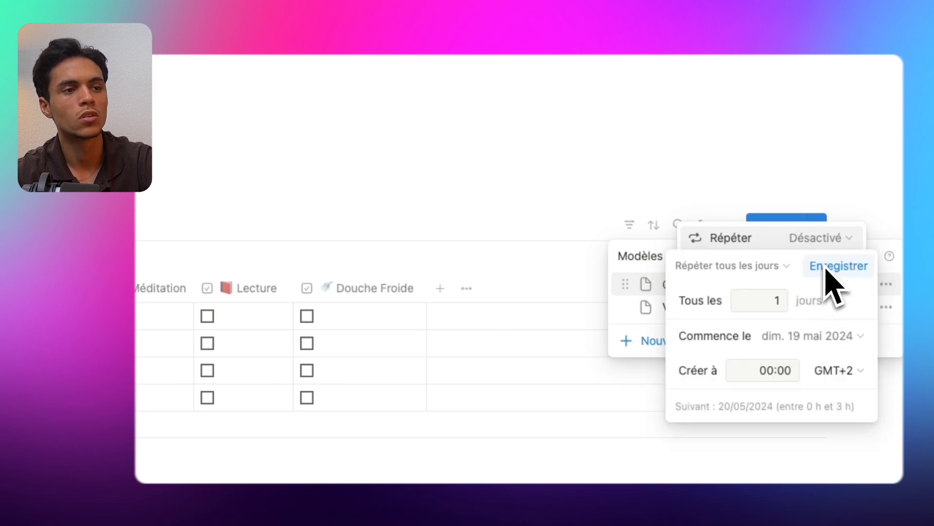
pyautogui.click(827, 269)
pyautogui.press('Escape')
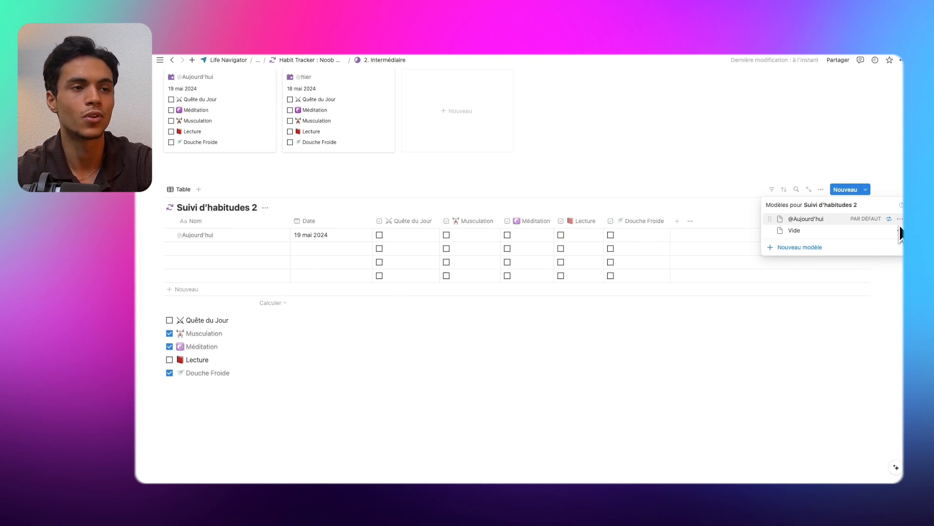
pyautogui.click(901, 219)
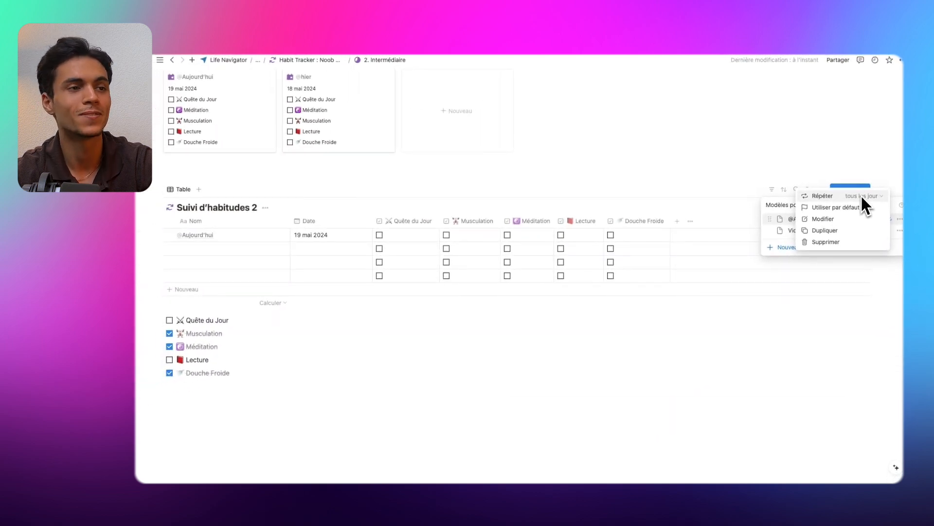
# Step: Hide the "Suivi d'habitudes 2" database title and narrow its Date and Nom columns
pyautogui.click(266, 208)
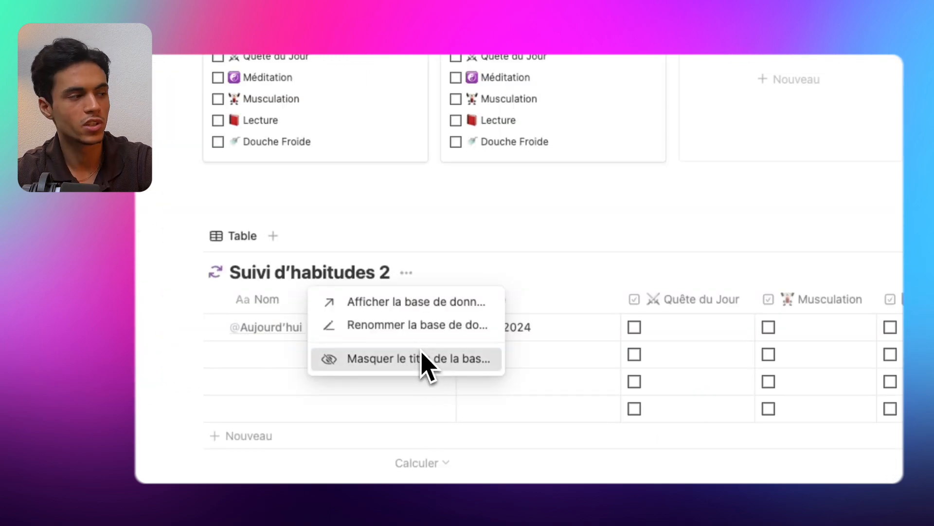
pyautogui.click(422, 359)
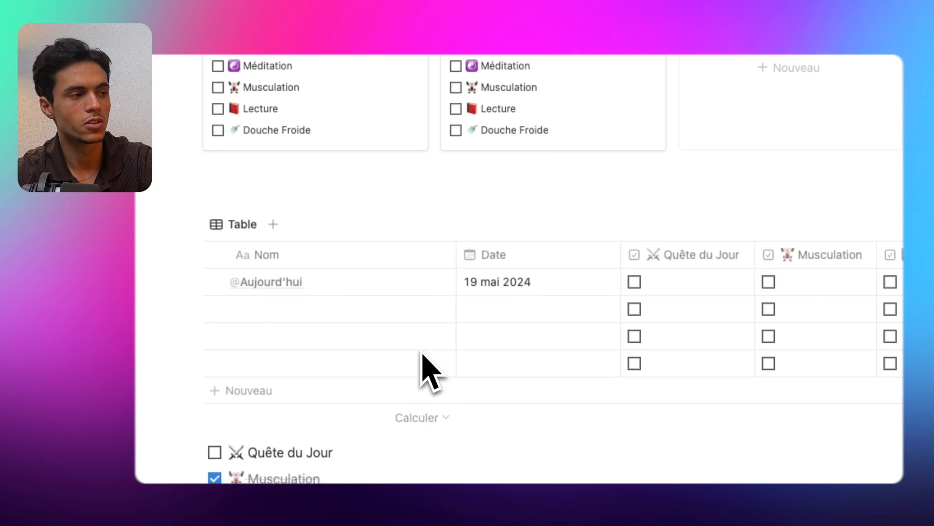
pyautogui.scroll(-4, 438, 340)
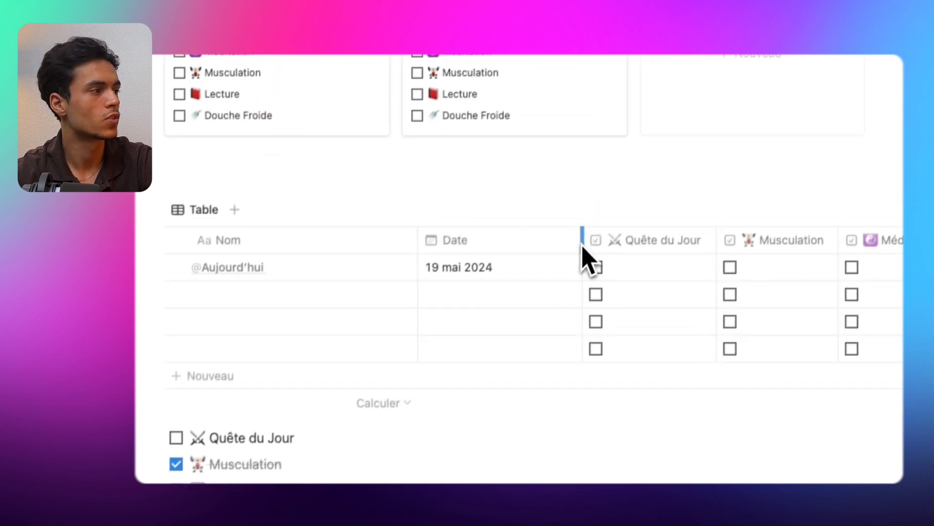
pyautogui.moveTo(582, 246); pyautogui.dragTo(514, 242)
pyautogui.moveTo(414, 260); pyautogui.dragTo(350, 277)
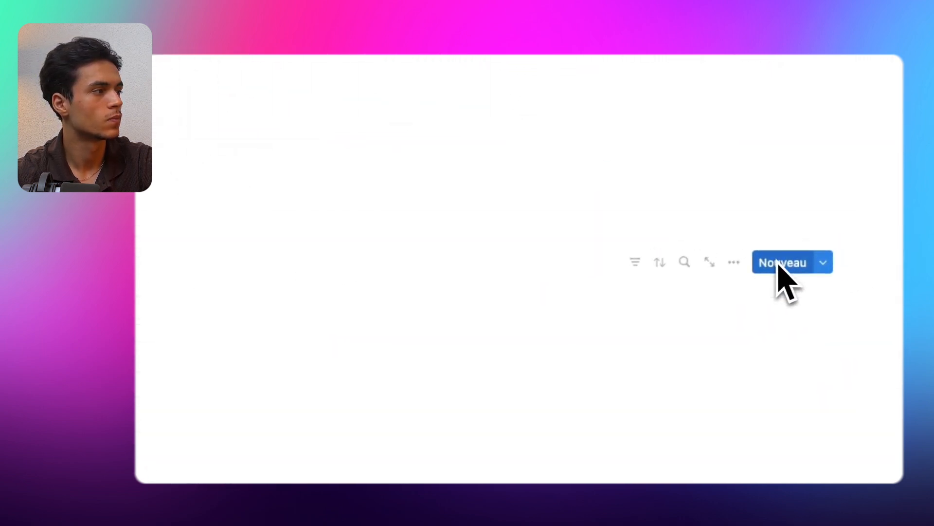
pyautogui.click(777, 261)
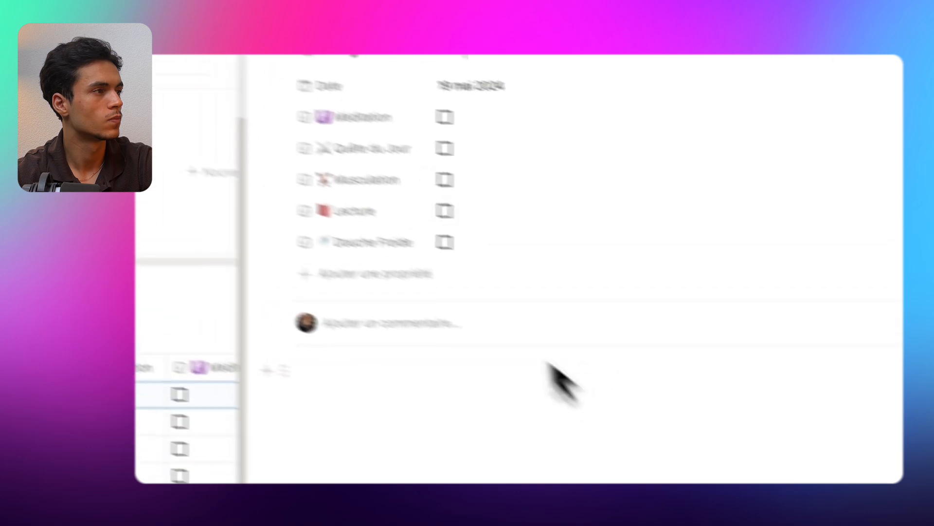
pyautogui.click(396, 360)
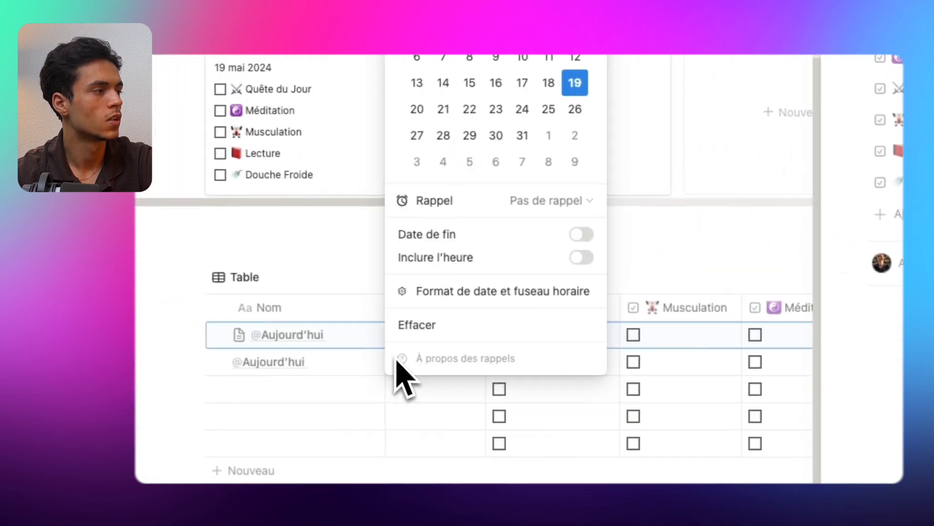
pyautogui.click(548, 83)
pyautogui.click(311, 377)
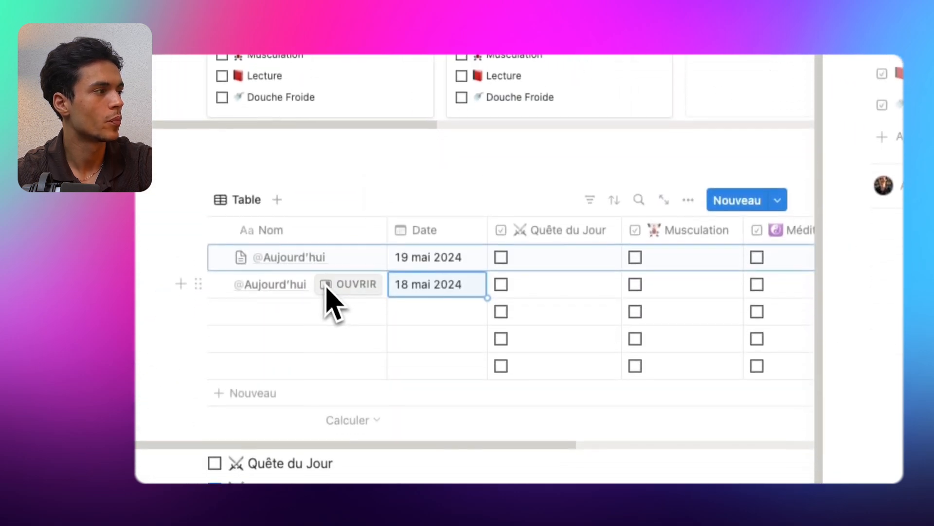
pyautogui.click(327, 288)
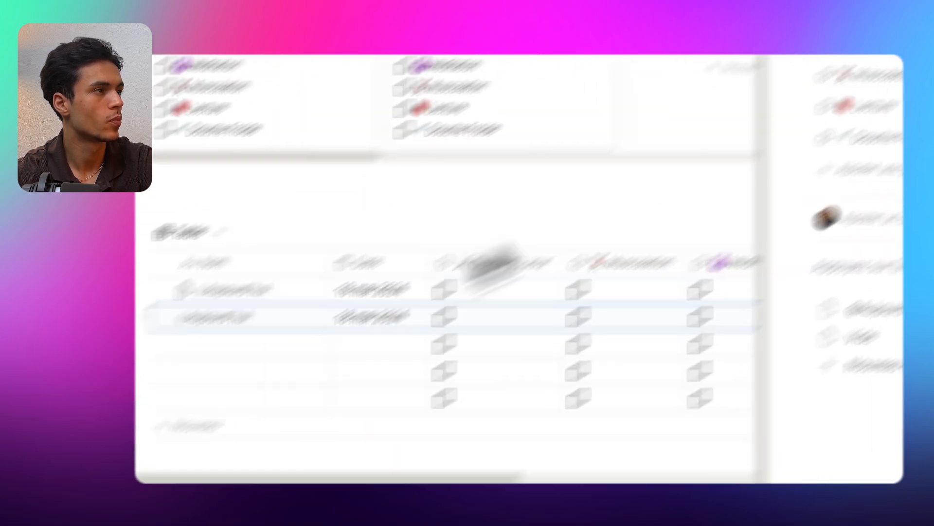
pyautogui.click(614, 145)
pyautogui.click(642, 302)
pyautogui.click(389, 411)
pyautogui.click(472, 65)
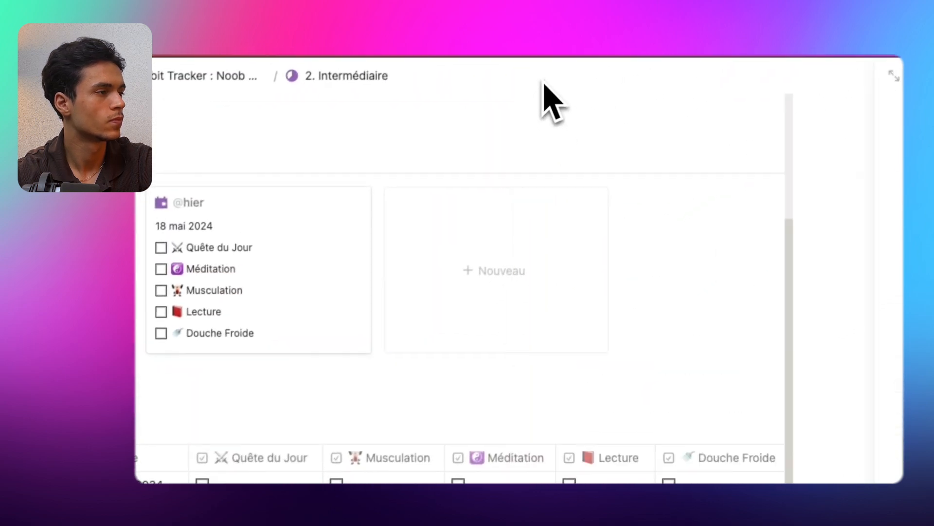
pyautogui.click(204, 482)
pyautogui.click(337, 482)
pyautogui.click(337, 283)
pyautogui.click(593, 282)
pyautogui.click(704, 282)
pyautogui.click(804, 255)
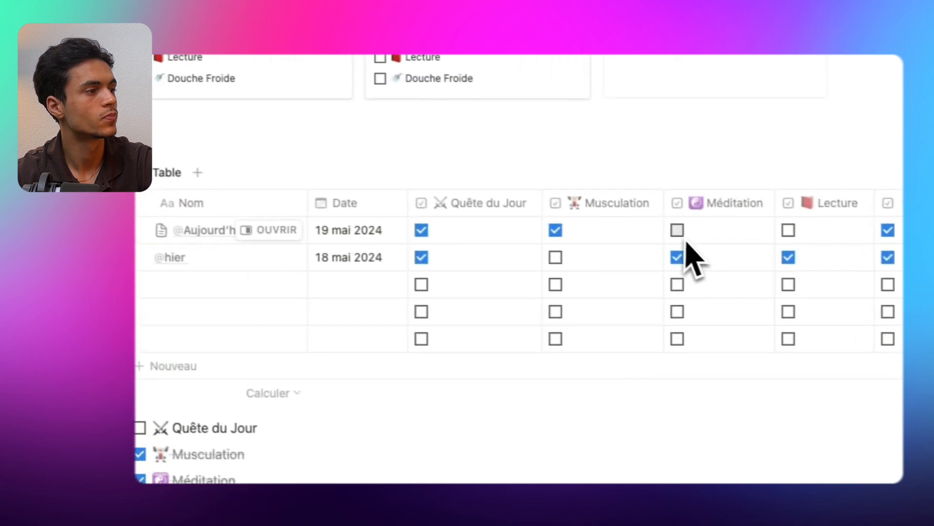
pyautogui.click(447, 179)
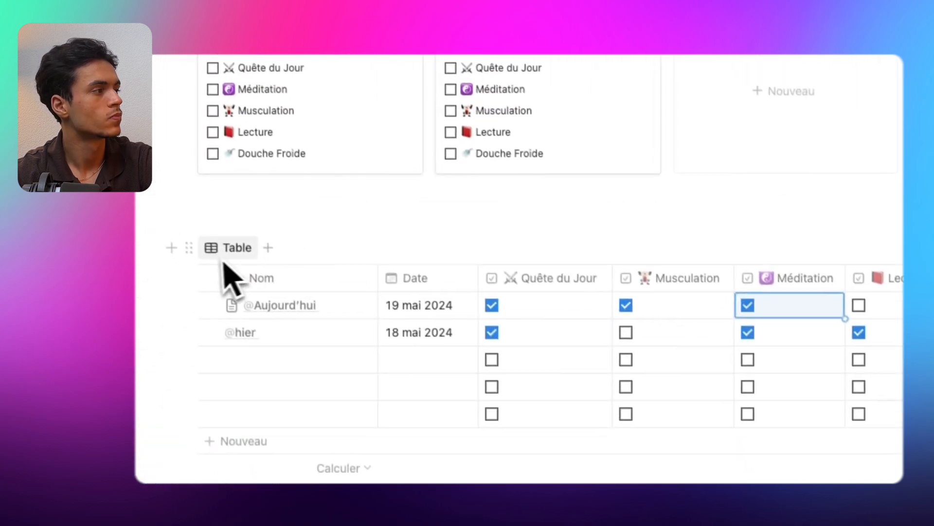
# Step: Duplicate the Table view and give the copy a Galerie layout with the card preview set to Aucun
pyautogui.click(230, 249)
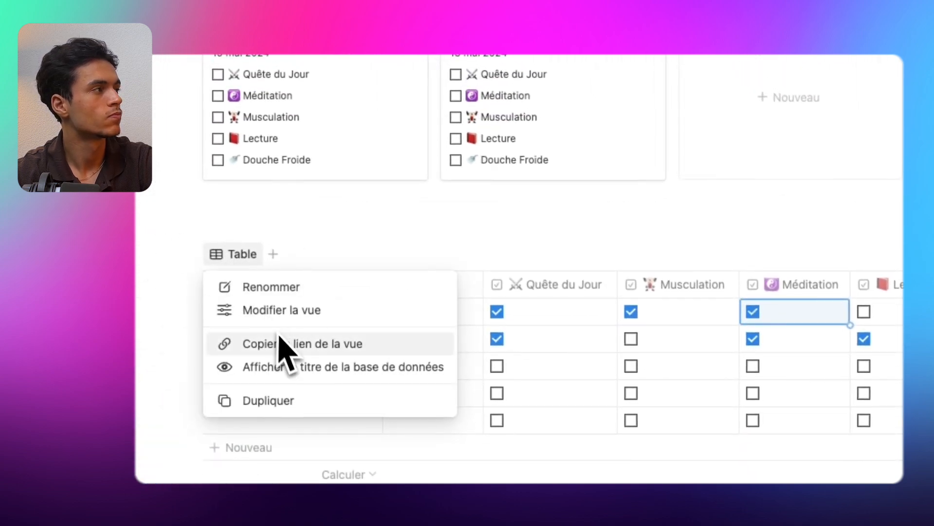
pyautogui.scroll(2, 311, 272)
pyautogui.scroll(-5, 341, 292)
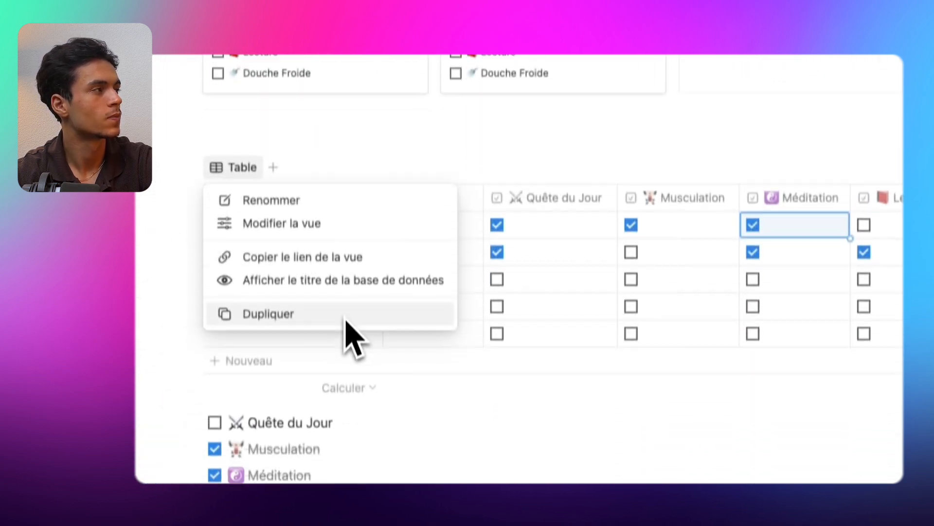
pyautogui.click(344, 302)
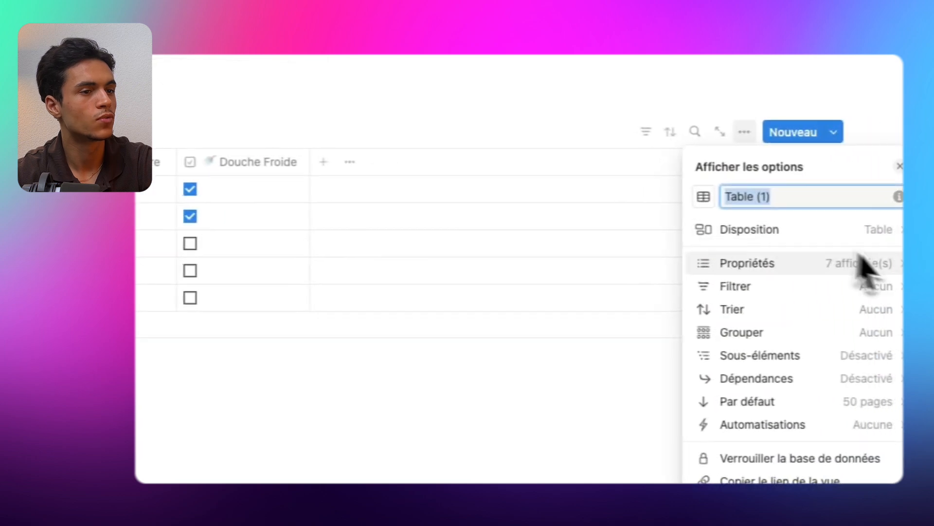
pyautogui.click(875, 242)
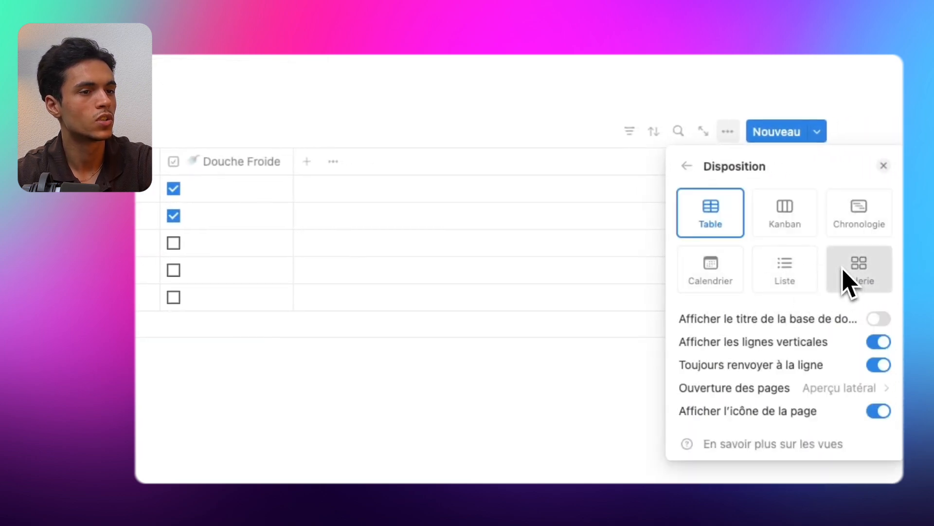
pyautogui.click(849, 284)
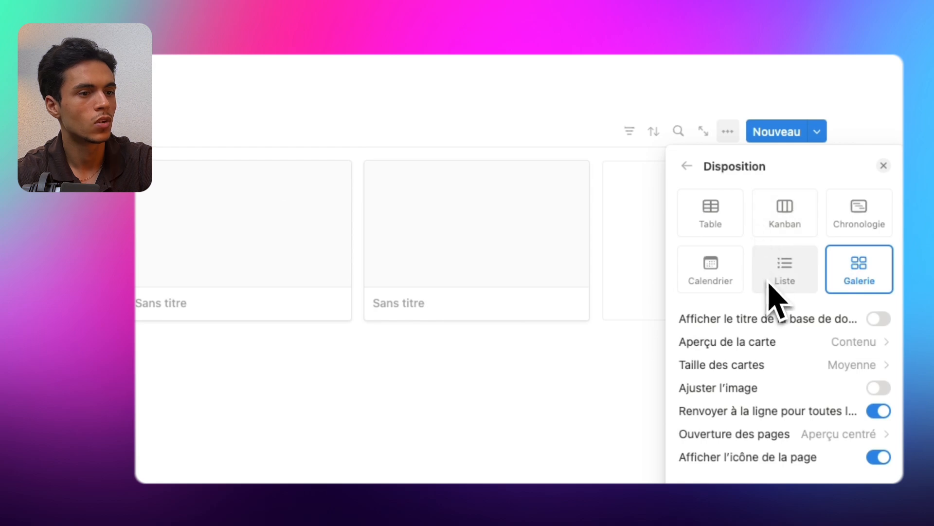
pyautogui.click(820, 343)
pyautogui.click(817, 371)
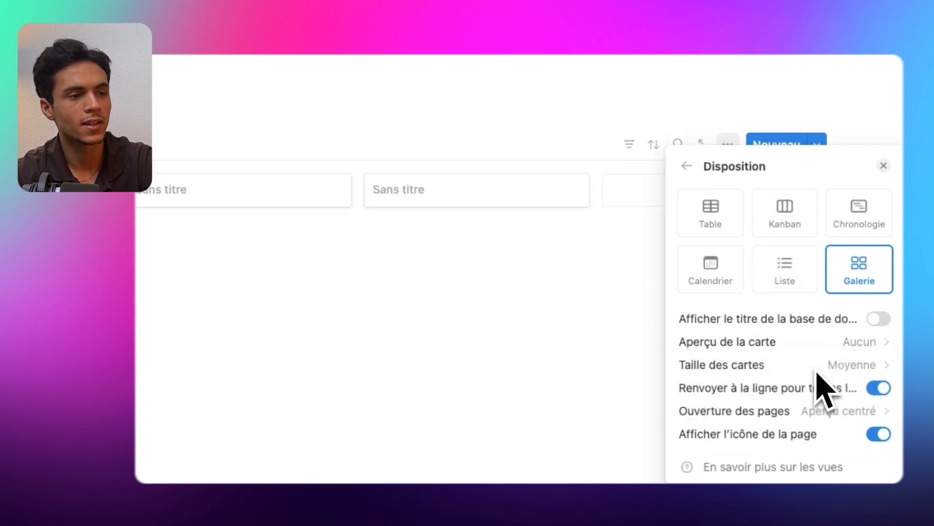
# Step: Show the Date, Méditation, Quête du Jour, Musculation, Lecture and Douche Froide properties on the gallery cards
pyautogui.click(692, 170)
pyautogui.click(795, 262)
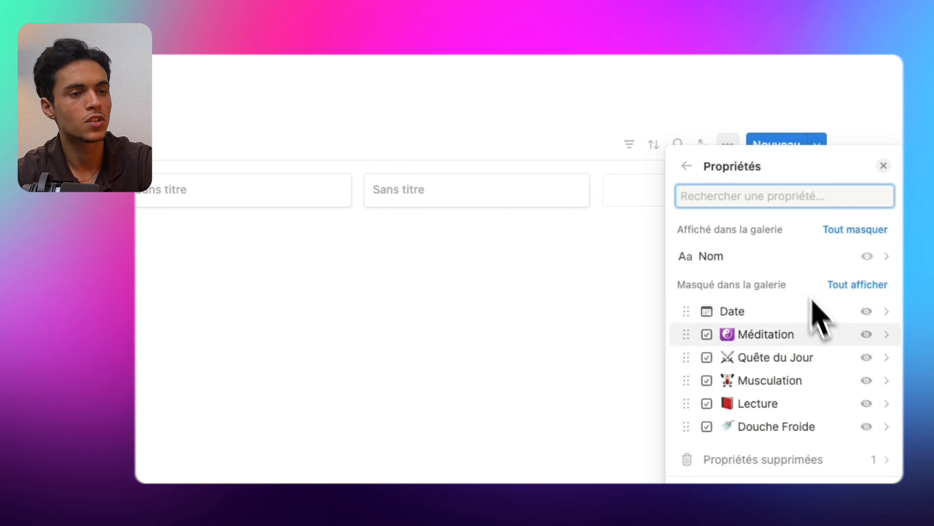
pyautogui.click(867, 312)
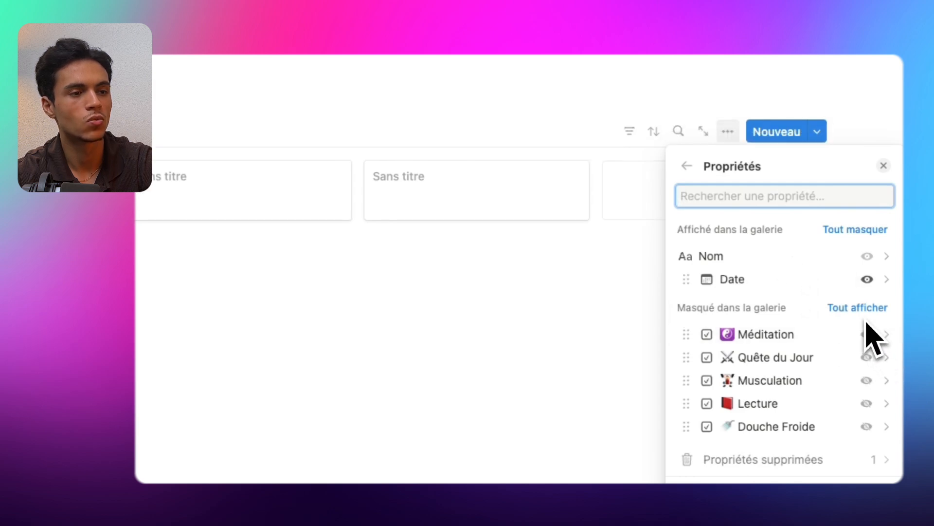
pyautogui.click(867, 335)
pyautogui.click(868, 357)
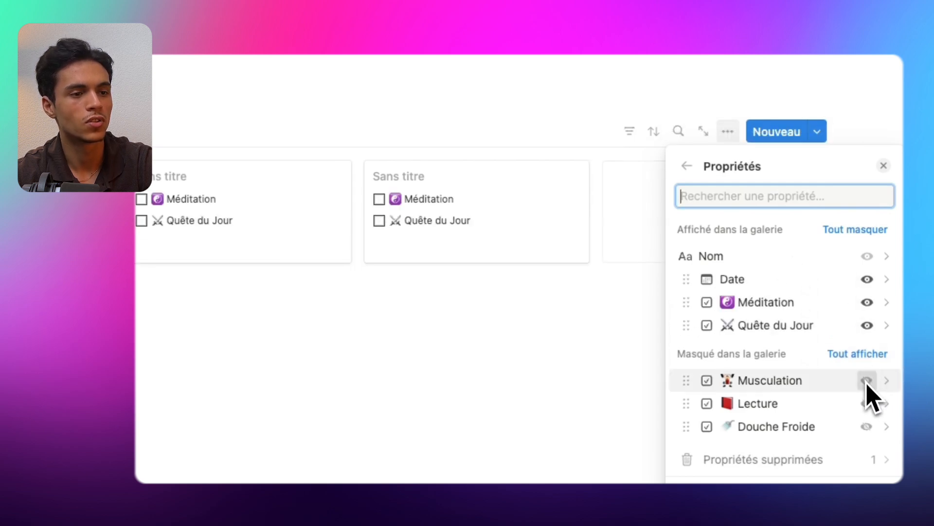
pyautogui.click(867, 380)
pyautogui.click(867, 403)
pyautogui.click(867, 426)
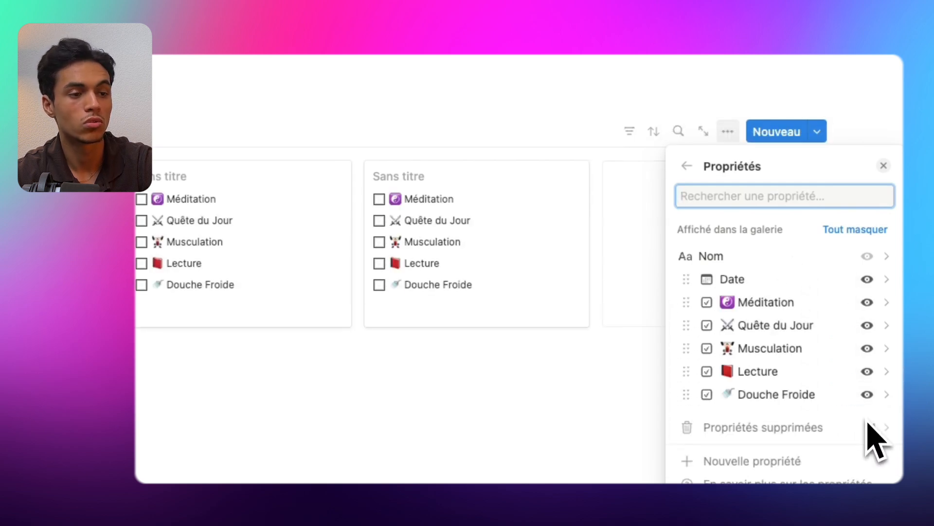
pyautogui.click(684, 166)
# Step: Delete the untitled entries from the gallery and the leftover habit checklist below the database
pyautogui.click(372, 428)
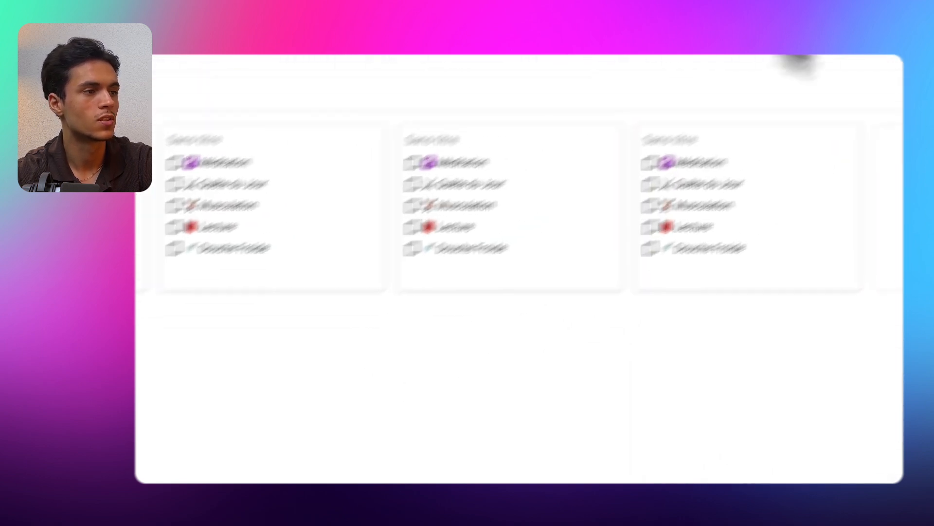
pyautogui.rightClick(492, 344)
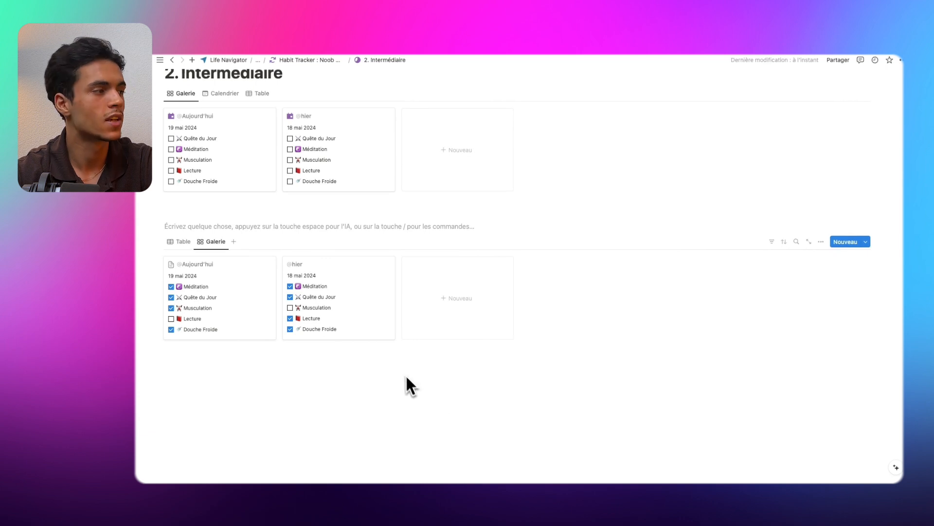
pyautogui.click(290, 296)
pyautogui.click(290, 308)
pyautogui.click(290, 297)
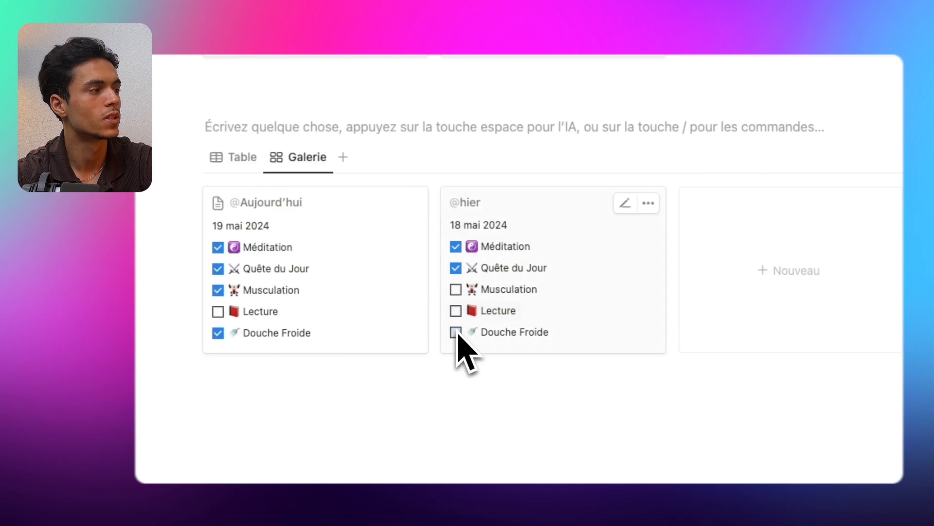
# Step: Return to the Table view and give the Quête du Jour property a sword icon
pyautogui.click(233, 156)
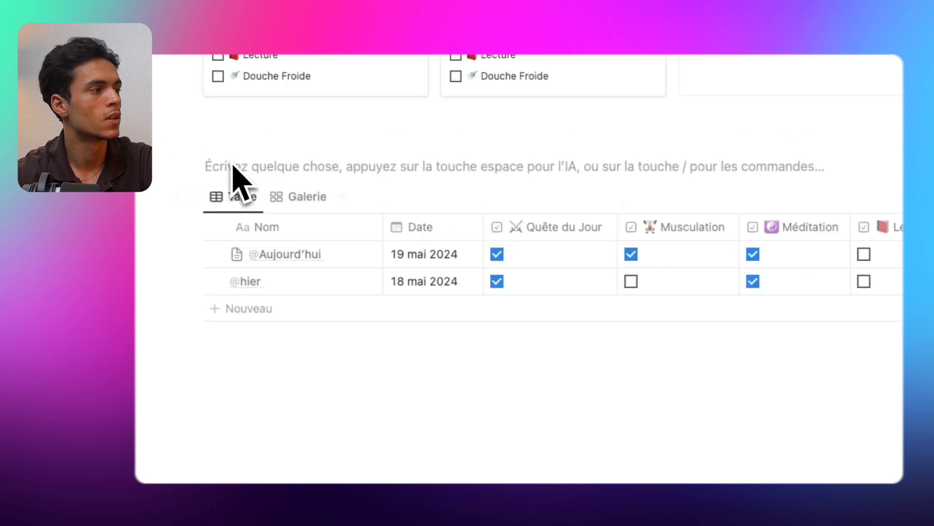
pyautogui.click(567, 237)
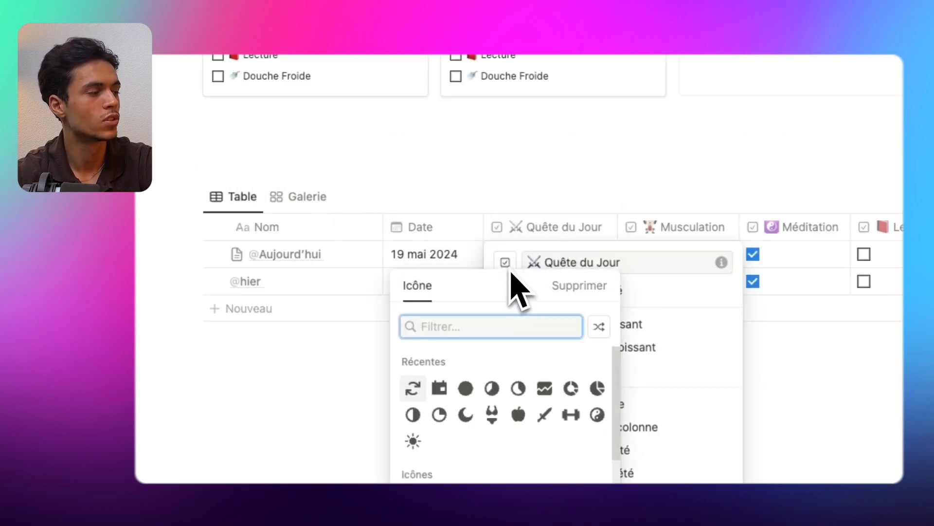
pyautogui.write('épée')
pyautogui.press('Return')
# Step: Replace the Musculation property's icon with a dumbbell
pyautogui.click(693, 227)
pyautogui.click(529, 238)
pyautogui.write('halt')
pyautogui.press('BackSpace')
pyautogui.press('BackSpace')
pyautogui.press('BackSpace')
pyautogui.press('BackSpace')
pyautogui.click(416, 371)
# Step: Give the Méditation property a yin-yang icon and the Lecture property a book icon
pyautogui.click(468, 276)
pyautogui.click(444, 294)
pyautogui.write('yin')
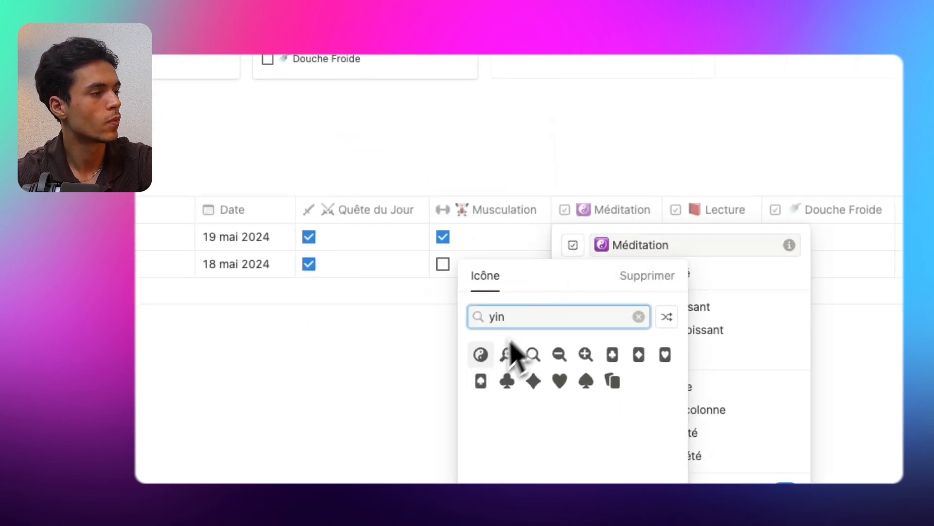
pyautogui.click(397, 346)
pyautogui.click(521, 276)
pyautogui.click(501, 294)
pyautogui.write('book')
pyautogui.click(339, 331)
# Step: Search the icons for a shower and apply the shower icon to the Douche Froide property
pyautogui.click(523, 201)
pyautogui.click(532, 228)
pyautogui.write('show')
pyautogui.click(438, 329)
# Step: Narrow the habit checkbox columns in the Table view to the width of their icons
pyautogui.click(644, 194)
pyautogui.moveTo(642, 194); pyautogui.dragTo(548, 196)
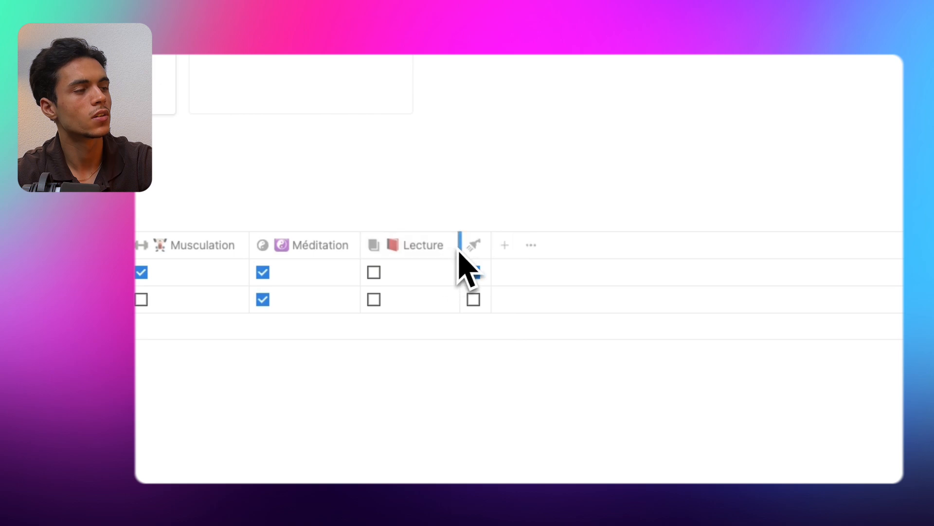
pyautogui.moveTo(361, 247); pyautogui.dragTo(154, 247)
pyautogui.moveTo(534, 280); pyautogui.dragTo(423, 298)
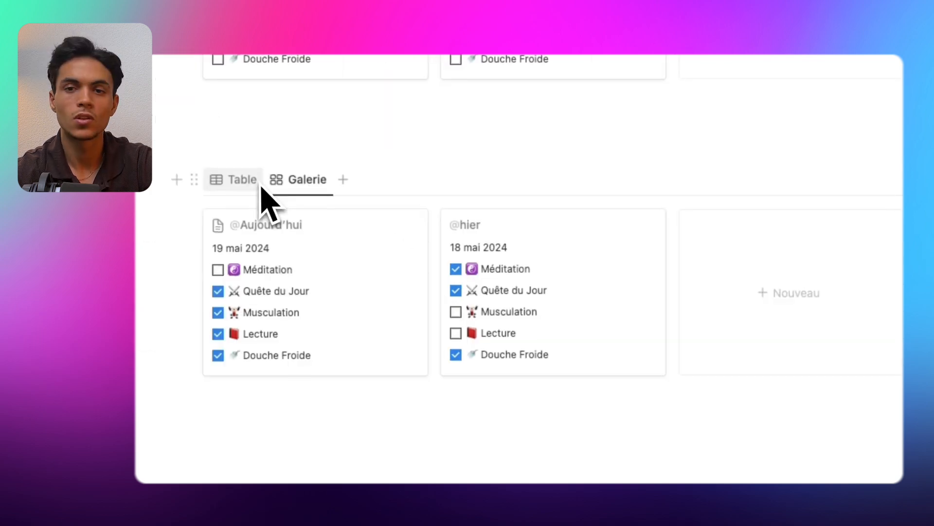
# Step: Duplicate the Galerie view of the Suivi d'habitudes 2 database
pyautogui.click(258, 187)
pyautogui.click(318, 179)
pyautogui.click(317, 181)
pyautogui.click(318, 323)
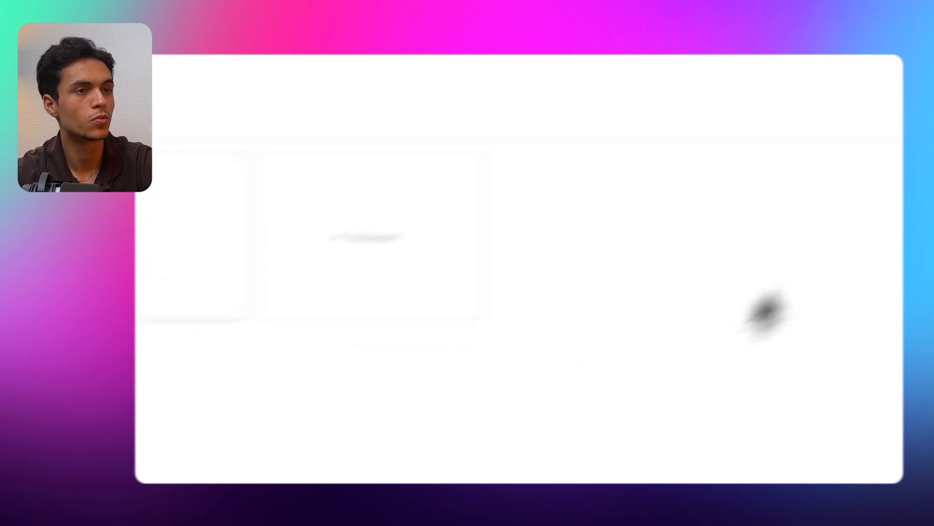
# Step: Change the duplicated view's layout to Calendrier with a weekly display (Hebdomadaire)
pyautogui.click(789, 161)
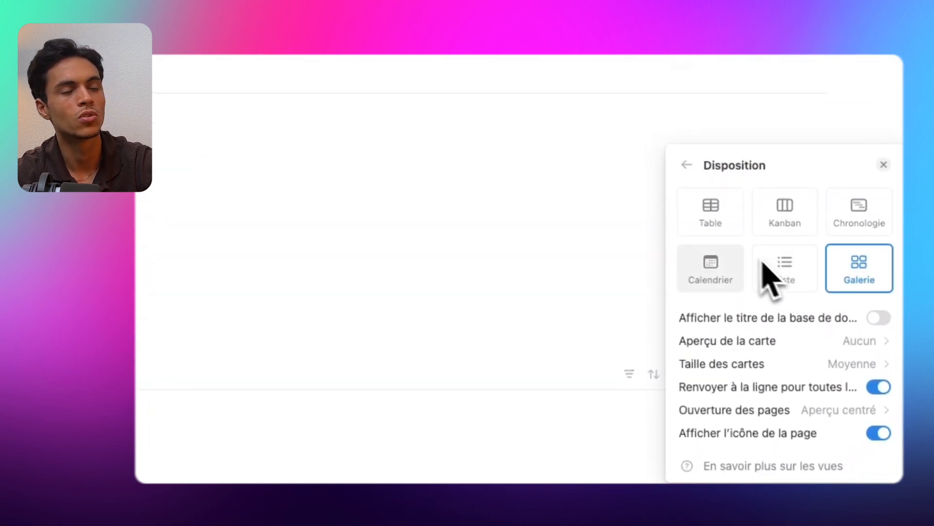
pyautogui.click(727, 280)
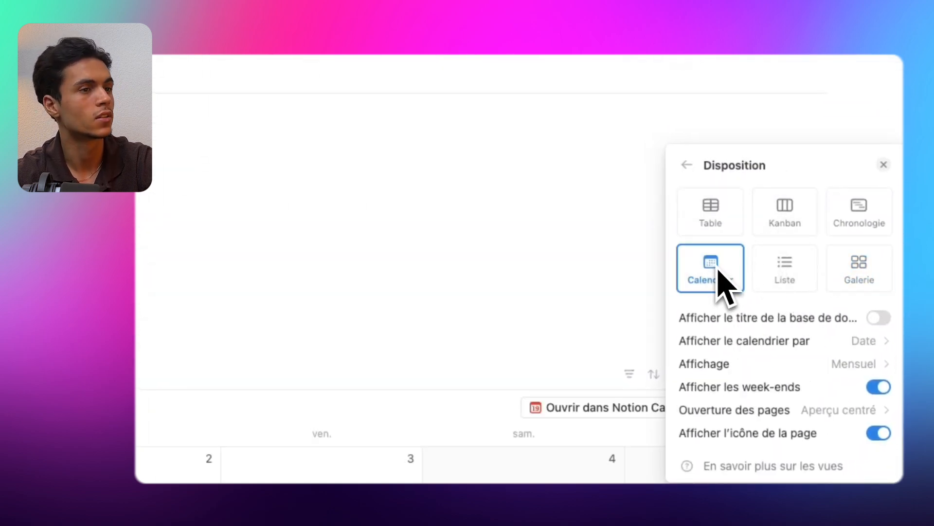
pyautogui.click(797, 365)
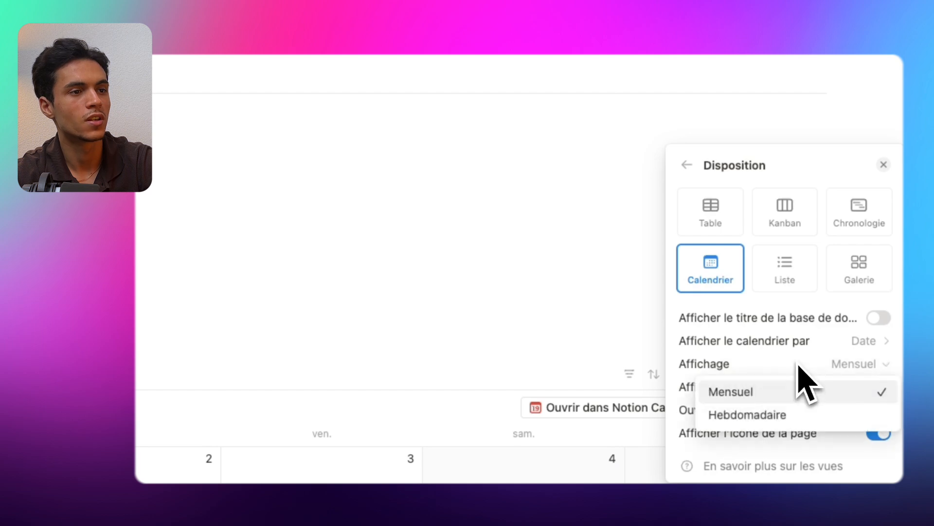
pyautogui.click(783, 419)
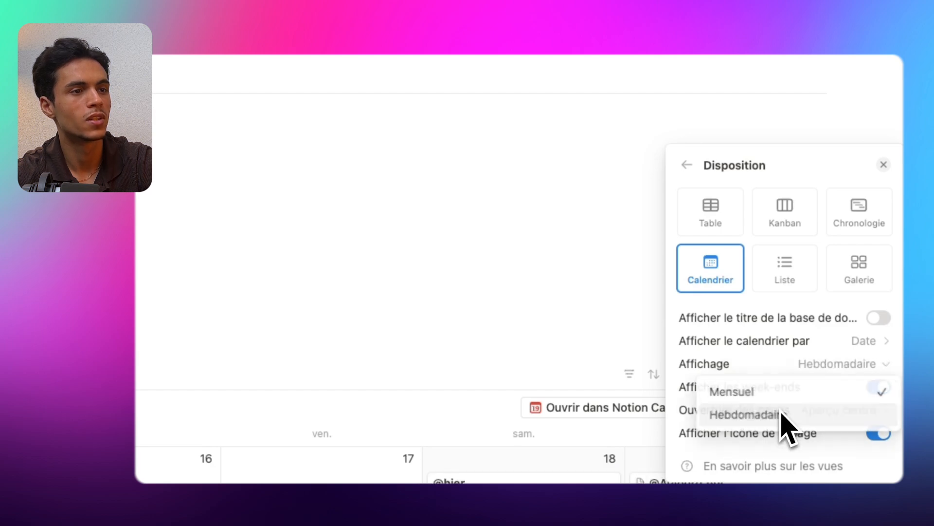
# Step: Show the Méditation, Quête du Jour, Musculation, Lecture and Douche Froide properties in the calendar, leaving Date hidden
pyautogui.click(687, 164)
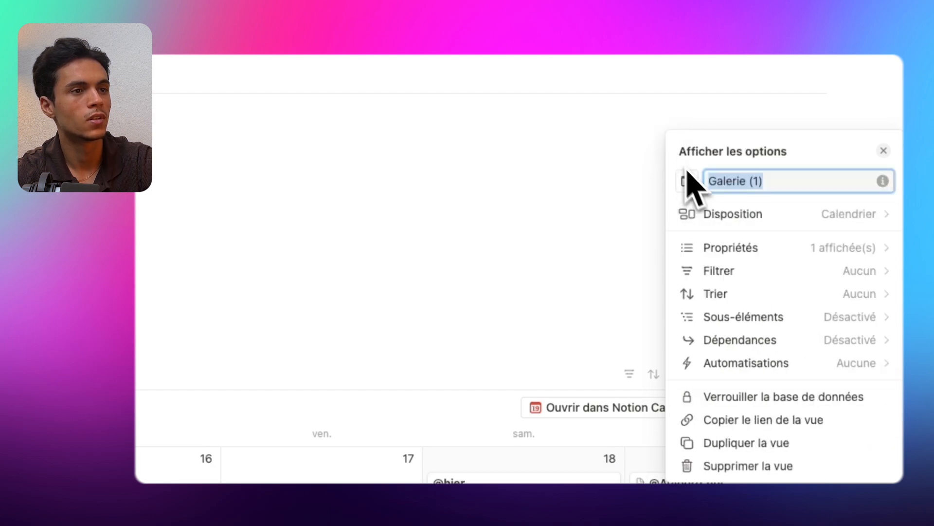
pyautogui.click(834, 249)
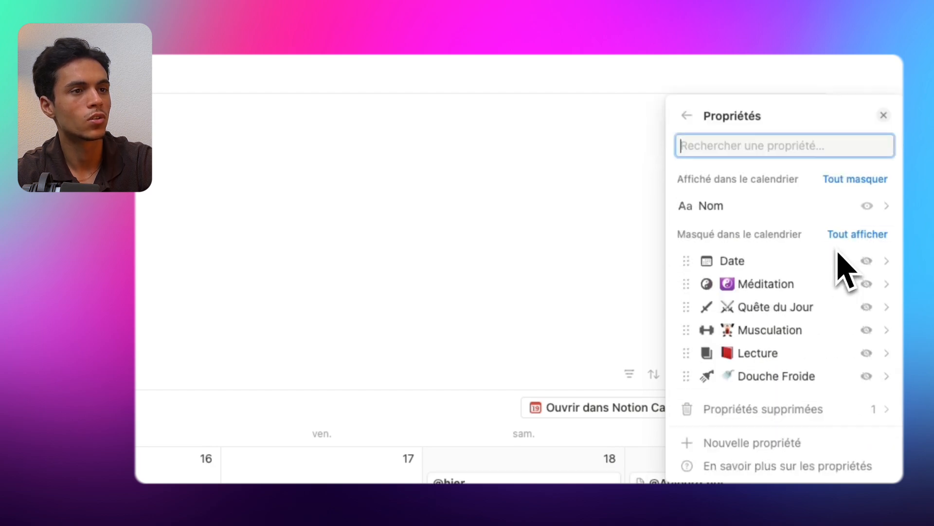
pyautogui.click(867, 263)
pyautogui.scroll(-8, 626, 302)
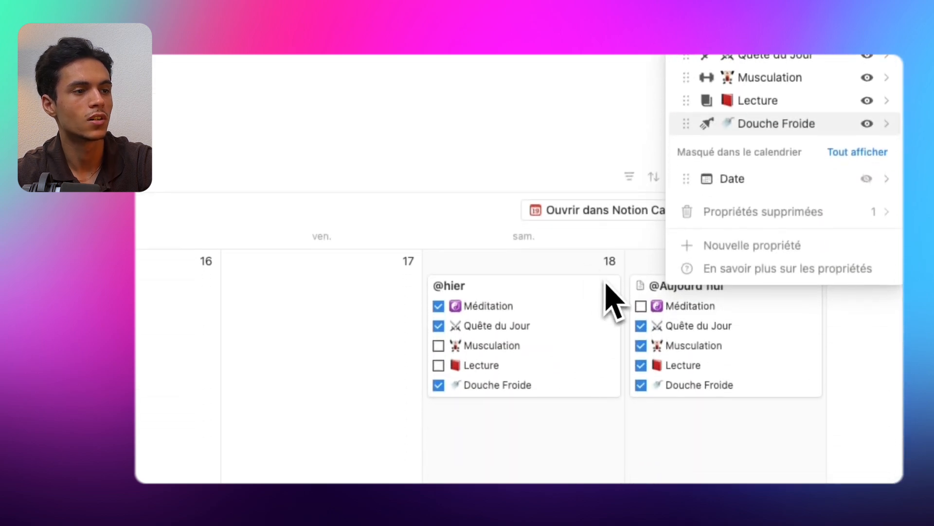
pyautogui.scroll(8, 672, 205)
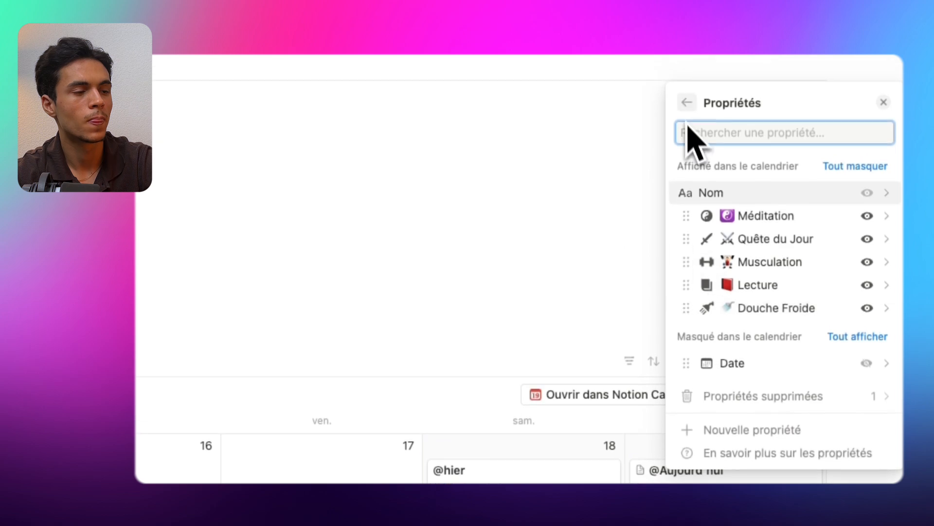
pyautogui.click(686, 101)
pyautogui.click(601, 206)
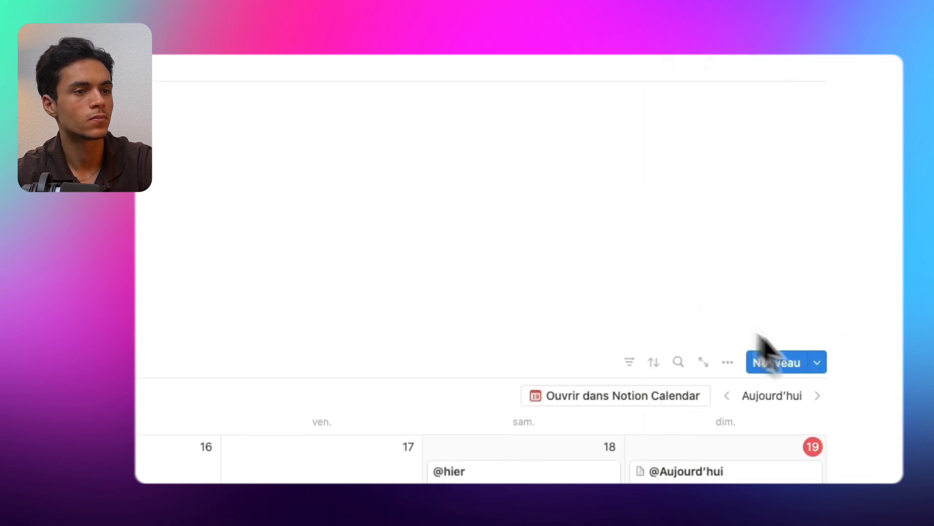
pyautogui.click(819, 364)
pyautogui.scroll(-5, 868, 411)
pyautogui.click(893, 319)
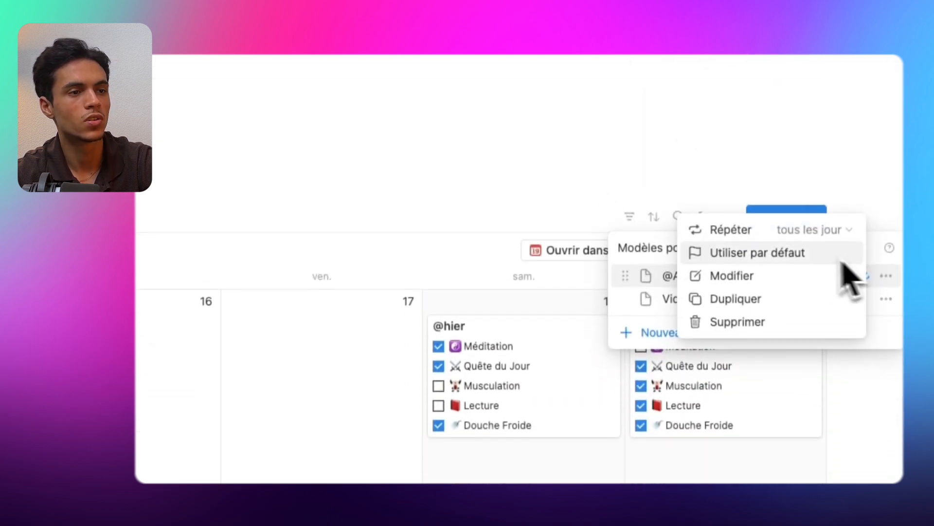
pyautogui.click(800, 279)
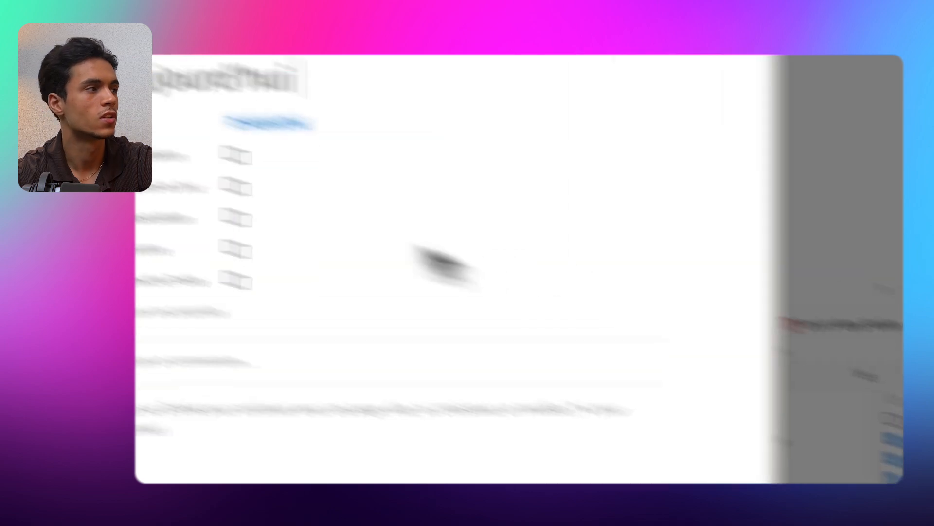
pyautogui.click(382, 156)
pyautogui.click(380, 267)
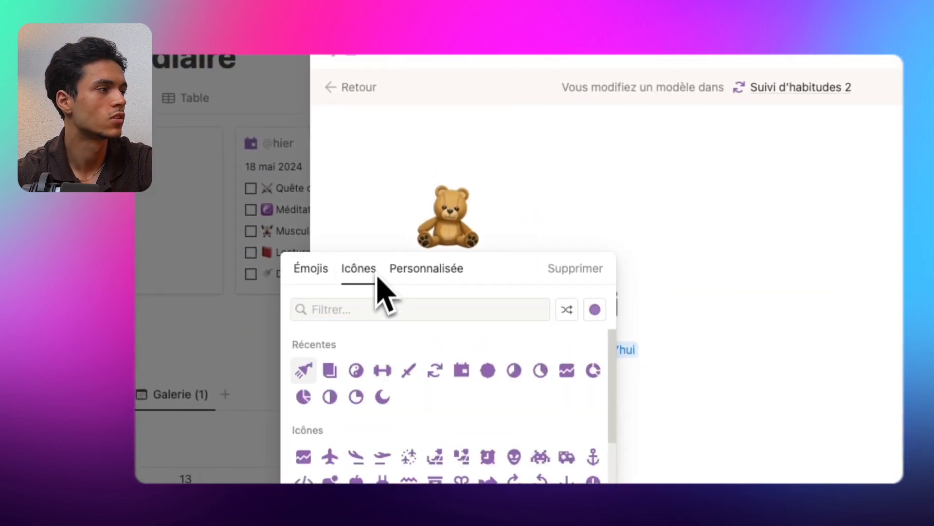
pyautogui.click(435, 371)
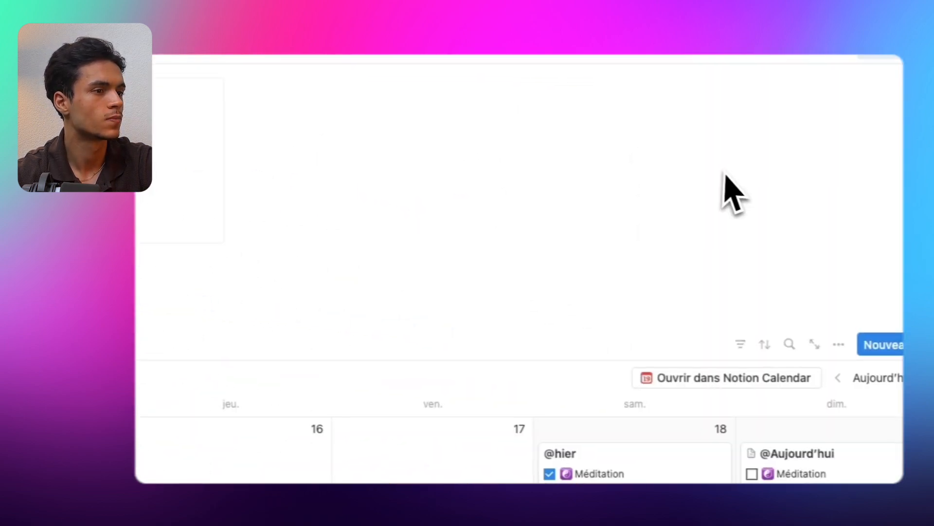
# Step: Check the finished tracker's Table view, and open the 3. Avancé page to inspect its table with the Total column
pyautogui.scroll(-3, 516, 215)
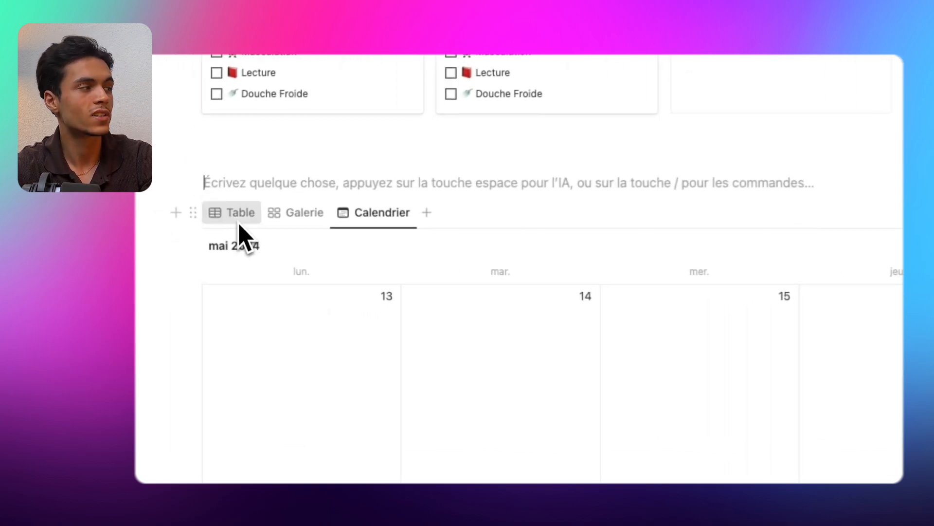
pyautogui.click(239, 222)
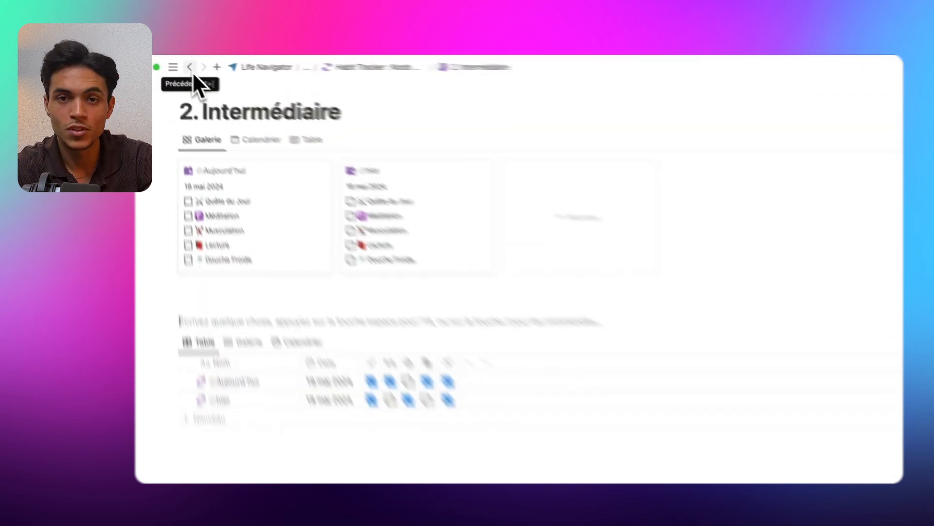
pyautogui.click(192, 68)
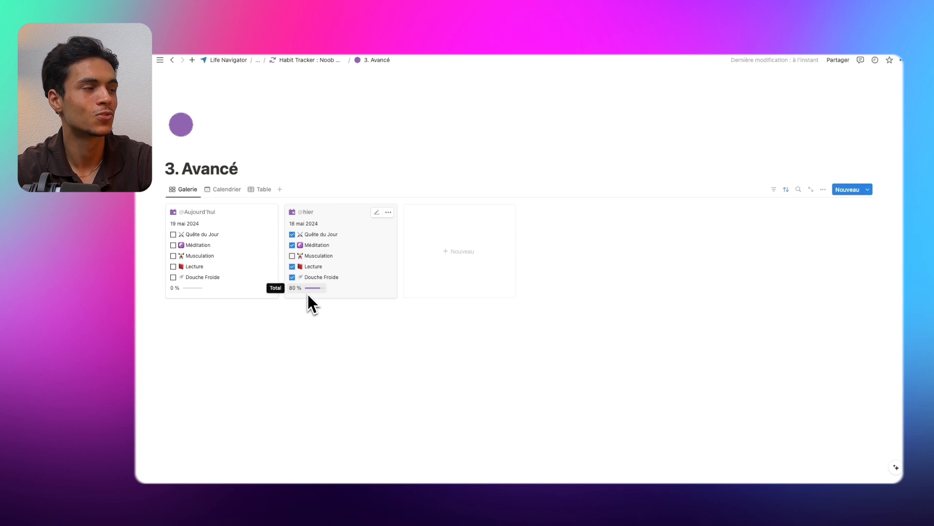
pyautogui.click(408, 257)
pyautogui.click(408, 239)
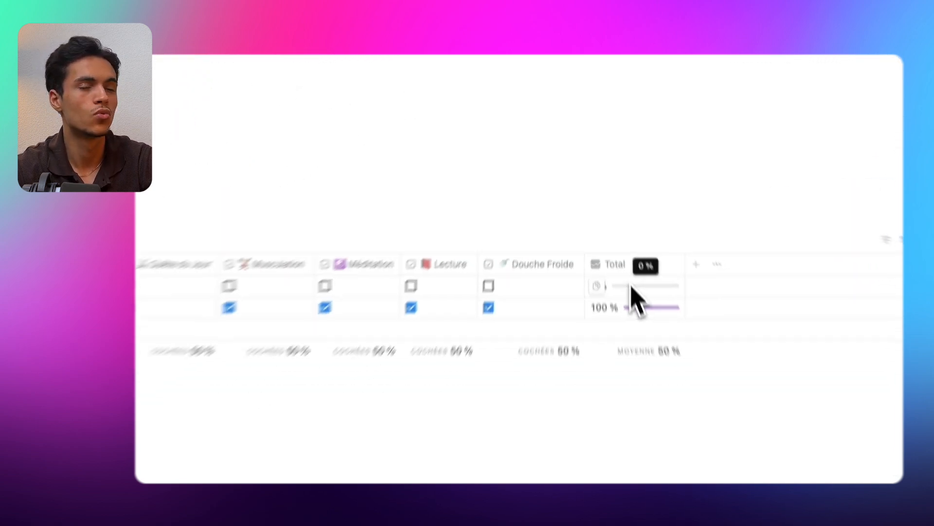
# Step: Duplicate the habit tracker database on the 3. Avancé page
pyautogui.click(176, 218)
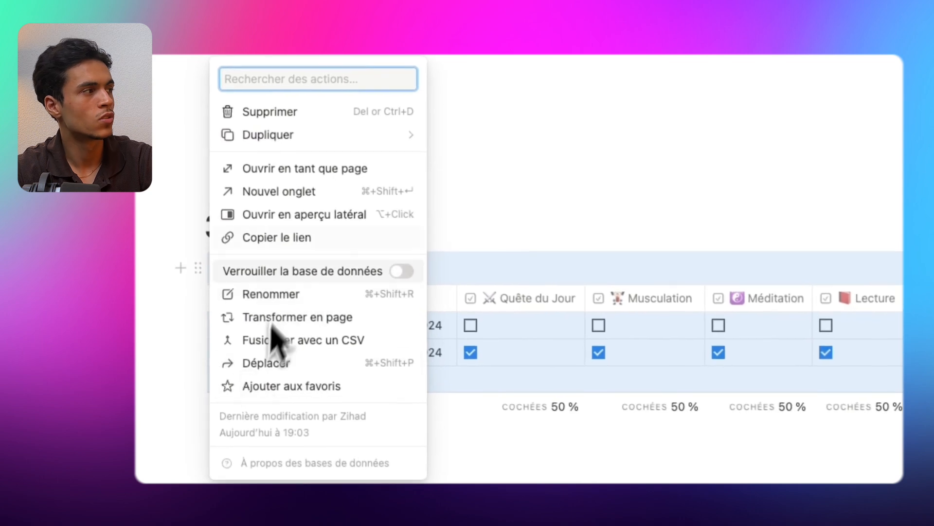
pyautogui.moveTo(299, 143)
pyautogui.click(506, 123)
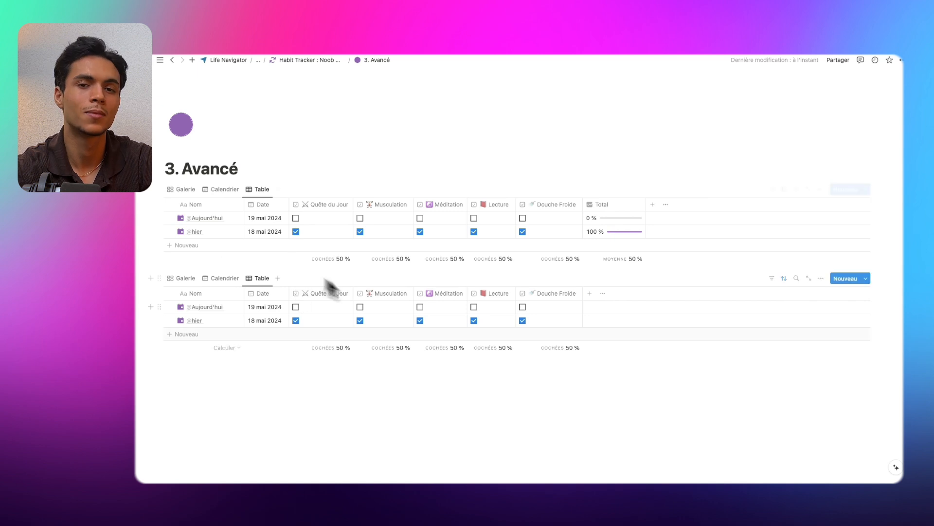
# Step: Add a formula property named Total to the duplicated table and give it the activity rectangle icon
pyautogui.click(589, 294)
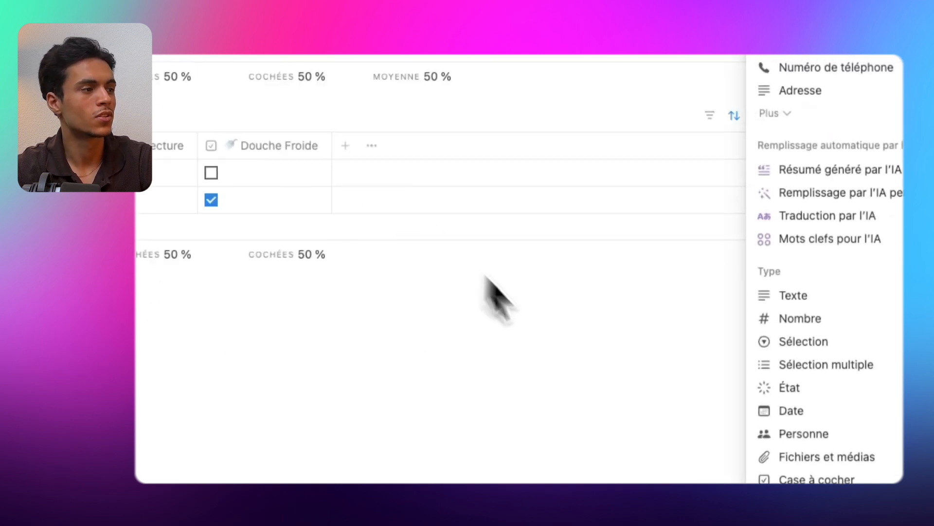
pyautogui.scroll(-5, 834, 429)
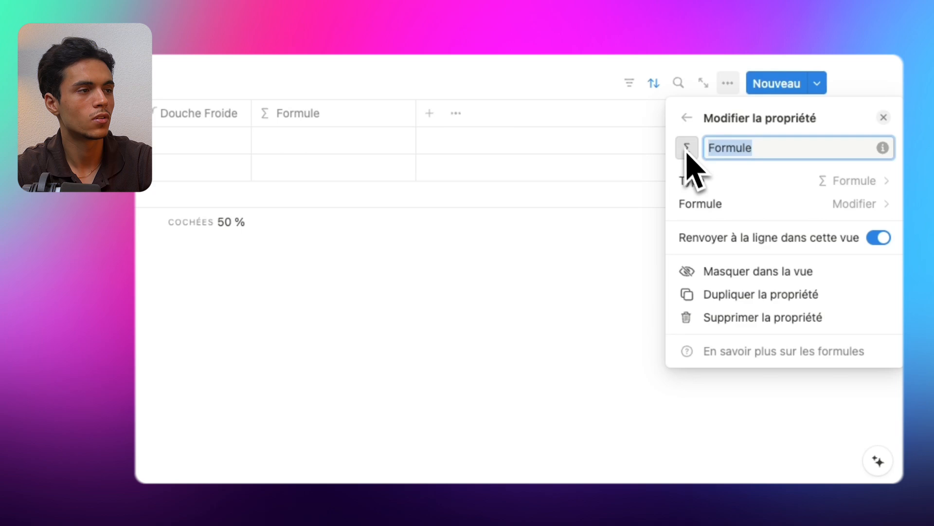
pyautogui.click(687, 150)
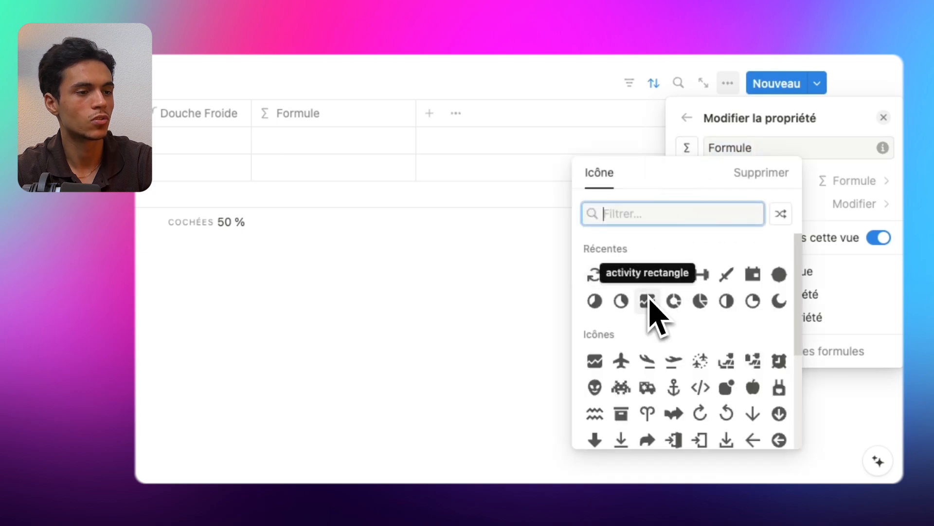
pyautogui.click(647, 300)
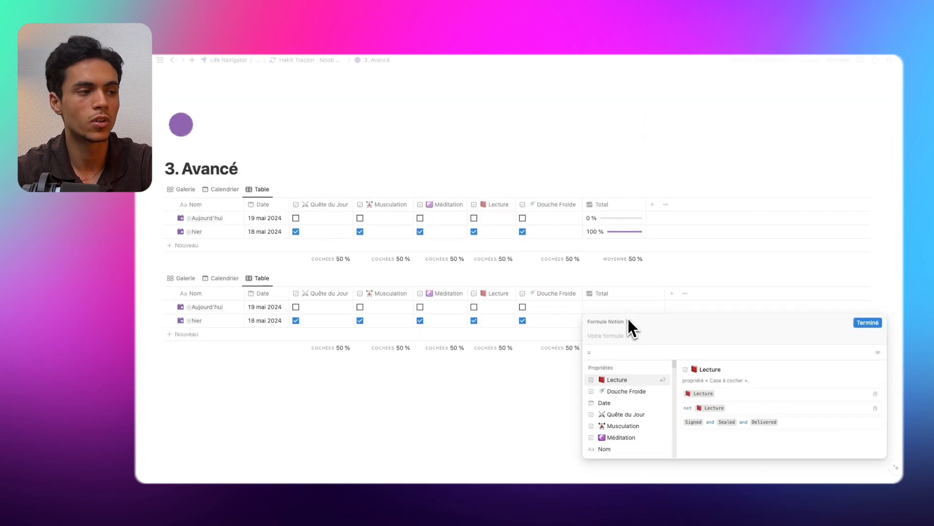
# Step: Start the Total formula with toNumber(Quête du Jour)+ and begin a new line beneath it
pyautogui.write('ton')
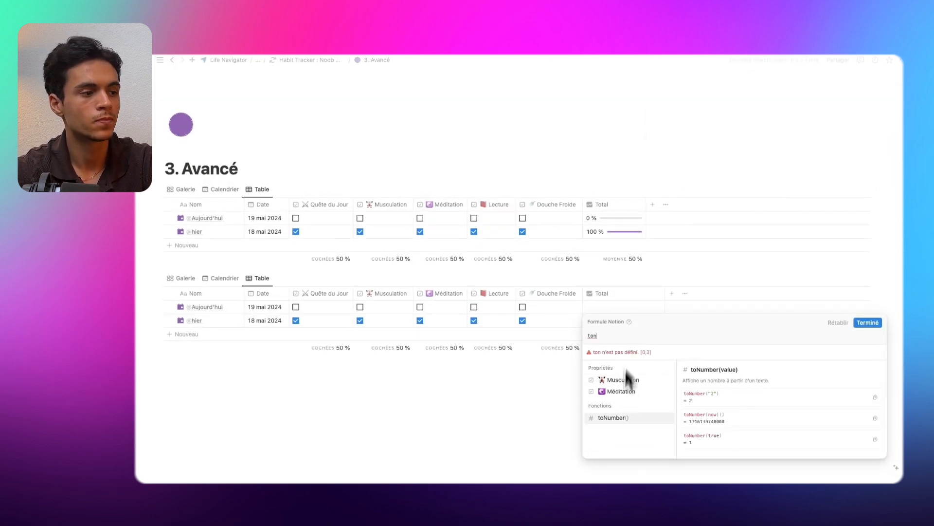
pyautogui.click(612, 417)
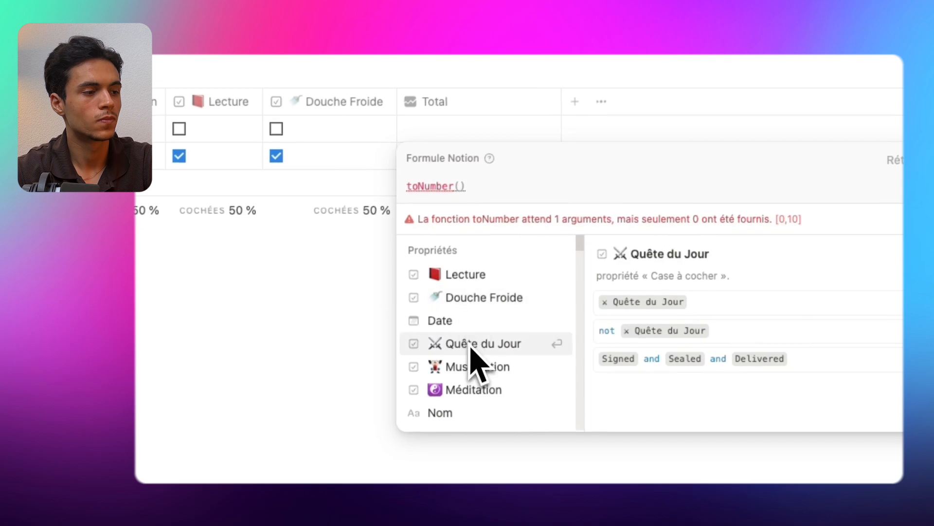
pyautogui.click(470, 346)
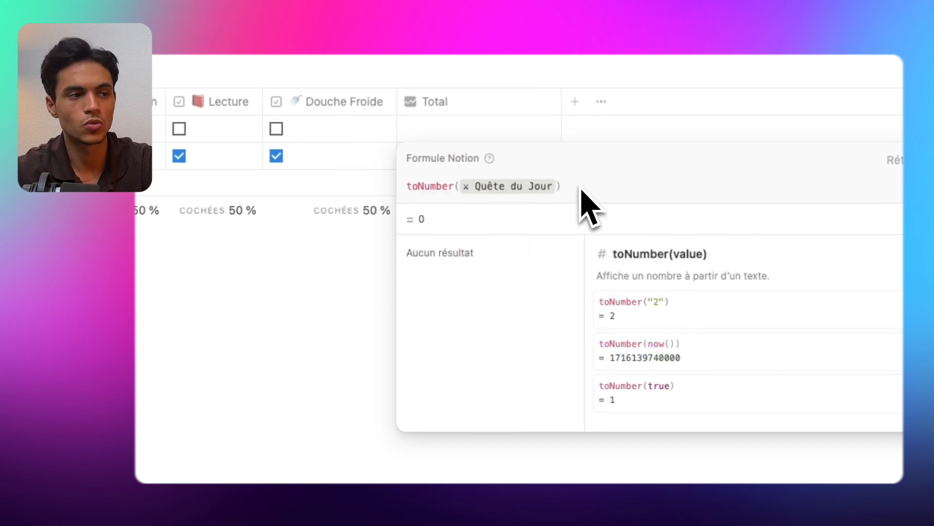
pyautogui.write('+')
pyautogui.hotkey('shift', 'Return')
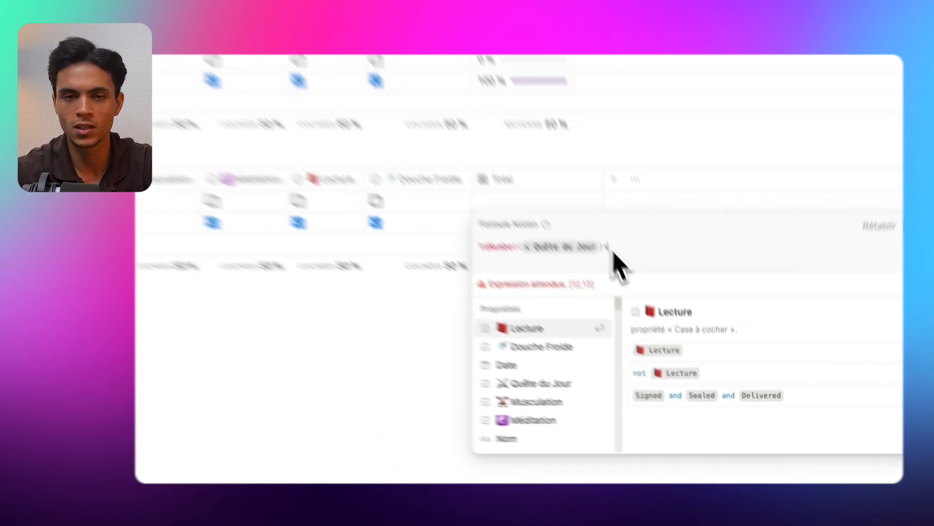
pyautogui.hotkey('shift', 'Return')
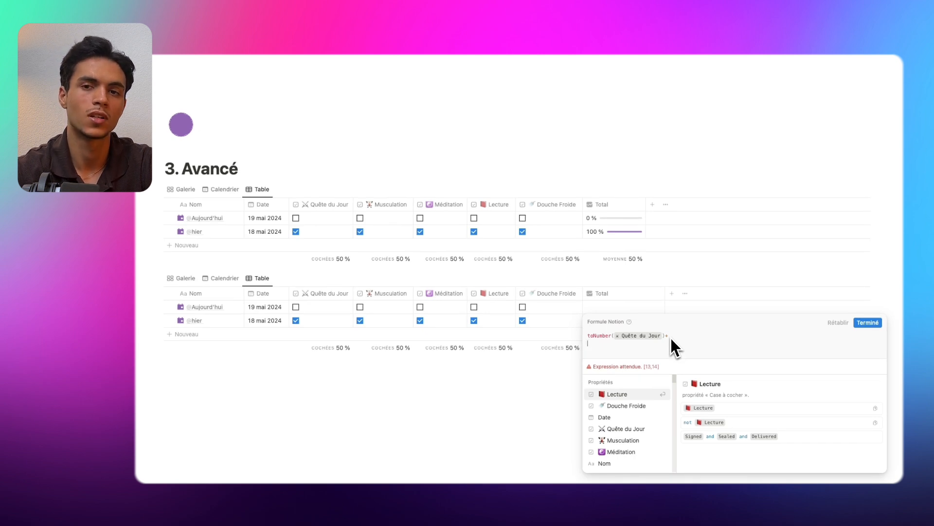
# Step: Add toNumber(Musculation)+ as the second line of the Total formula, without a space before the plus sign
pyautogui.write('to')
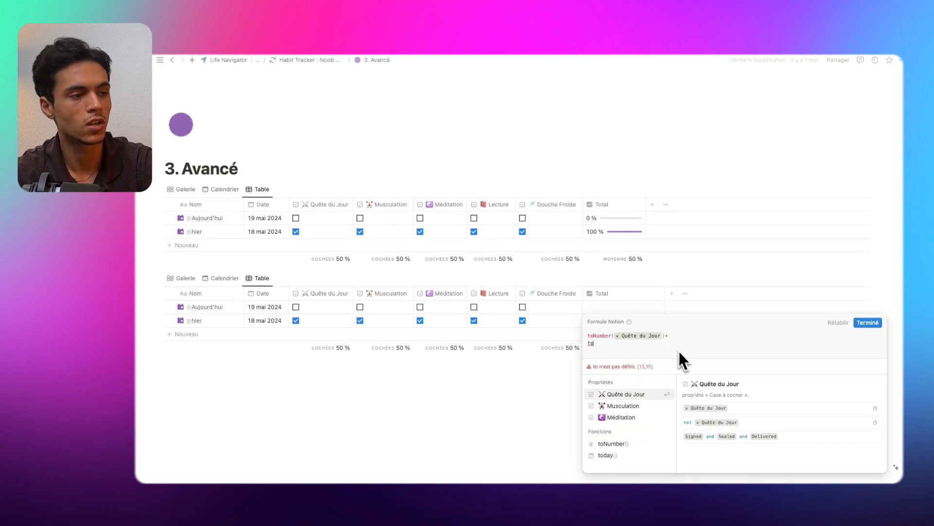
pyautogui.click(613, 444)
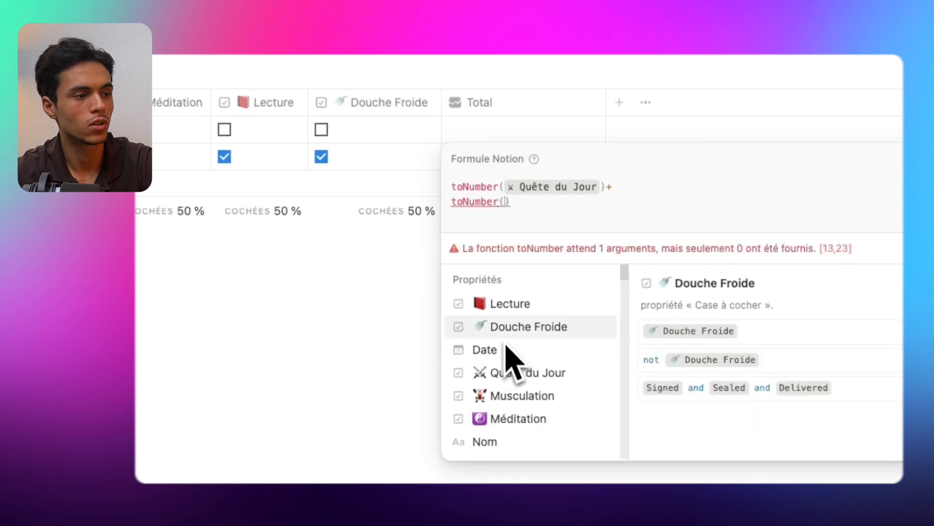
pyautogui.click(514, 395)
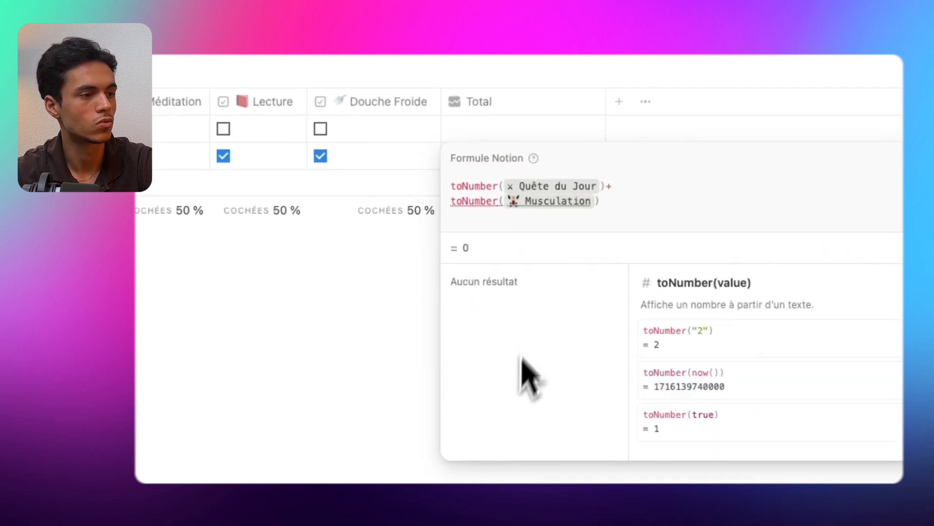
pyautogui.press('Right')
pyautogui.write('+')
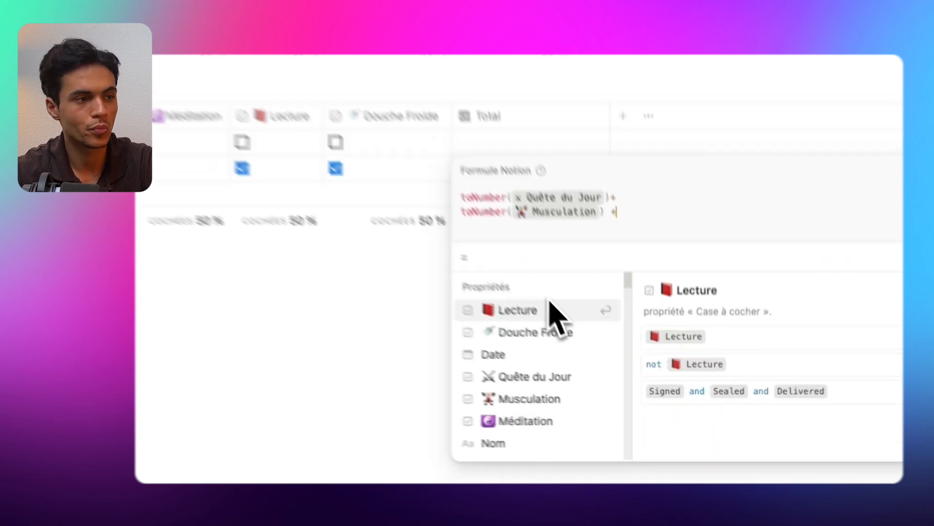
pyautogui.press('BackSpace')
pyautogui.write('+')
pyautogui.hotkey('shift', 'Return')
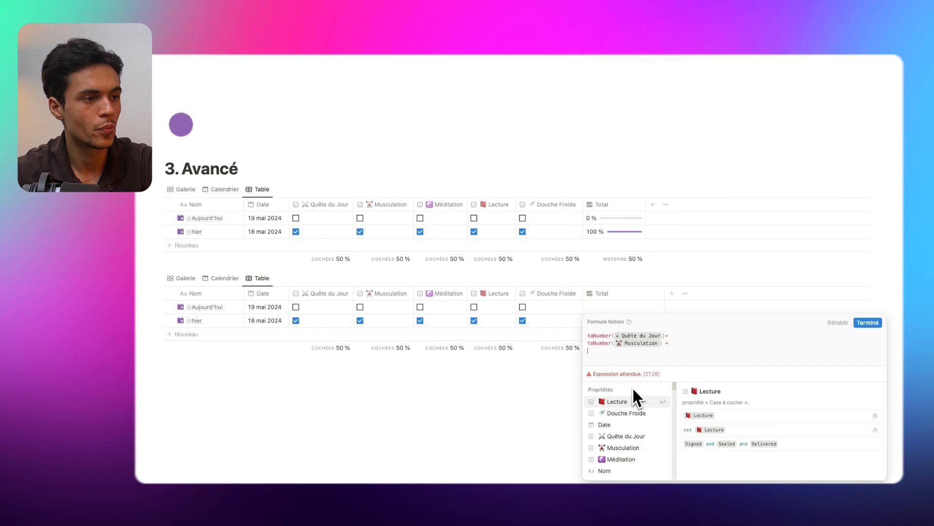
pyautogui.press('BackSpace')
pyautogui.press('BackSpace')
pyautogui.press('BackSpace')
pyautogui.write('+')
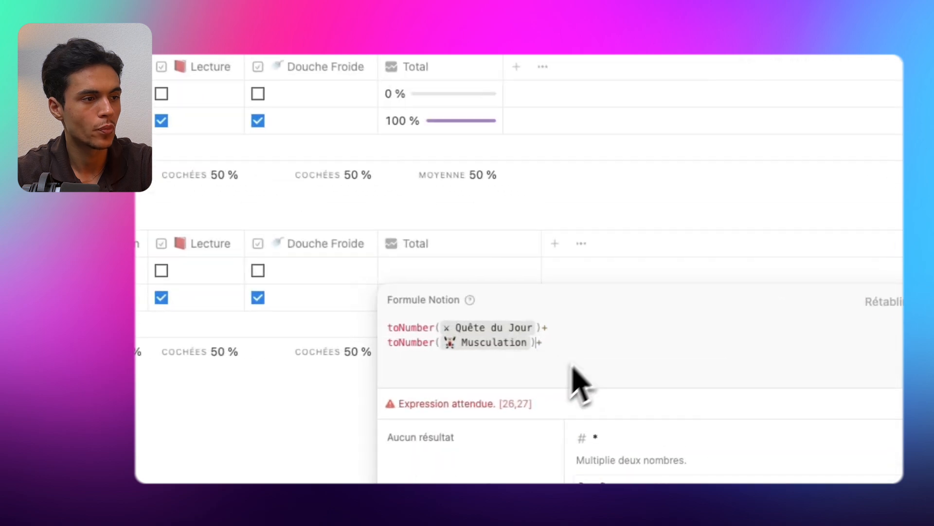
# Step: Add toNumber(Méditation)+ as the third line of the Total formula
pyautogui.hotkey('shift', 'Return')
pyautogui.write('to')
pyautogui.click(479, 225)
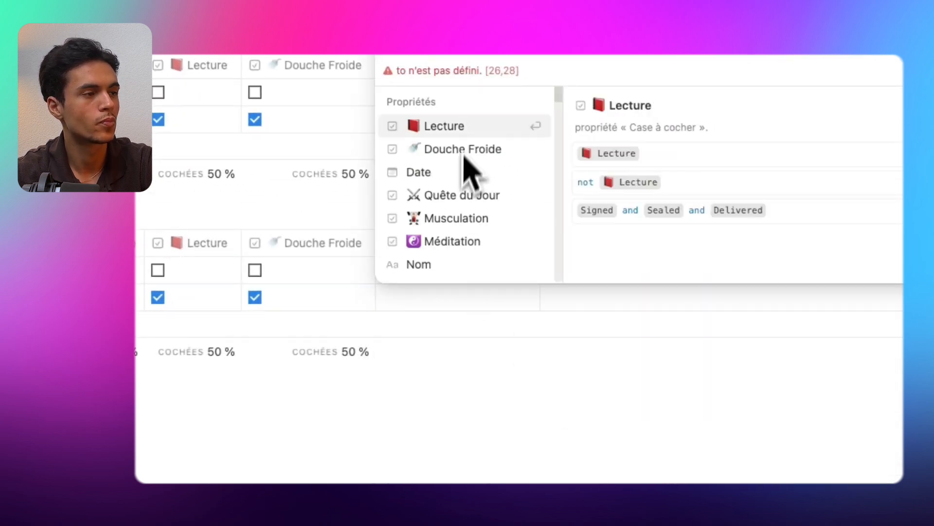
pyautogui.click(463, 242)
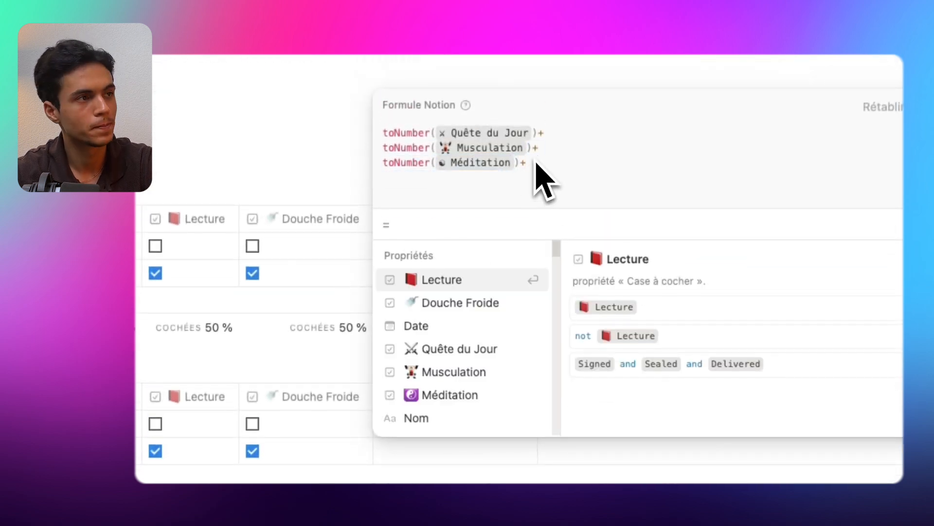
pyautogui.write('+')
# Step: Add toNumber(Lecture)+ as the fourth line of the Total formula
pyautogui.hotkey('shift', 'Return')
pyautogui.write('to')
pyautogui.click(458, 382)
pyautogui.write('lec')
pyautogui.press('Return')
pyautogui.write('+')
pyautogui.hotkey('shift', 'Return')
pyautogui.write('to')
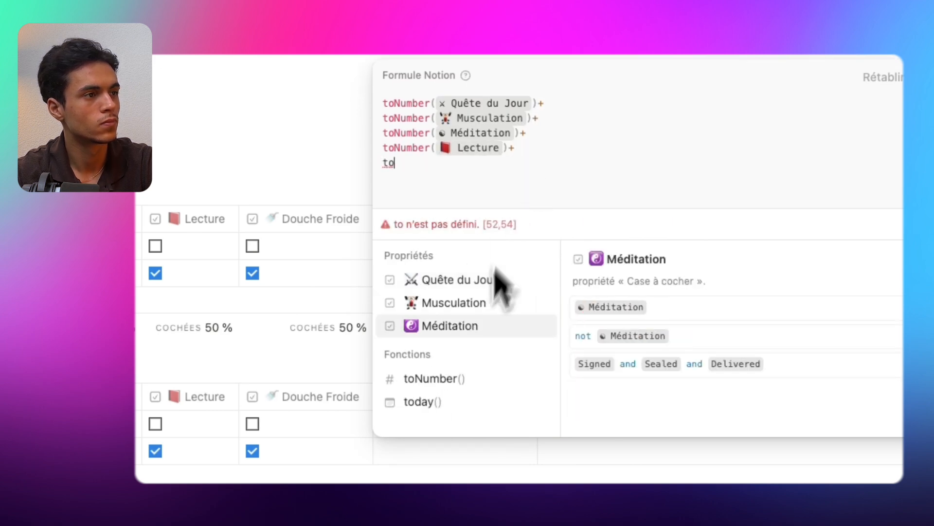
pyautogui.click(472, 378)
pyautogui.write('dou')
pyautogui.press('Return')
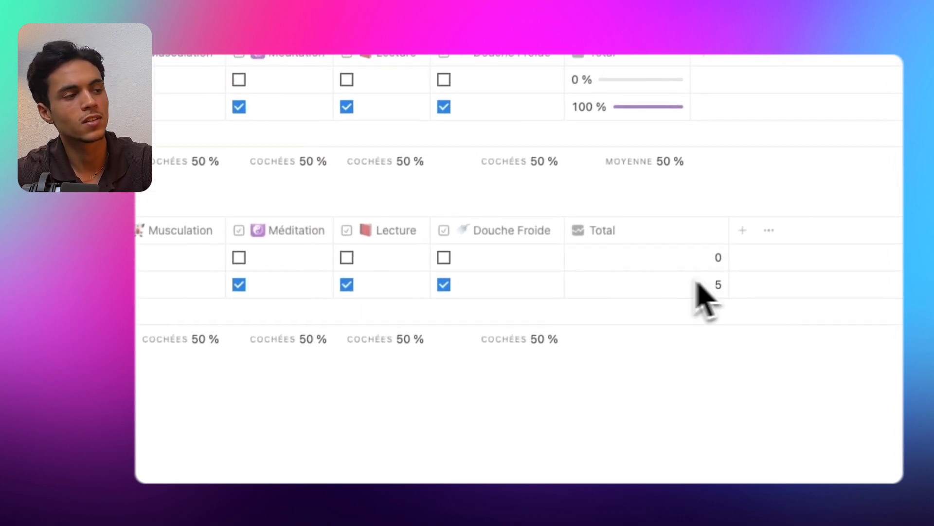
pyautogui.click(347, 257)
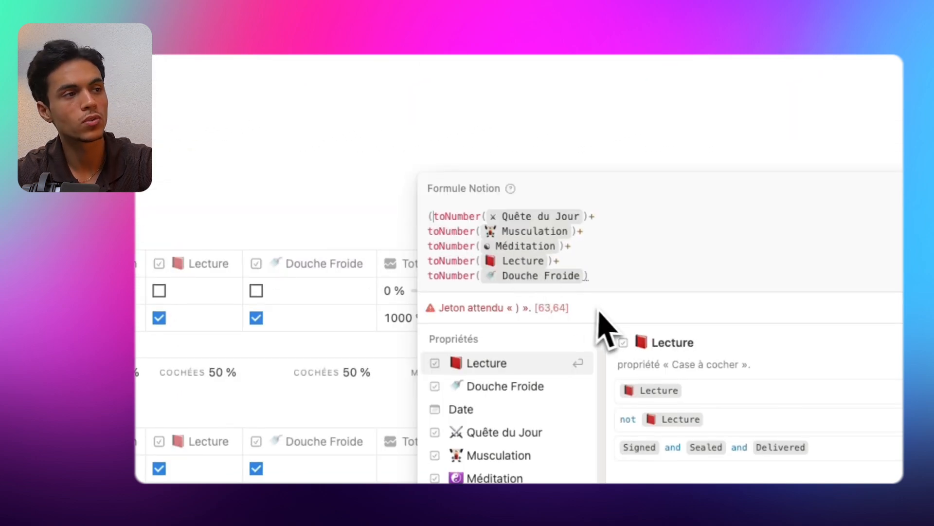
# Step: Enclose the whole sum in the Total formula in parentheses, divide it by 5 and save the formula
pyautogui.click(608, 284)
pyautogui.write(')')
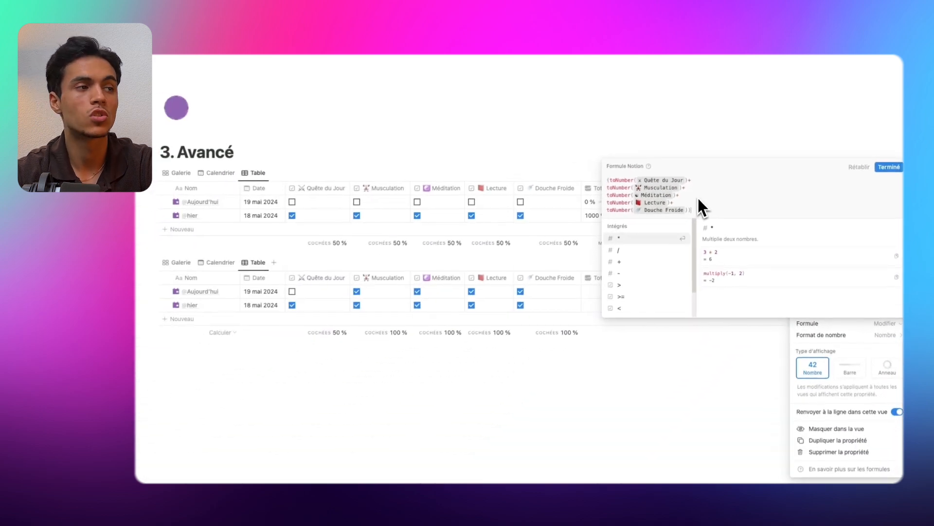
pyautogui.write('/5')
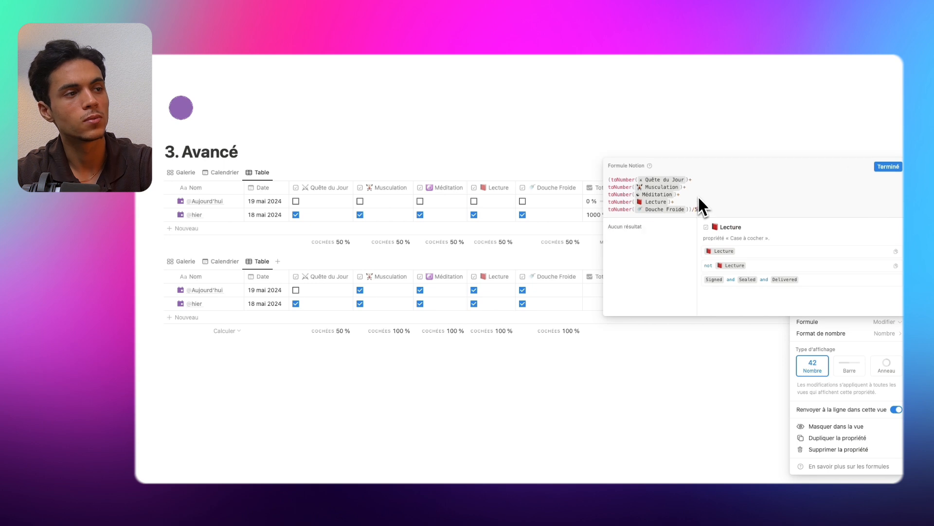
pyautogui.click(875, 156)
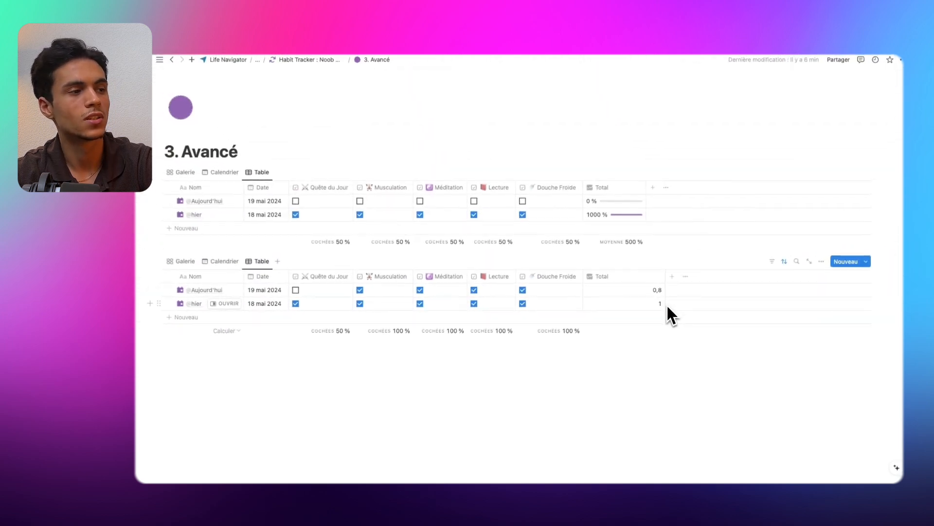
# Step: Set the number format of the duplicated table's Total property to Pourcentage
pyautogui.click(624, 276)
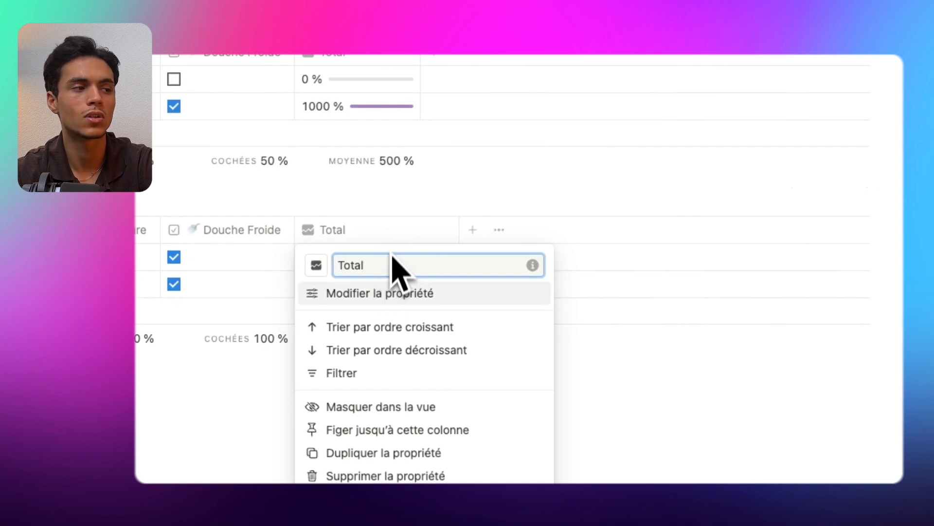
pyautogui.click(389, 296)
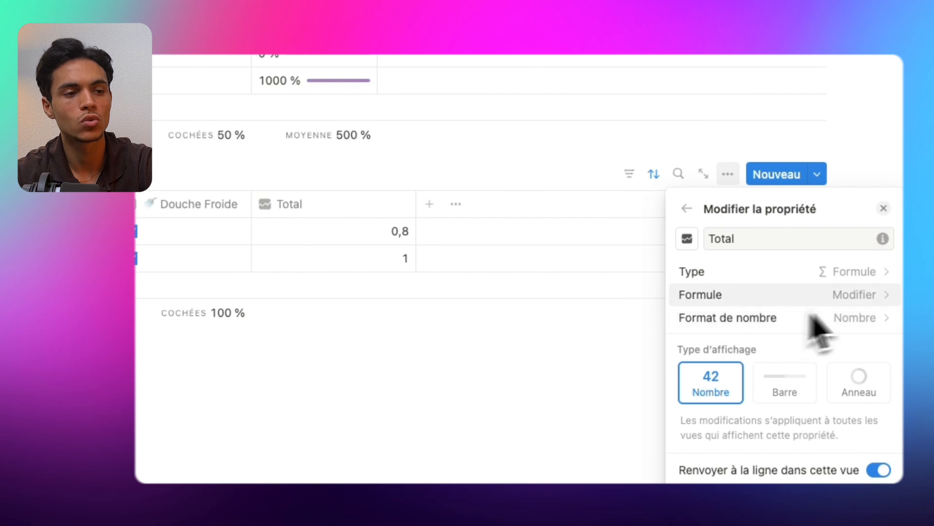
pyautogui.click(867, 318)
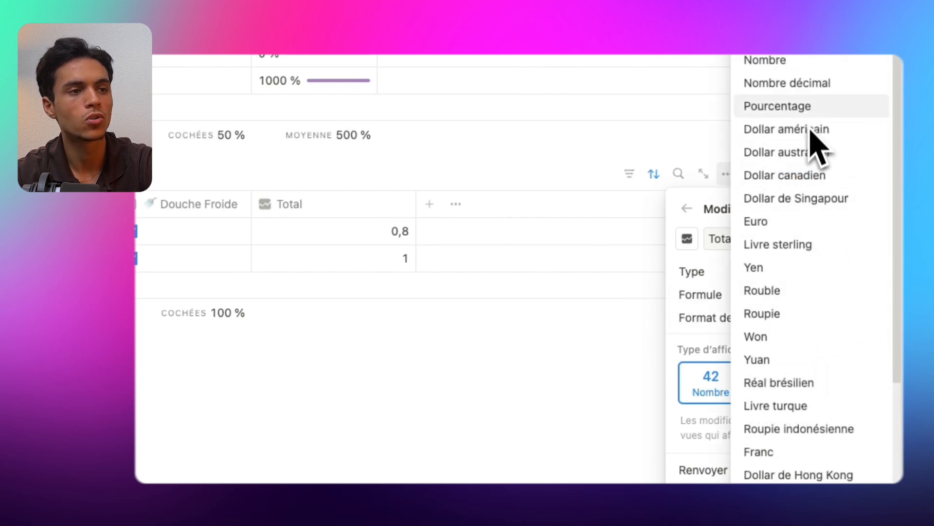
pyautogui.click(810, 108)
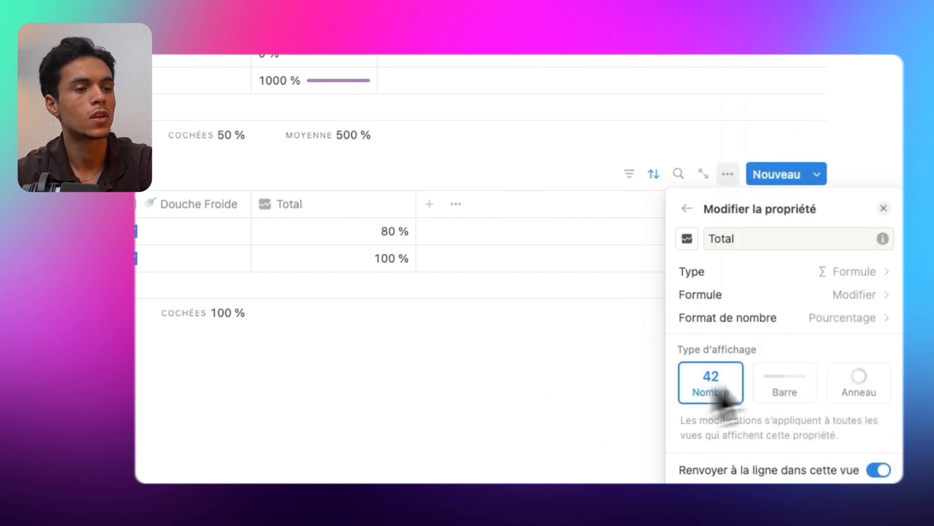
# Step: Display the Total property as a purple progress bar and narrow its column slightly
pyautogui.click(810, 380)
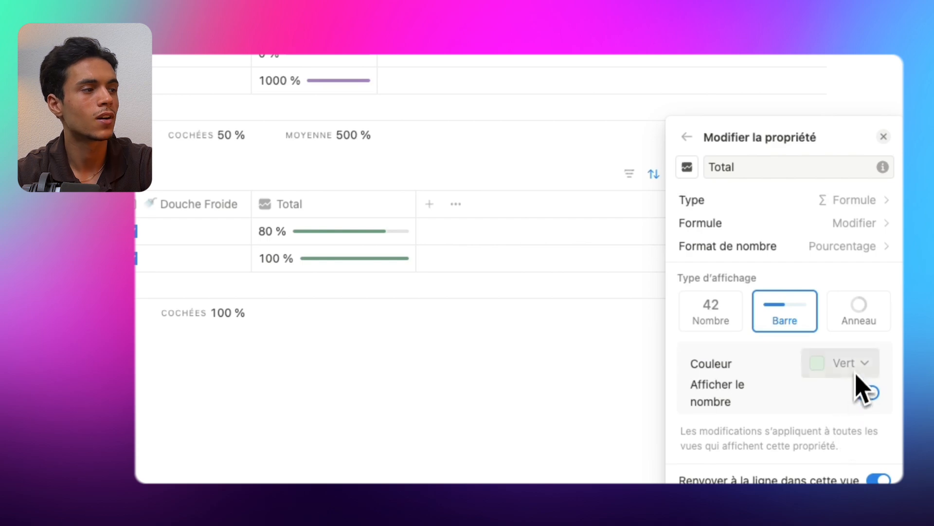
pyautogui.click(859, 366)
pyautogui.click(822, 283)
pyautogui.click(622, 367)
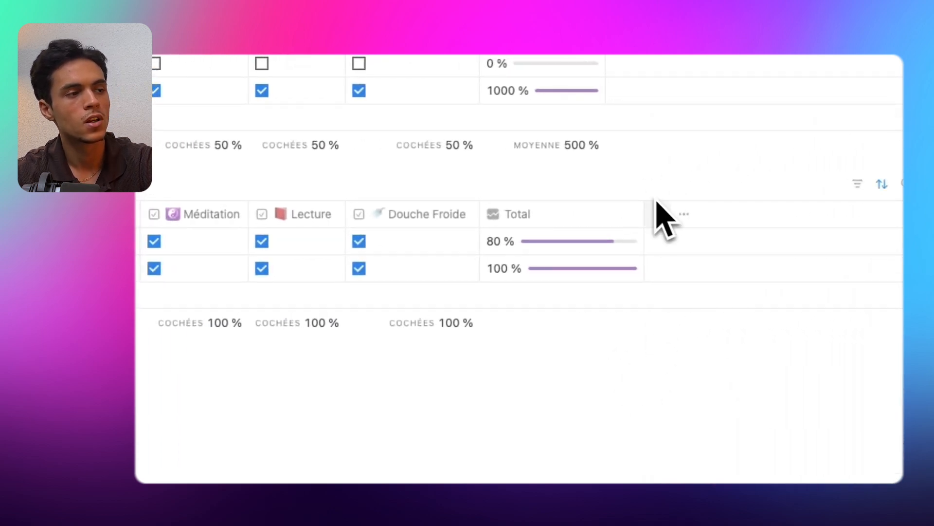
pyautogui.moveTo(607, 219); pyautogui.dragTo(574, 226)
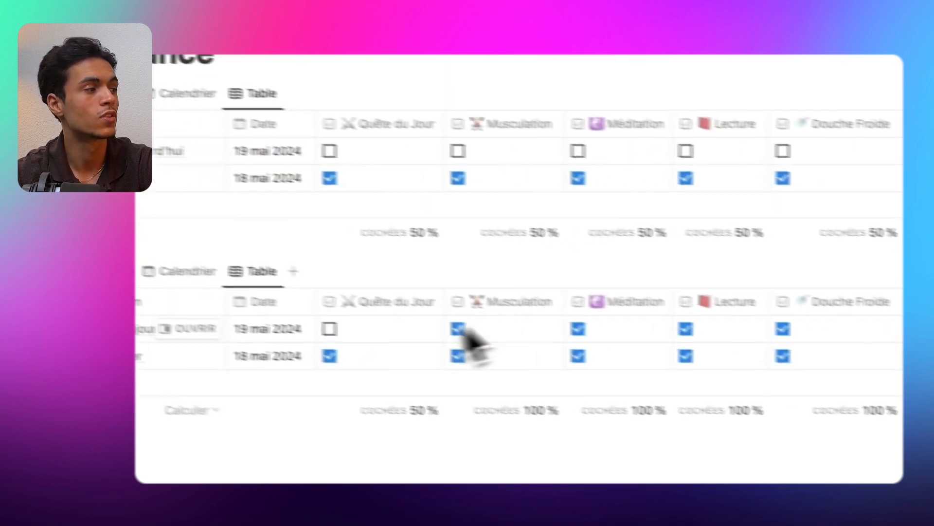
pyautogui.click(384, 340)
pyautogui.click(237, 283)
pyautogui.click(740, 147)
pyautogui.click(808, 277)
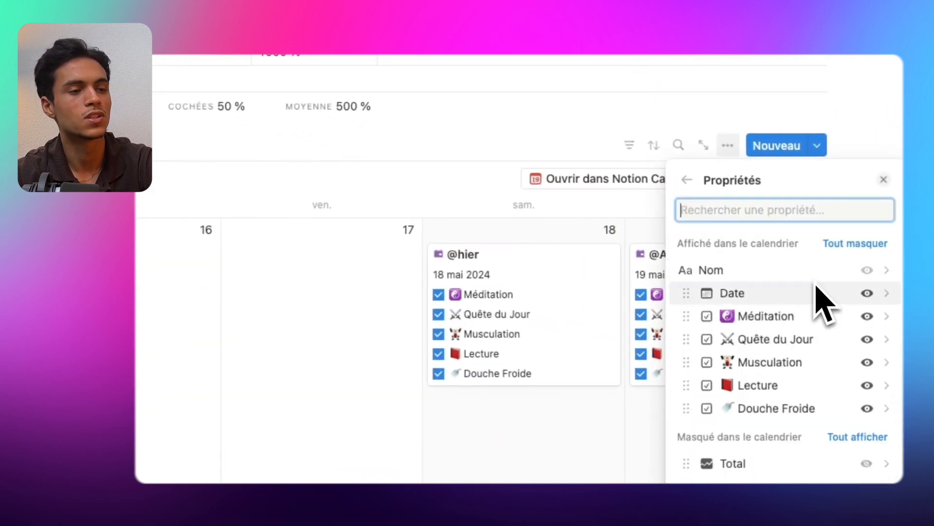
pyautogui.scroll(-2, 876, 431)
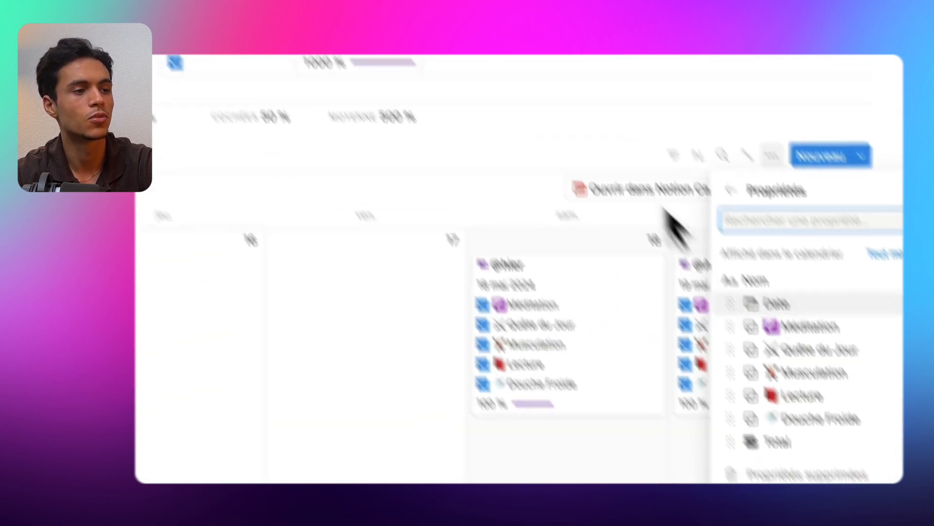
pyautogui.click(640, 188)
# Step: Show the Total property on the cards of the duplicated database's Galerie view
pyautogui.click(190, 245)
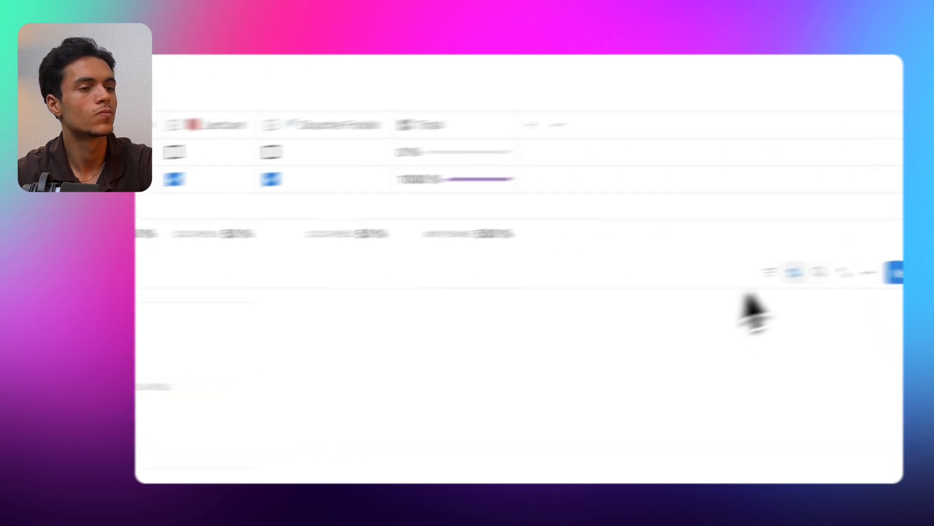
pyautogui.click(749, 291)
pyautogui.click(786, 134)
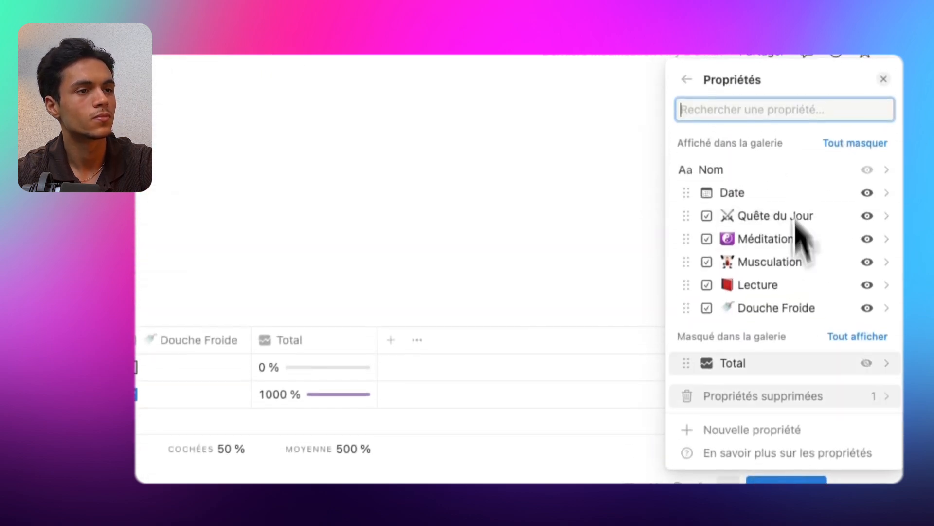
pyautogui.click(868, 316)
pyautogui.click(371, 222)
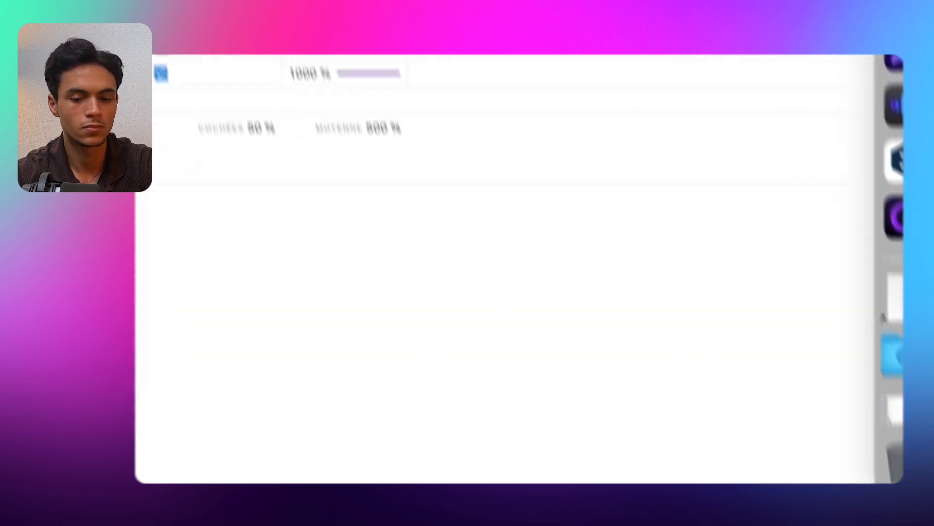